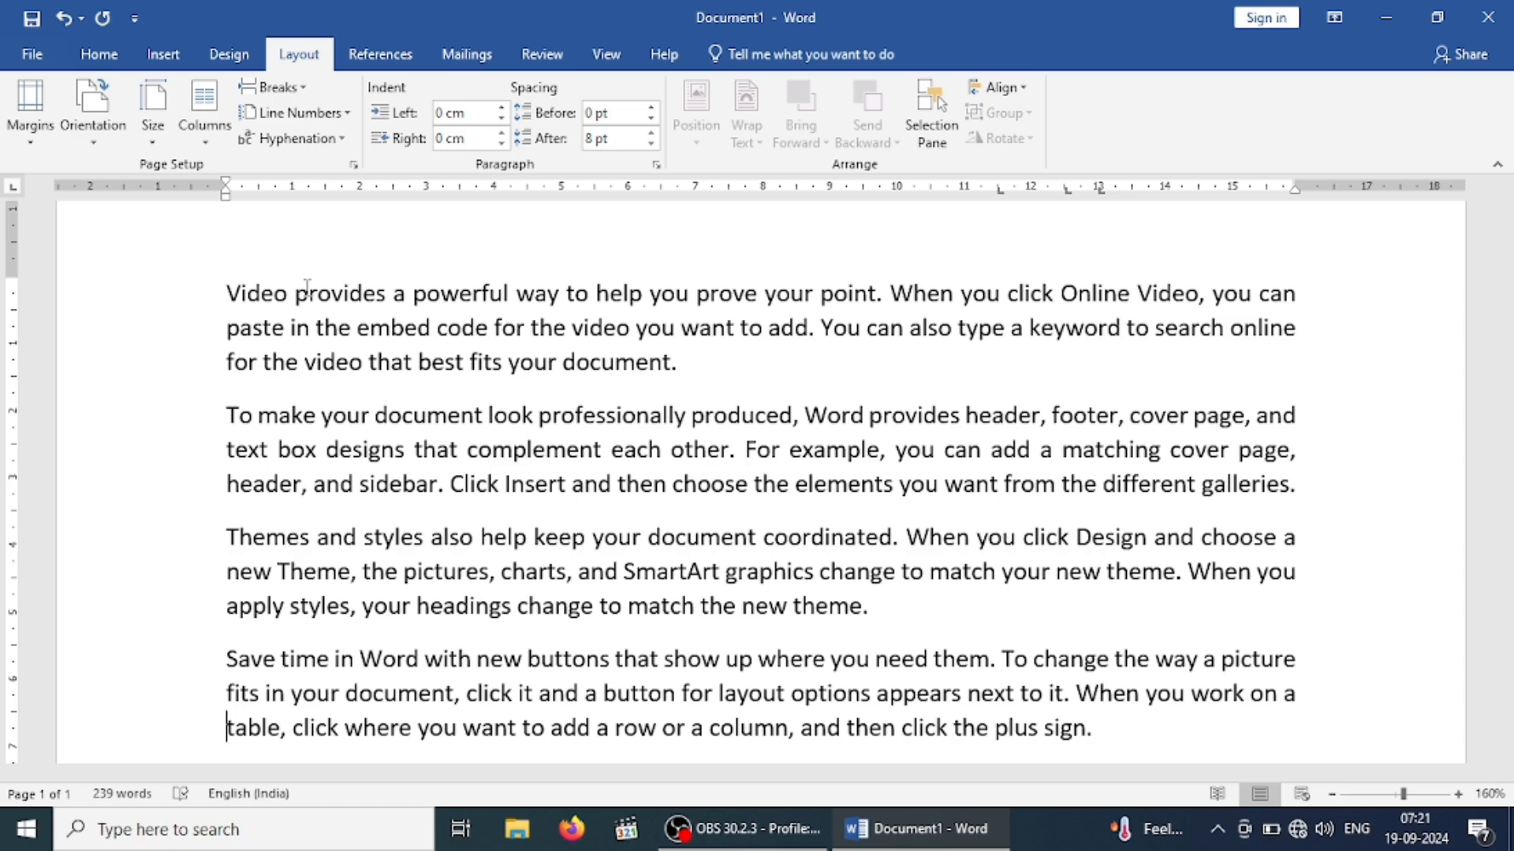
pyautogui.click(317, 349)
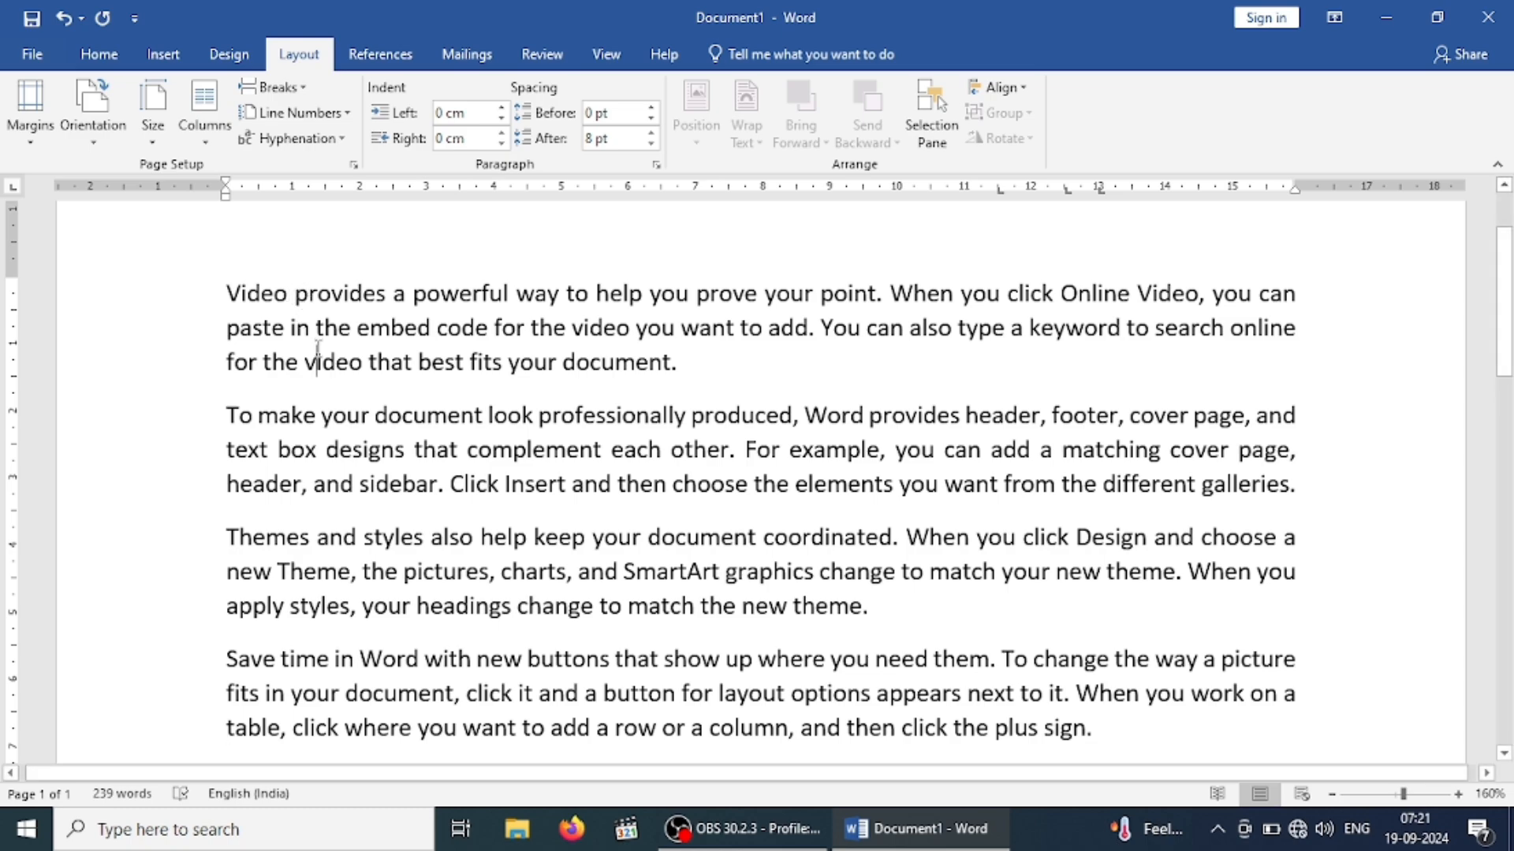
pyautogui.click(392, 328)
pyautogui.click(378, 304)
pyautogui.click(478, 307)
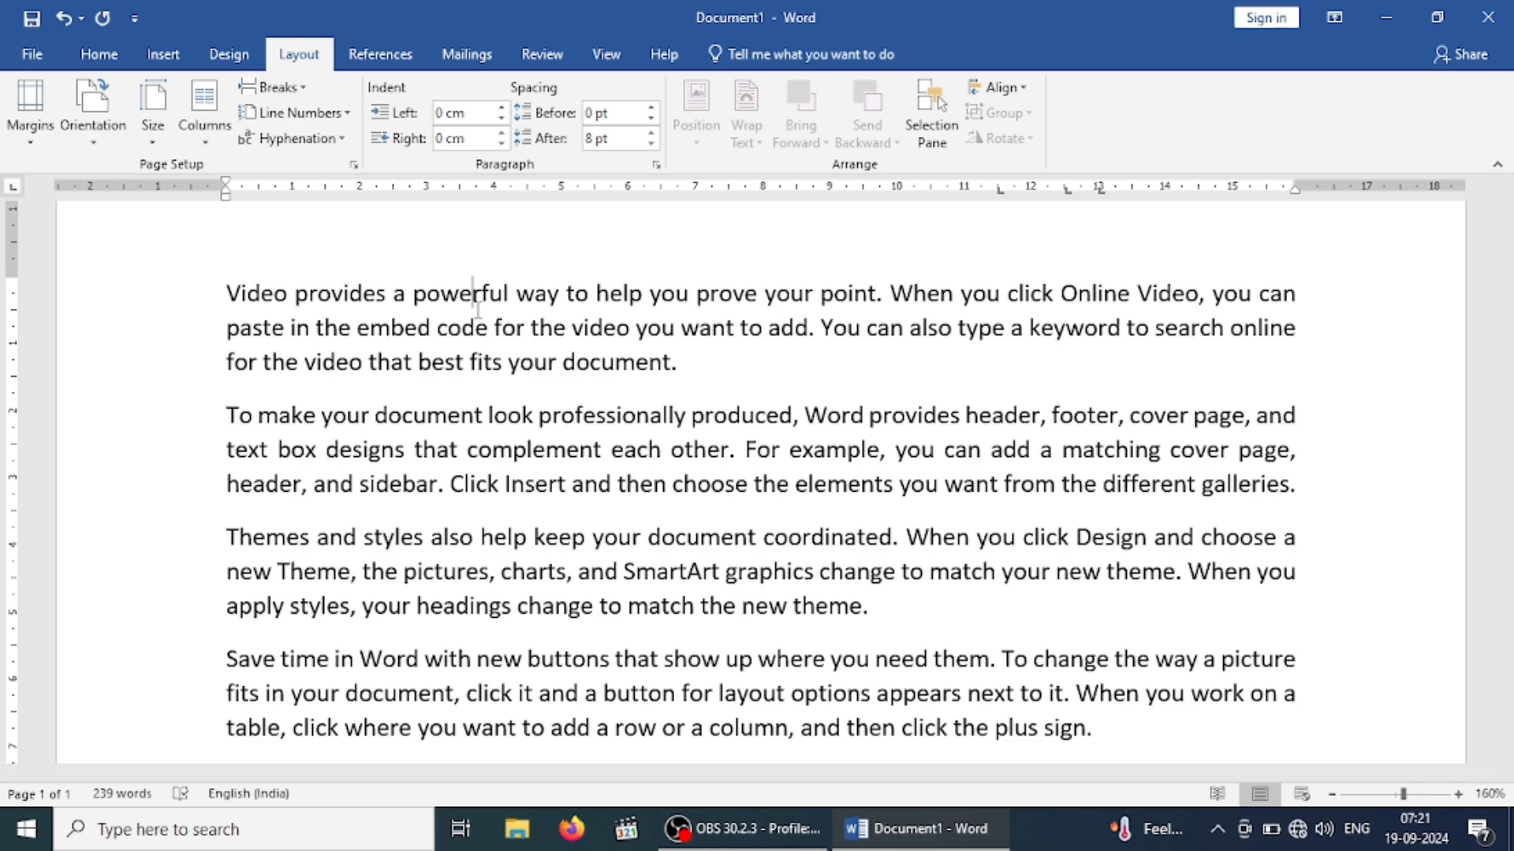
# Select all of the document's text and increase its left indent to 2.3 cm
pyautogui.hotkey('ctrl', 'a')
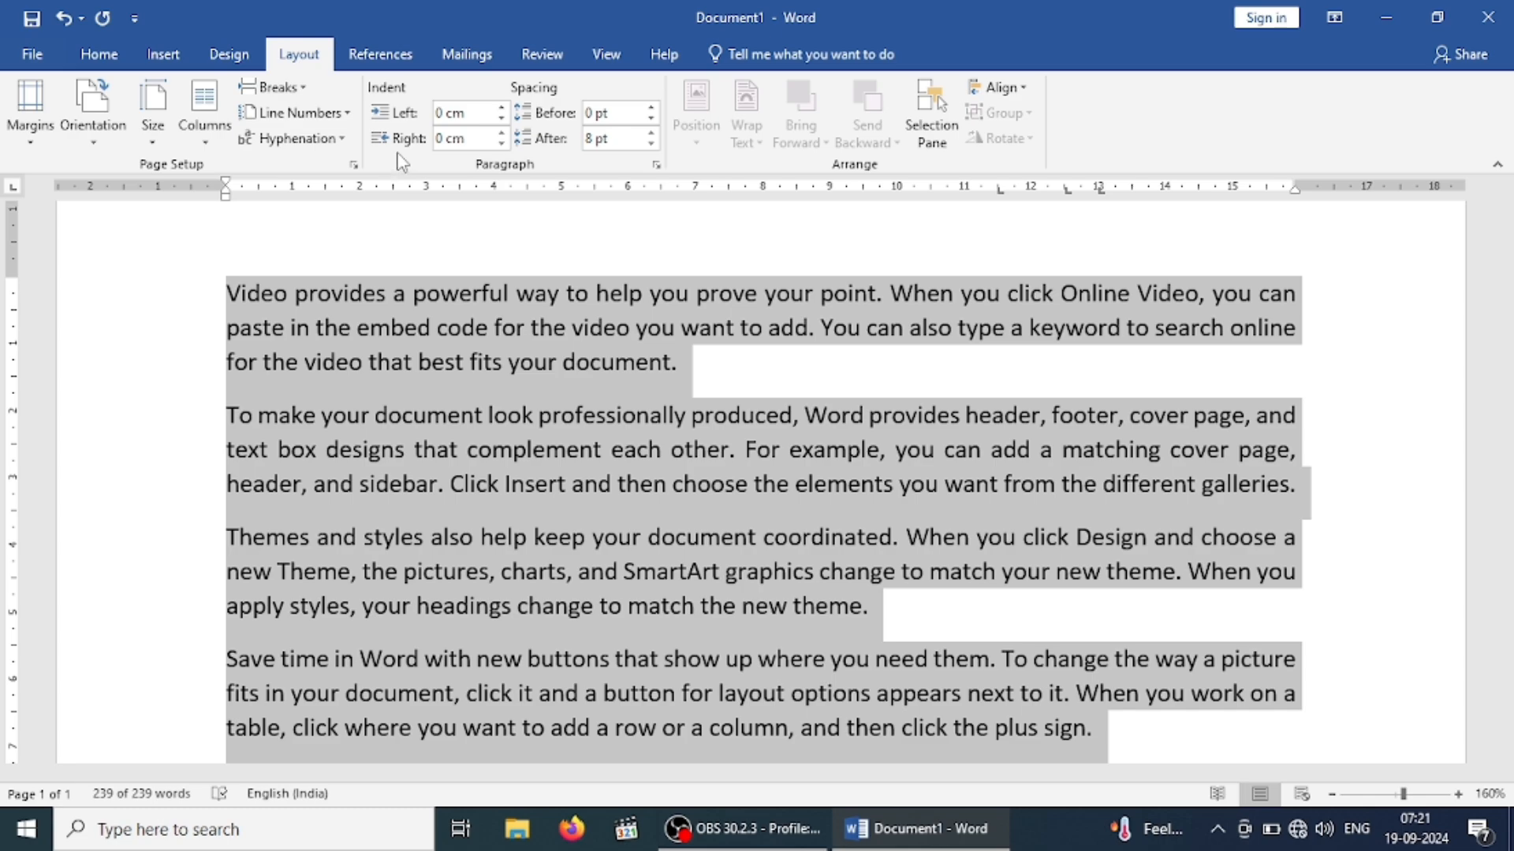
pyautogui.click(502, 109)
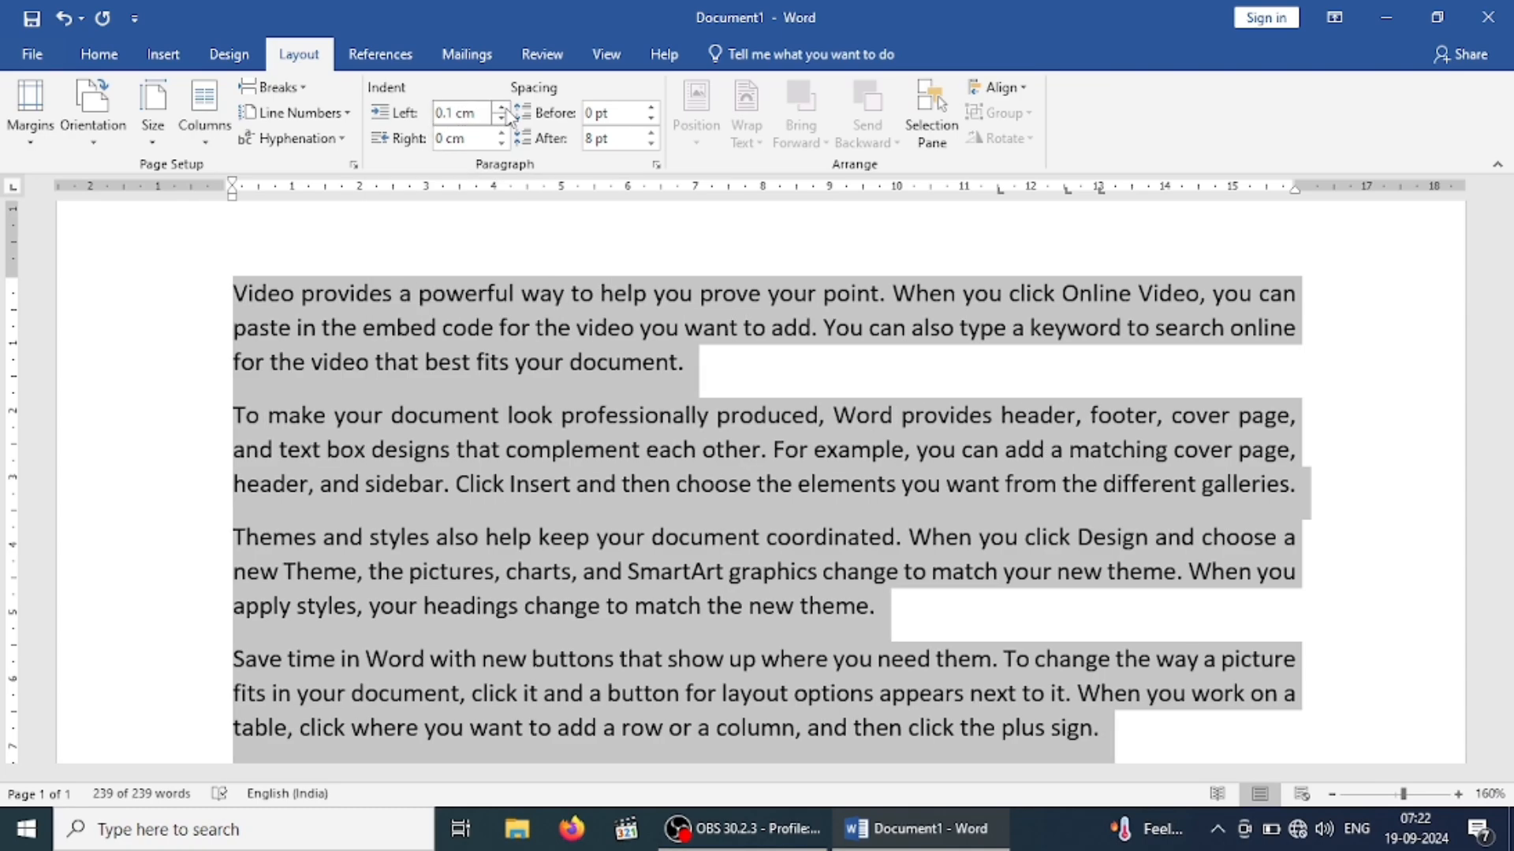
pyautogui.click(503, 109)
pyautogui.click(502, 109)
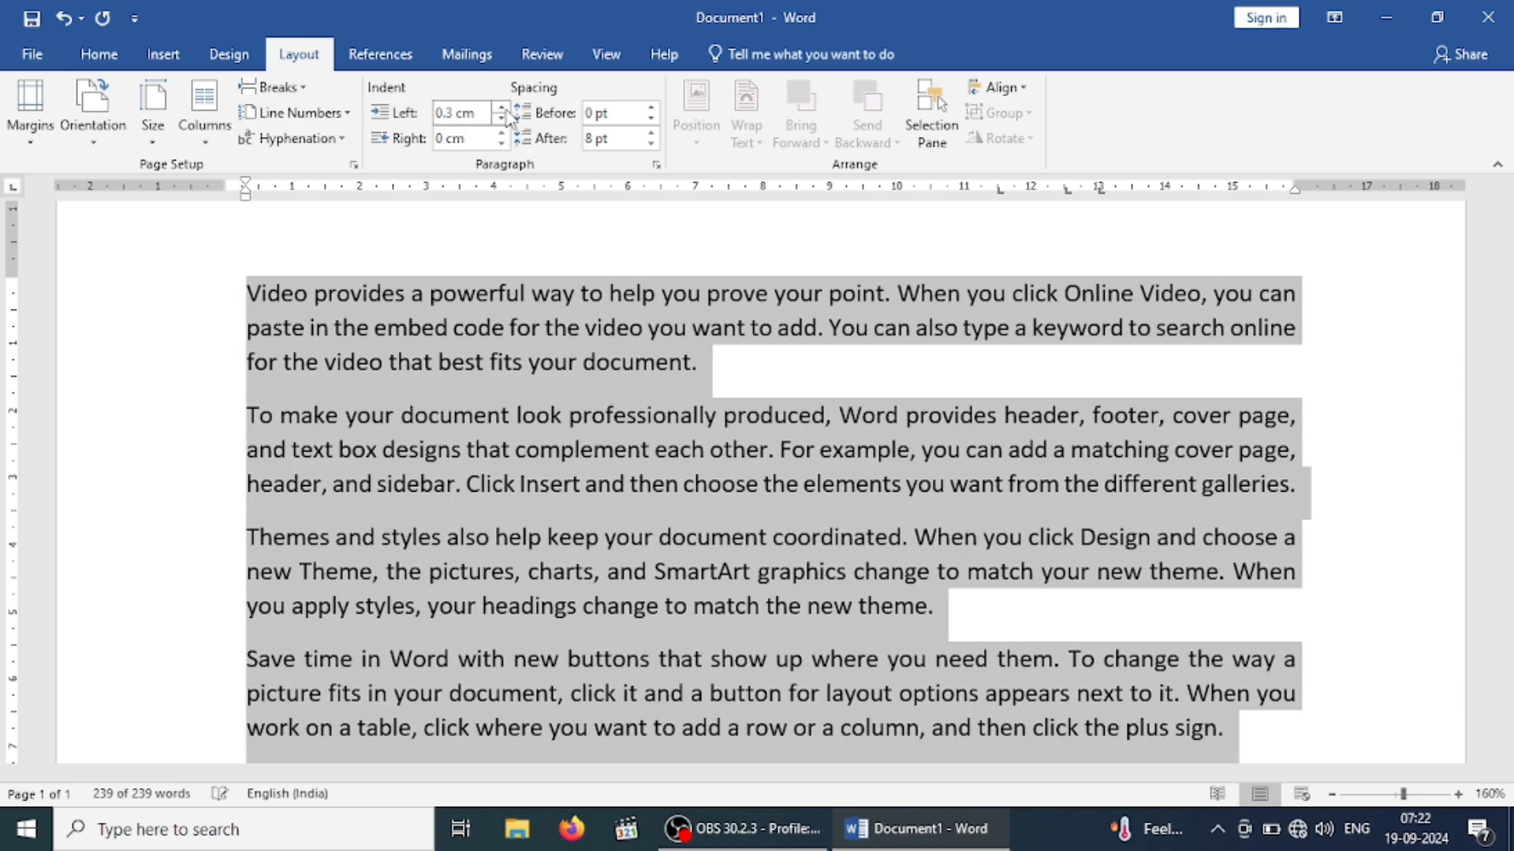
pyautogui.click(502, 108)
pyautogui.click(502, 109)
pyautogui.click(502, 109)
pyautogui.click(502, 109)
pyautogui.click(502, 109)
pyautogui.click(503, 109)
pyautogui.click(502, 109)
pyautogui.click(502, 109)
pyautogui.click(502, 109)
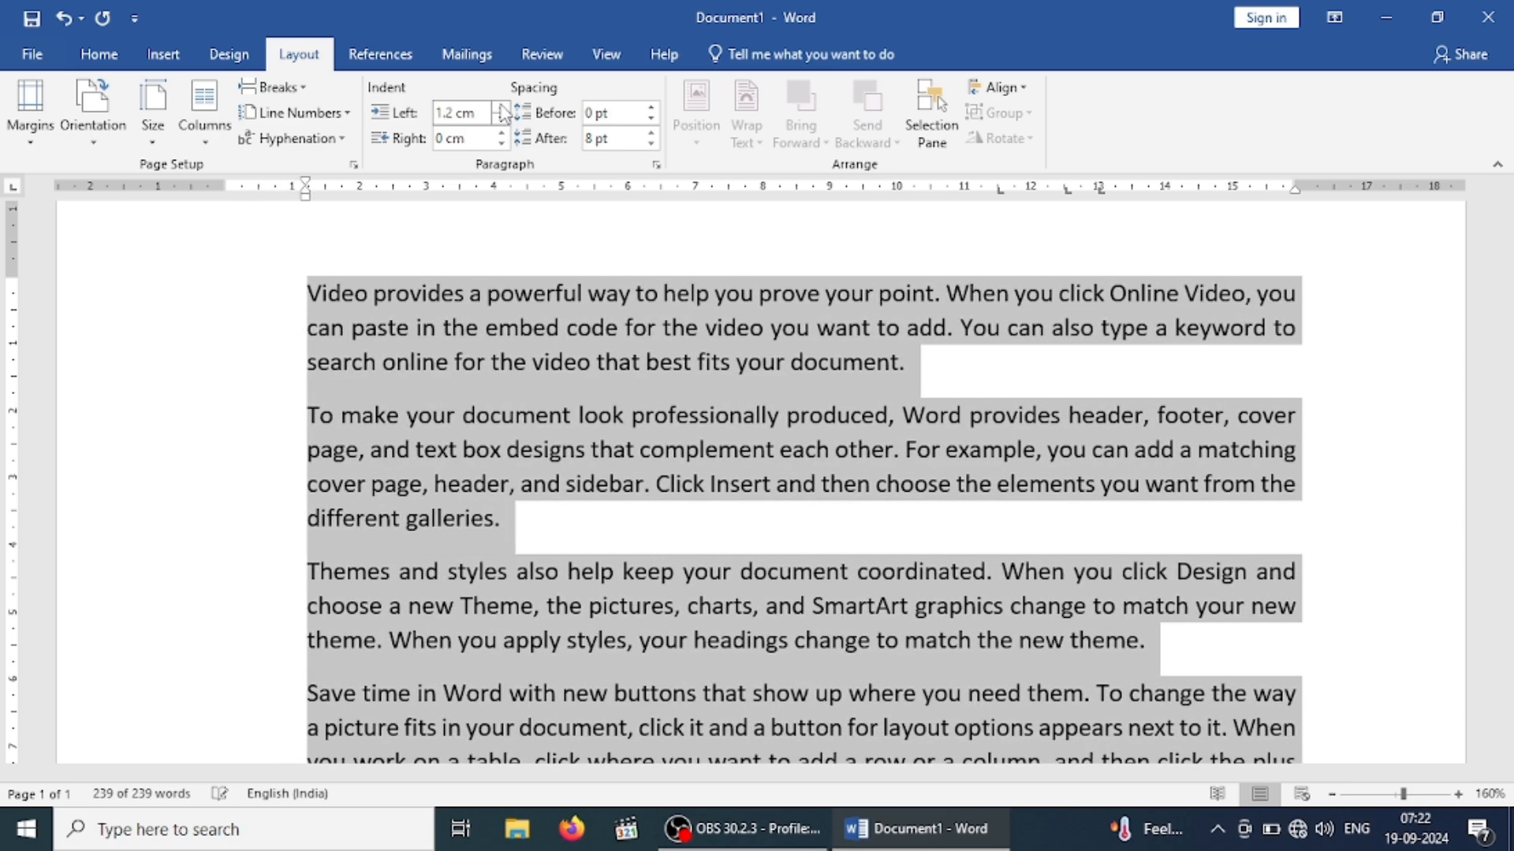
pyautogui.click(503, 109)
pyautogui.click(502, 108)
pyautogui.click(502, 109)
pyautogui.click(502, 109)
pyautogui.click(502, 108)
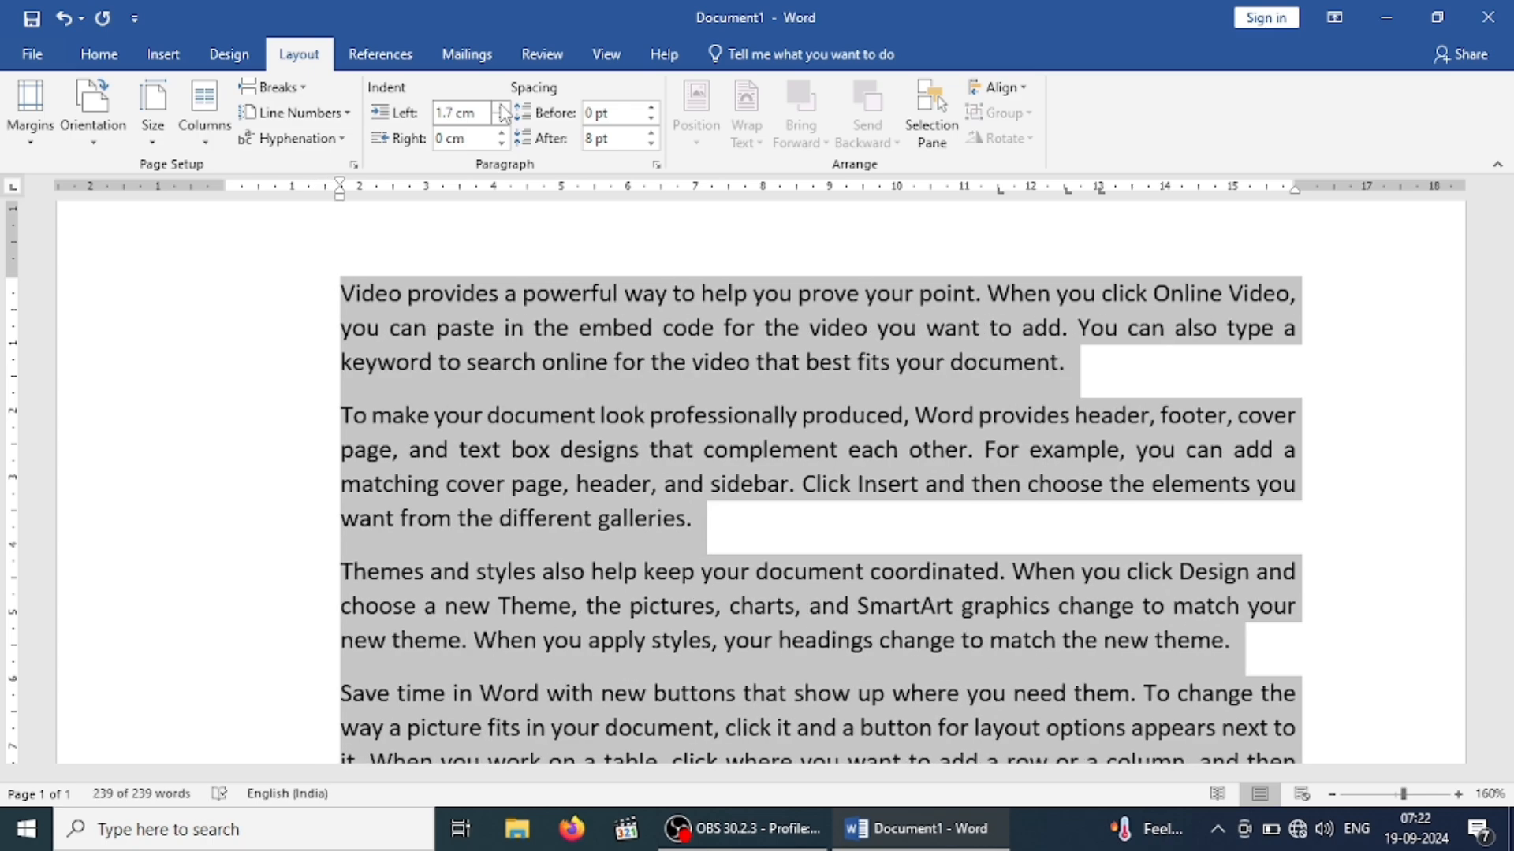
pyautogui.click(502, 109)
pyautogui.click(502, 109)
pyautogui.click(503, 108)
pyautogui.click(502, 109)
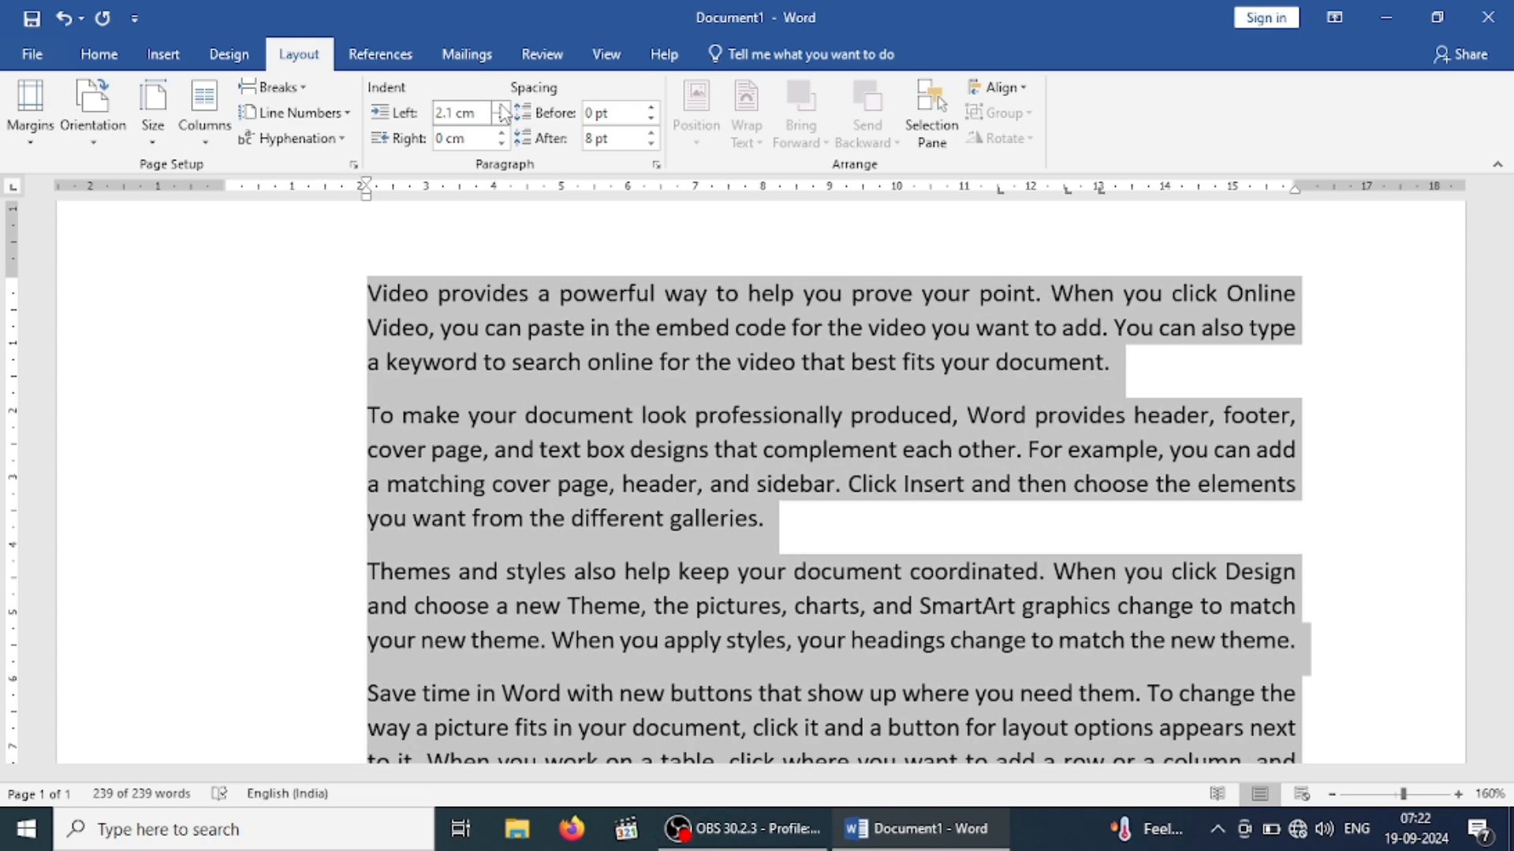
pyautogui.click(502, 109)
pyautogui.click(502, 110)
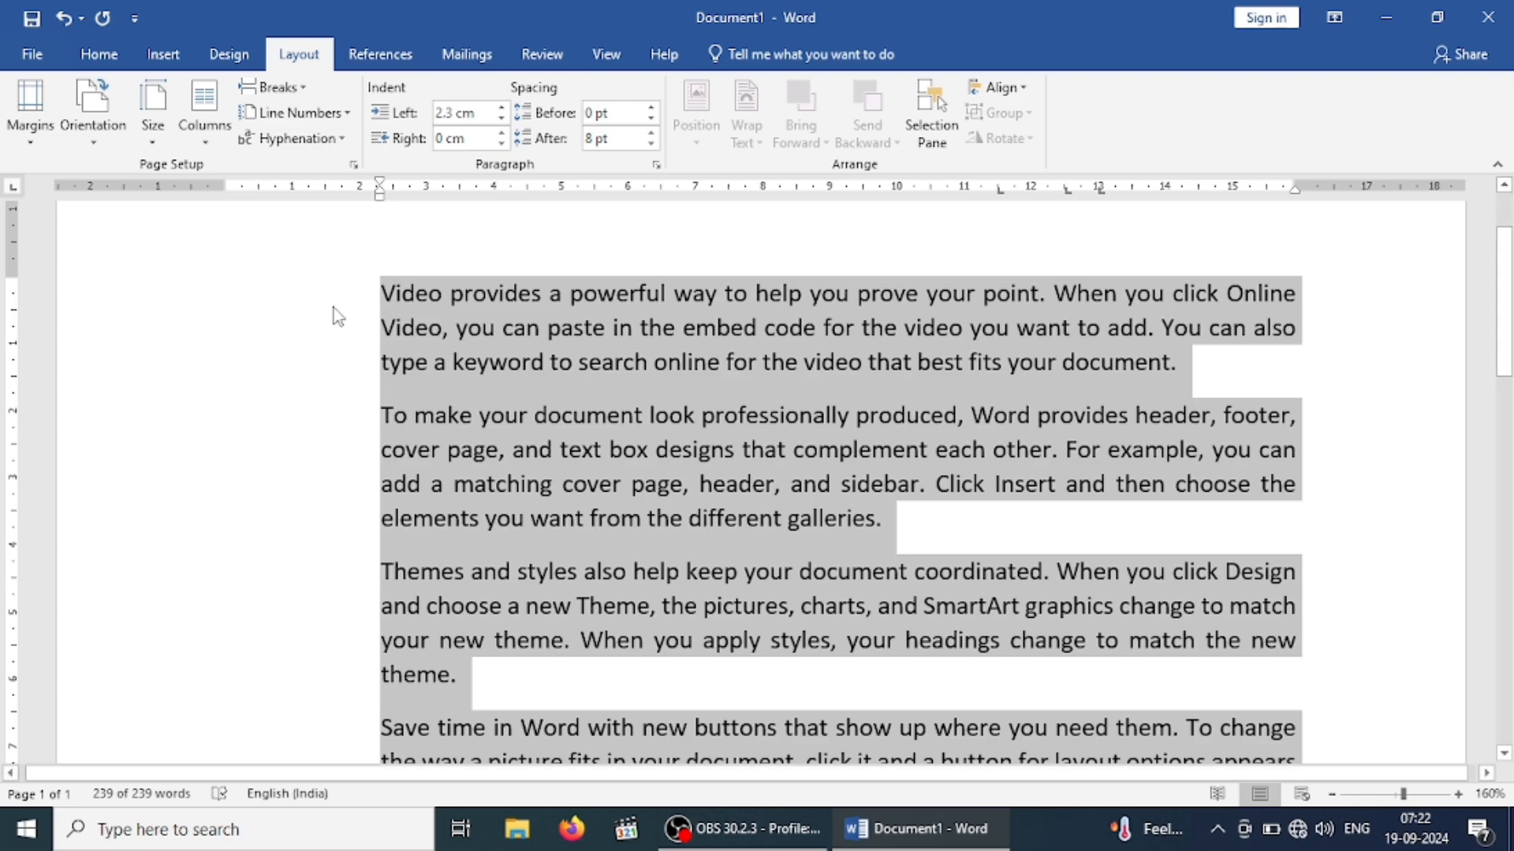
# Decrease the left indent of the selected paragraphs to -1 cm so they extend past the page margin
pyautogui.click(502, 119)
pyautogui.click(501, 119)
pyautogui.click(501, 119)
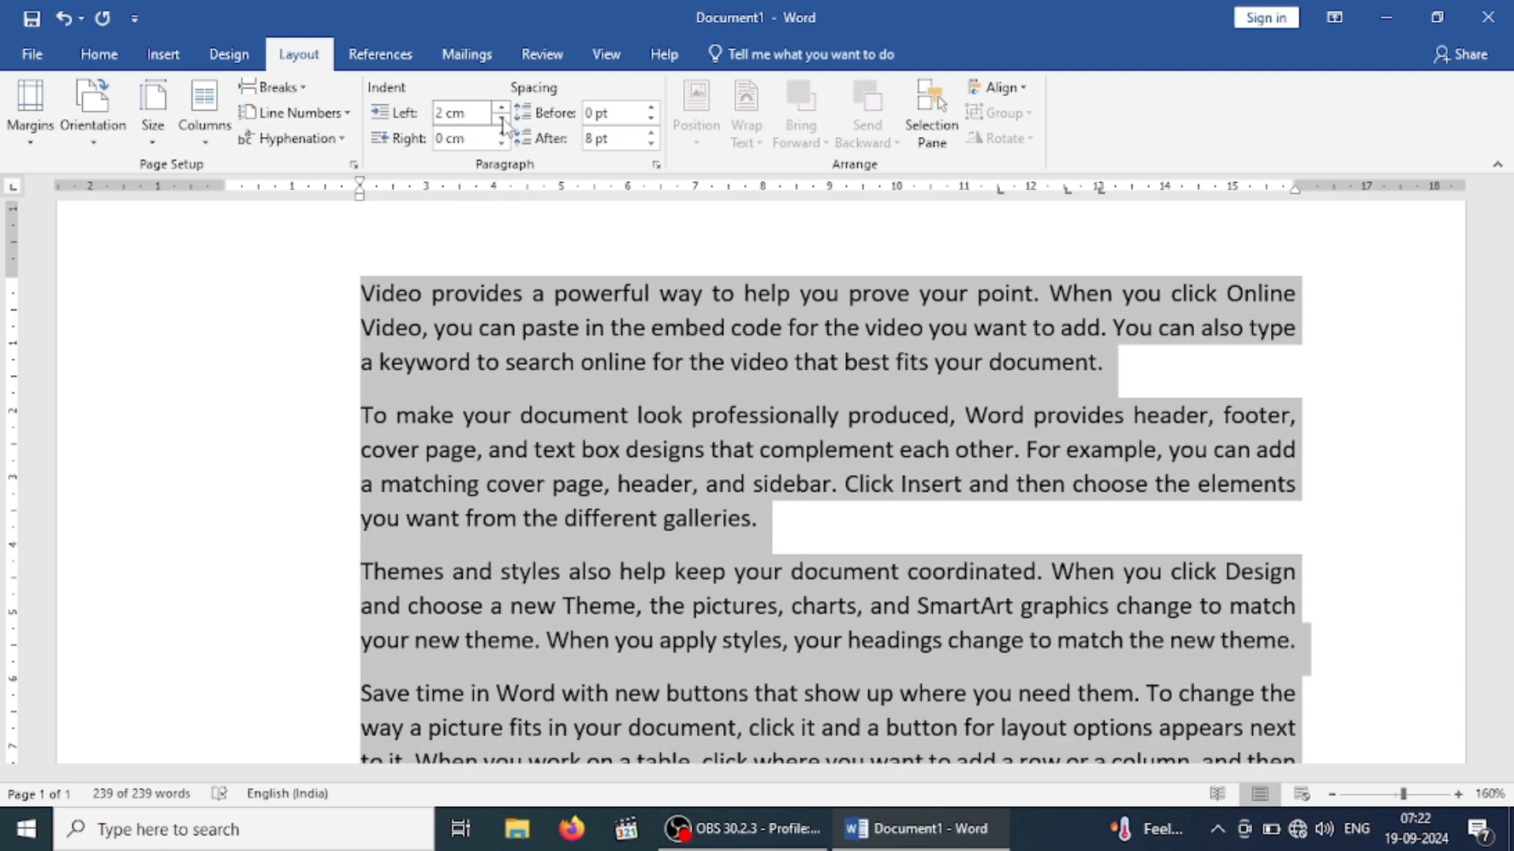
pyautogui.click(501, 120)
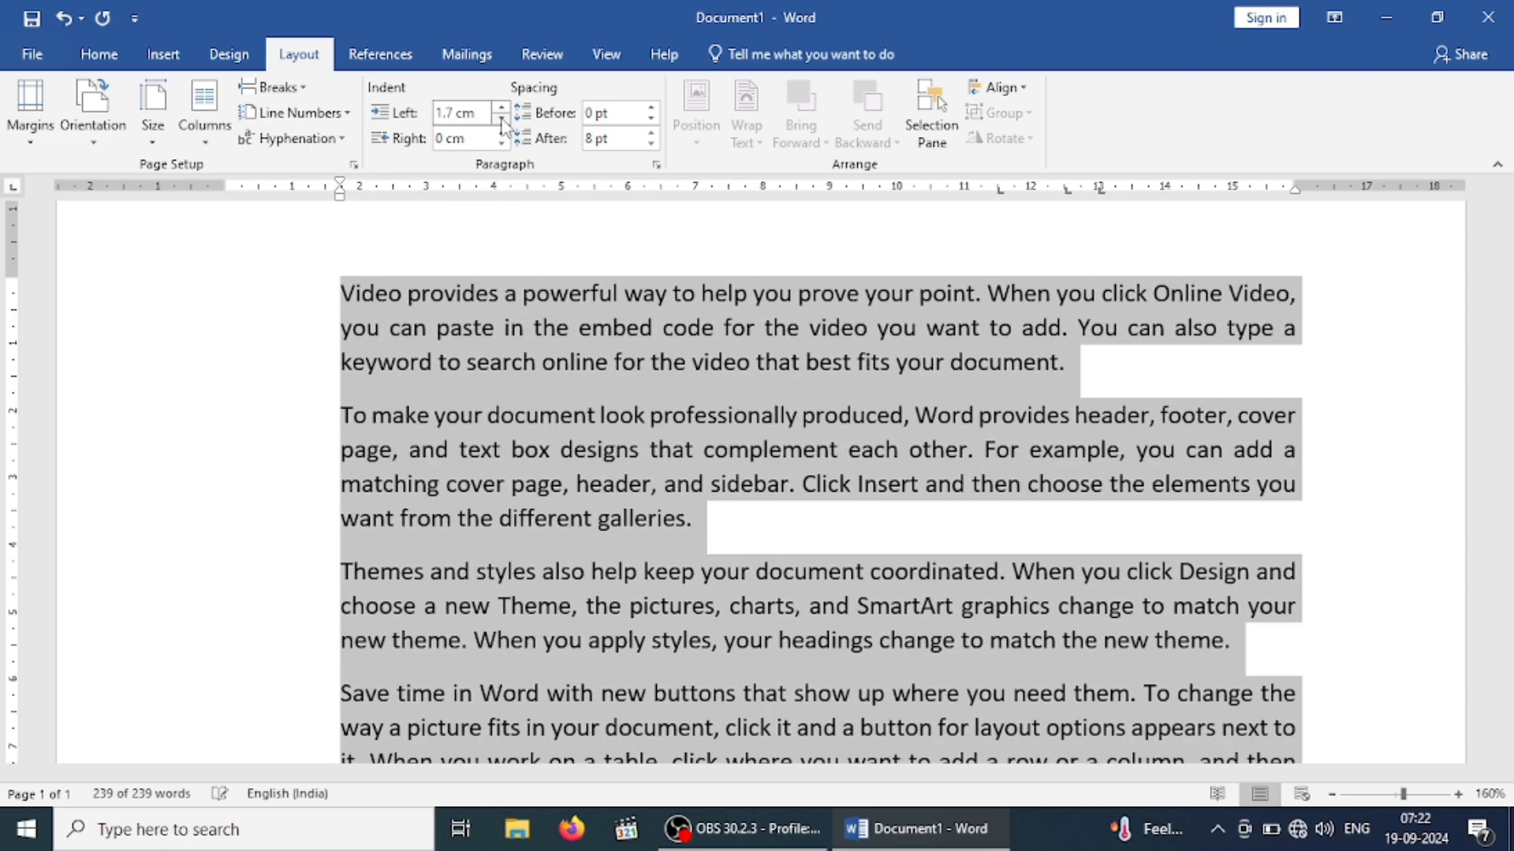
pyautogui.click(501, 120)
pyautogui.click(501, 120)
pyautogui.click(502, 120)
pyautogui.click(501, 120)
pyautogui.click(501, 120)
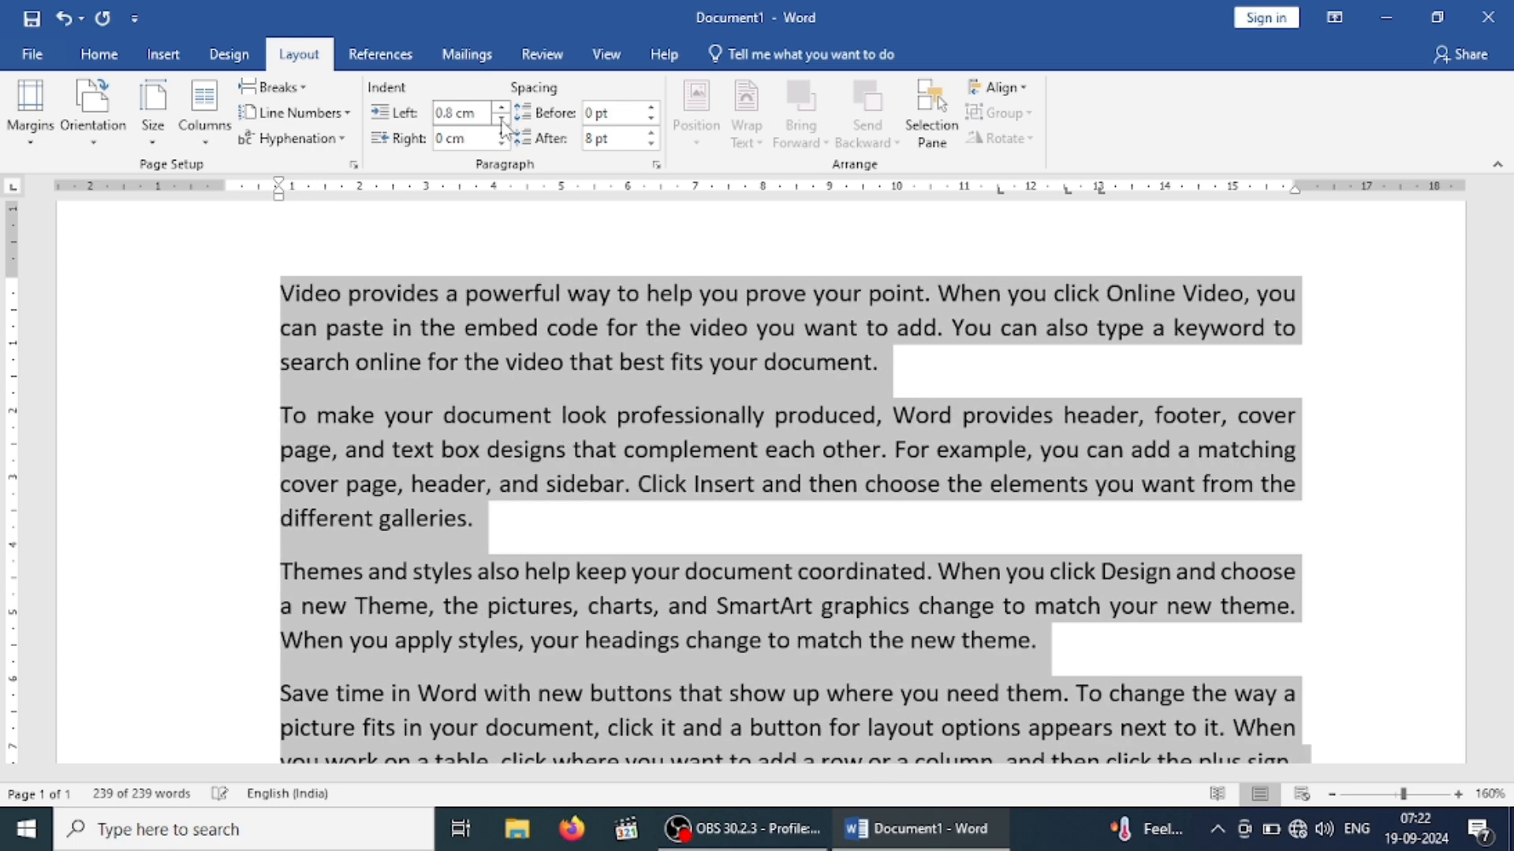
pyautogui.click(502, 120)
pyautogui.click(502, 120)
pyautogui.click(502, 120)
pyautogui.click(501, 120)
pyautogui.click(501, 120)
pyautogui.click(502, 120)
pyautogui.click(501, 120)
pyautogui.click(502, 120)
pyautogui.click(501, 120)
pyautogui.click(501, 120)
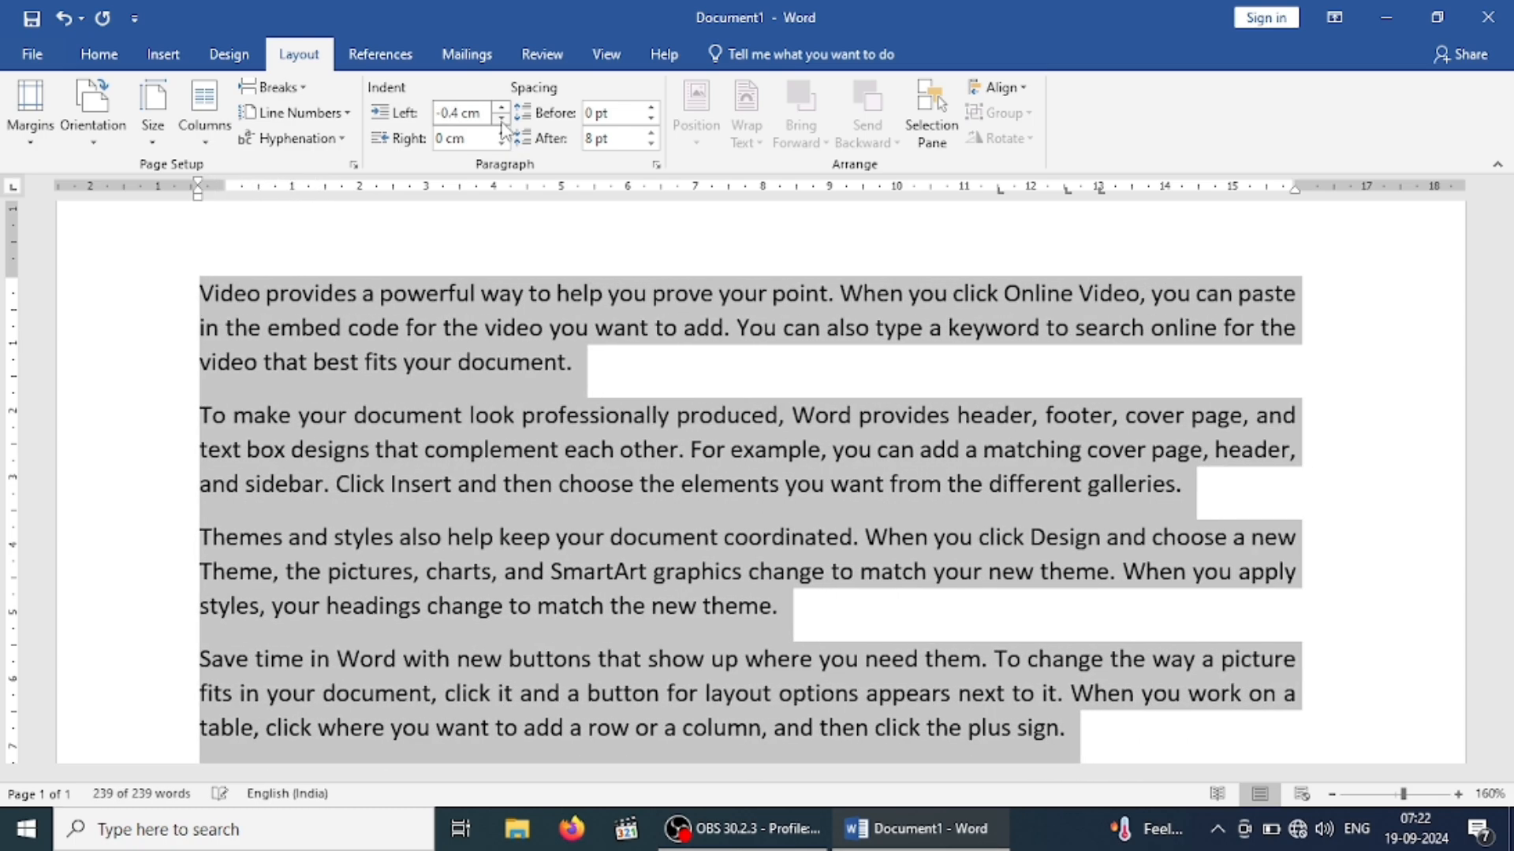
pyautogui.click(502, 120)
pyautogui.click(501, 119)
pyautogui.click(501, 119)
pyautogui.click(501, 120)
pyautogui.click(501, 120)
pyautogui.click(501, 120)
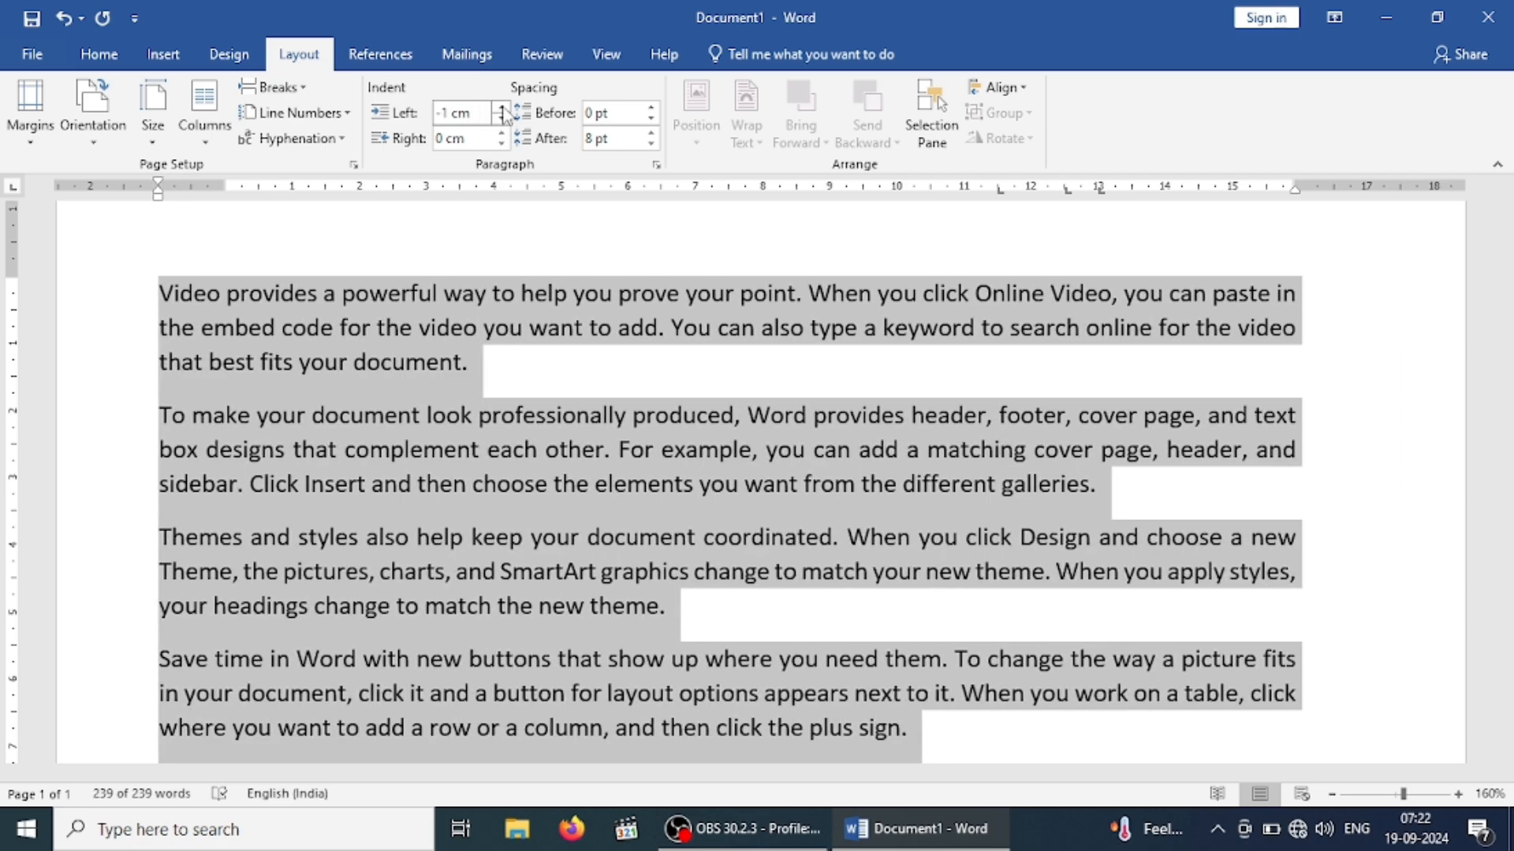
# Return the left indent of the selected paragraphs to 0 cm
pyautogui.click(502, 109)
pyautogui.click(502, 109)
pyautogui.click(503, 108)
pyautogui.click(502, 109)
pyautogui.click(502, 109)
pyautogui.click(502, 108)
pyautogui.click(502, 109)
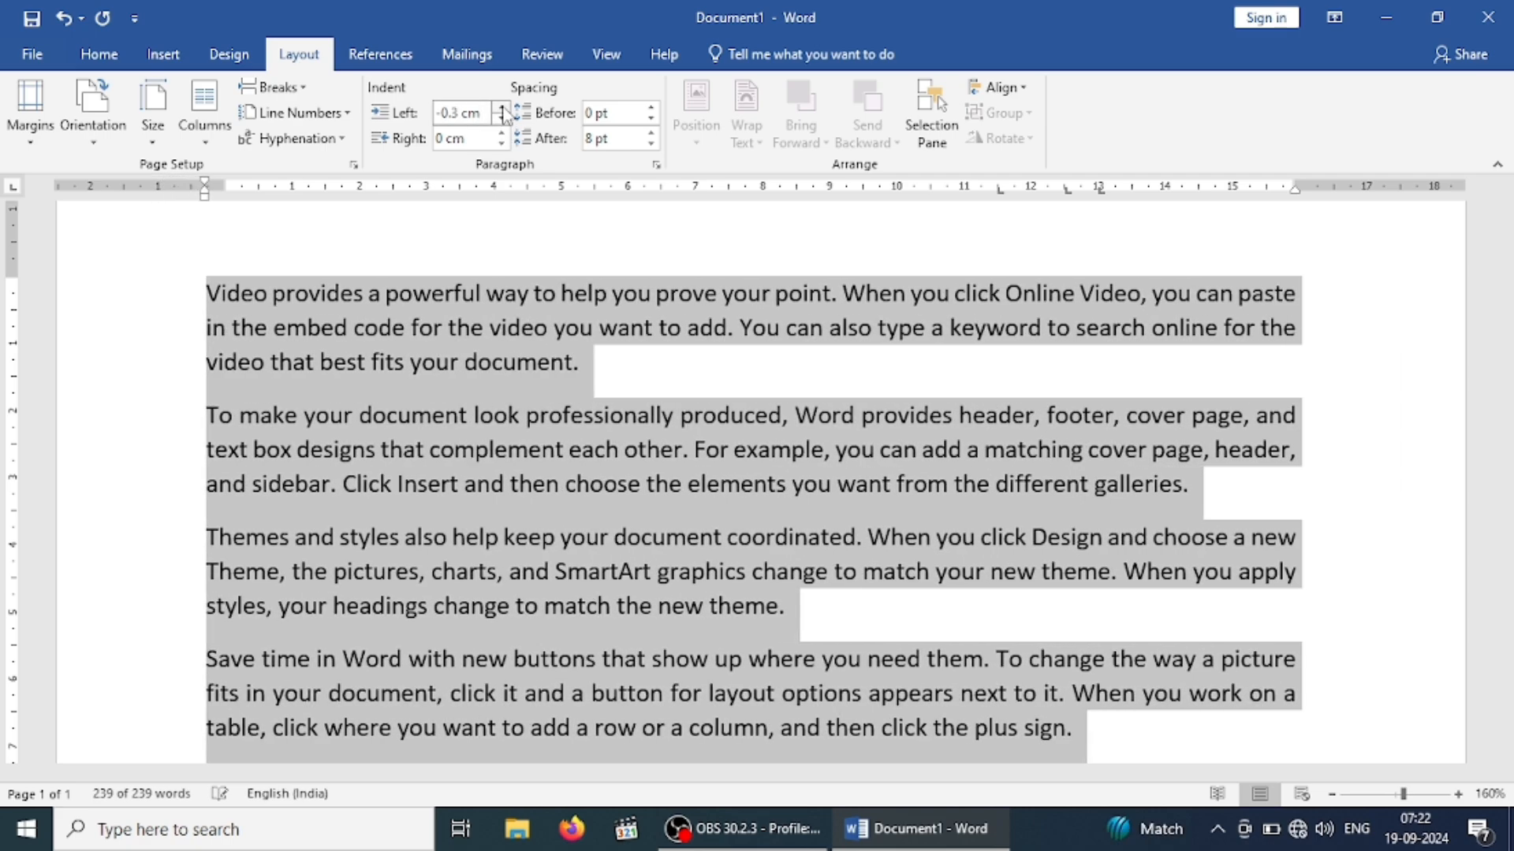
pyautogui.click(502, 108)
pyautogui.click(502, 108)
pyautogui.click(502, 109)
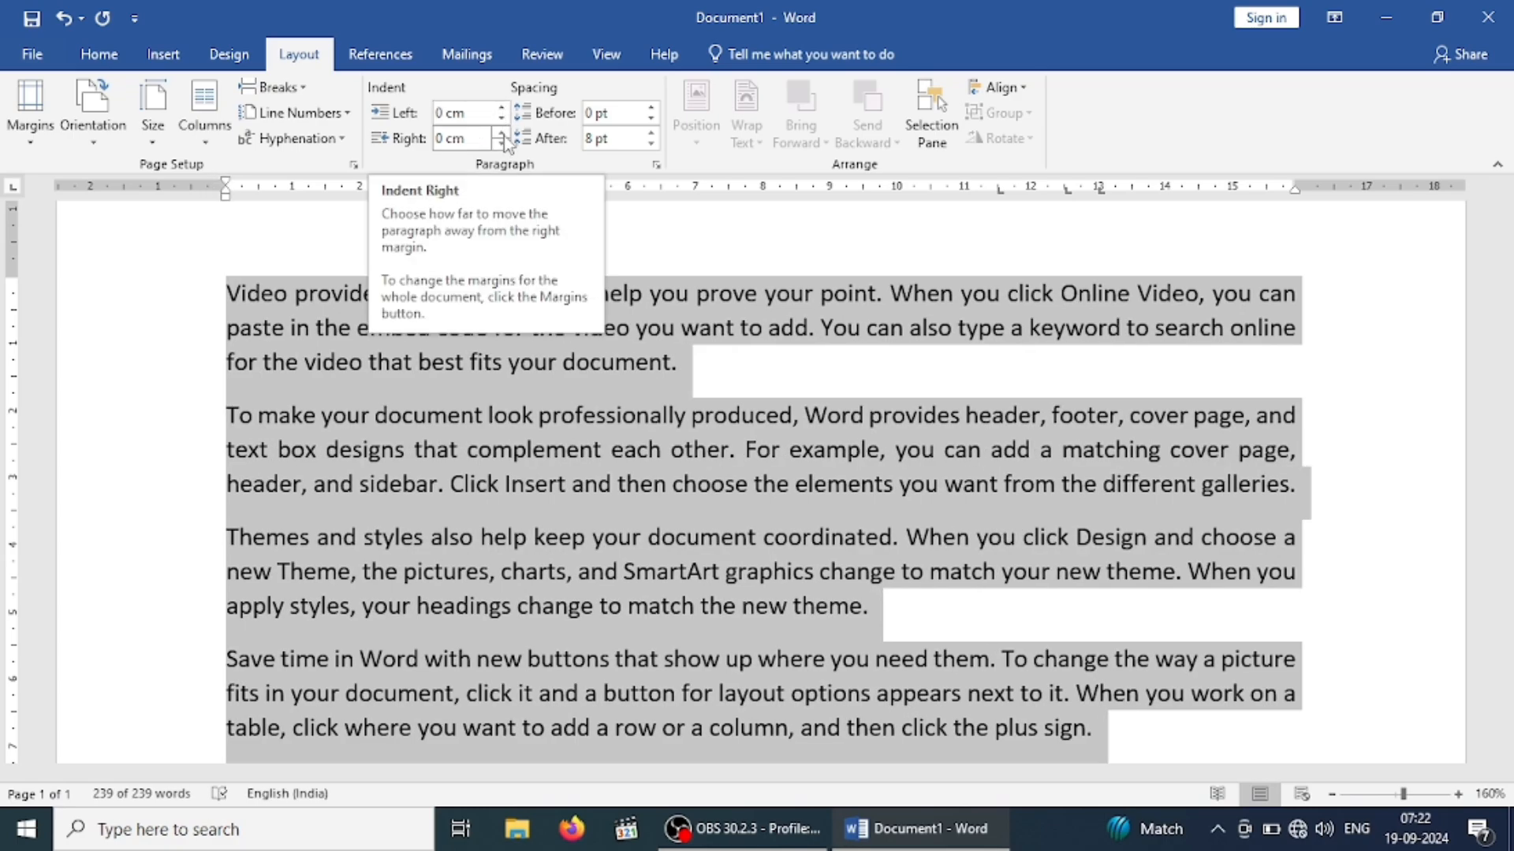
# Increase the right indent of all selected paragraphs to 3.1 cm
pyautogui.click(503, 134)
pyautogui.click(502, 134)
pyautogui.click(503, 134)
pyautogui.click(502, 134)
pyautogui.click(502, 134)
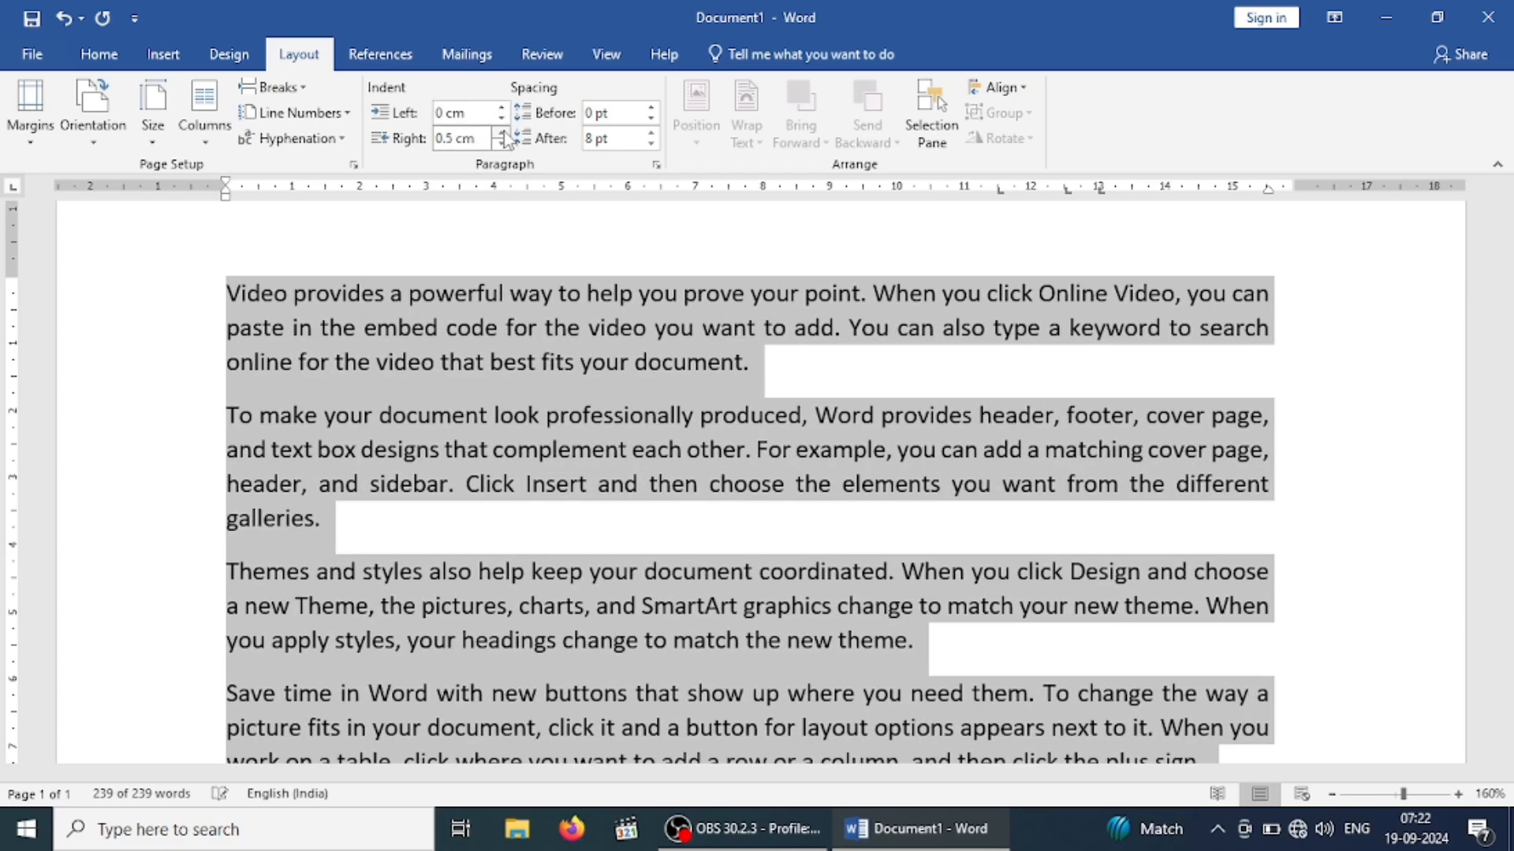
pyautogui.click(502, 134)
pyautogui.click(502, 134)
pyautogui.click(502, 134)
pyautogui.click(502, 134)
pyautogui.click(502, 134)
pyautogui.click(502, 134)
pyautogui.click(502, 134)
pyautogui.click(502, 134)
pyautogui.click(502, 134)
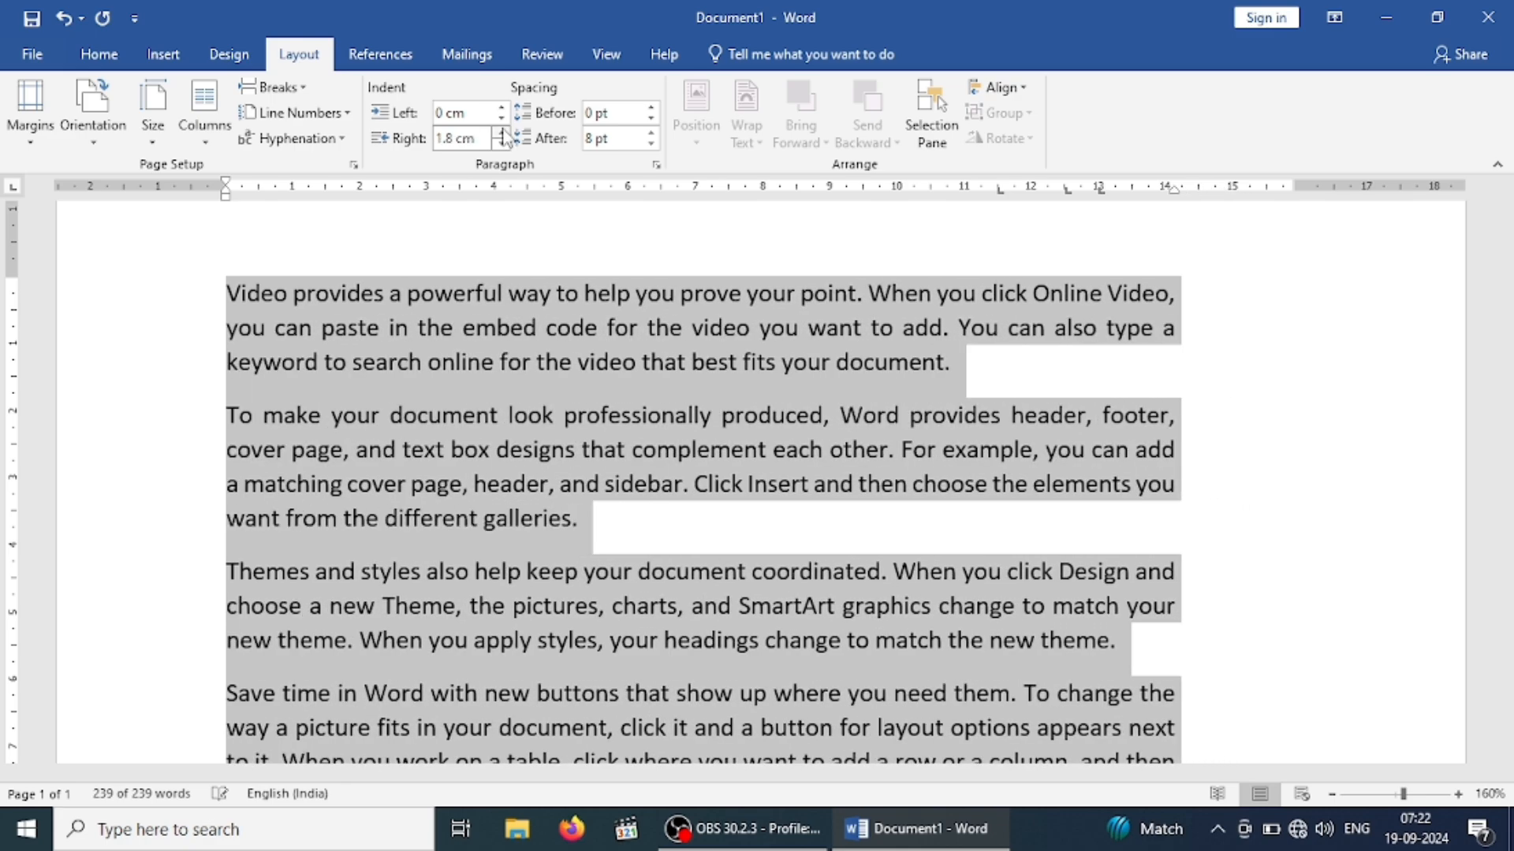
pyautogui.click(502, 134)
pyautogui.click(502, 134)
pyautogui.click(502, 134)
pyautogui.click(502, 134)
pyautogui.click(502, 134)
pyautogui.click(502, 134)
pyautogui.click(502, 134)
pyautogui.click(502, 134)
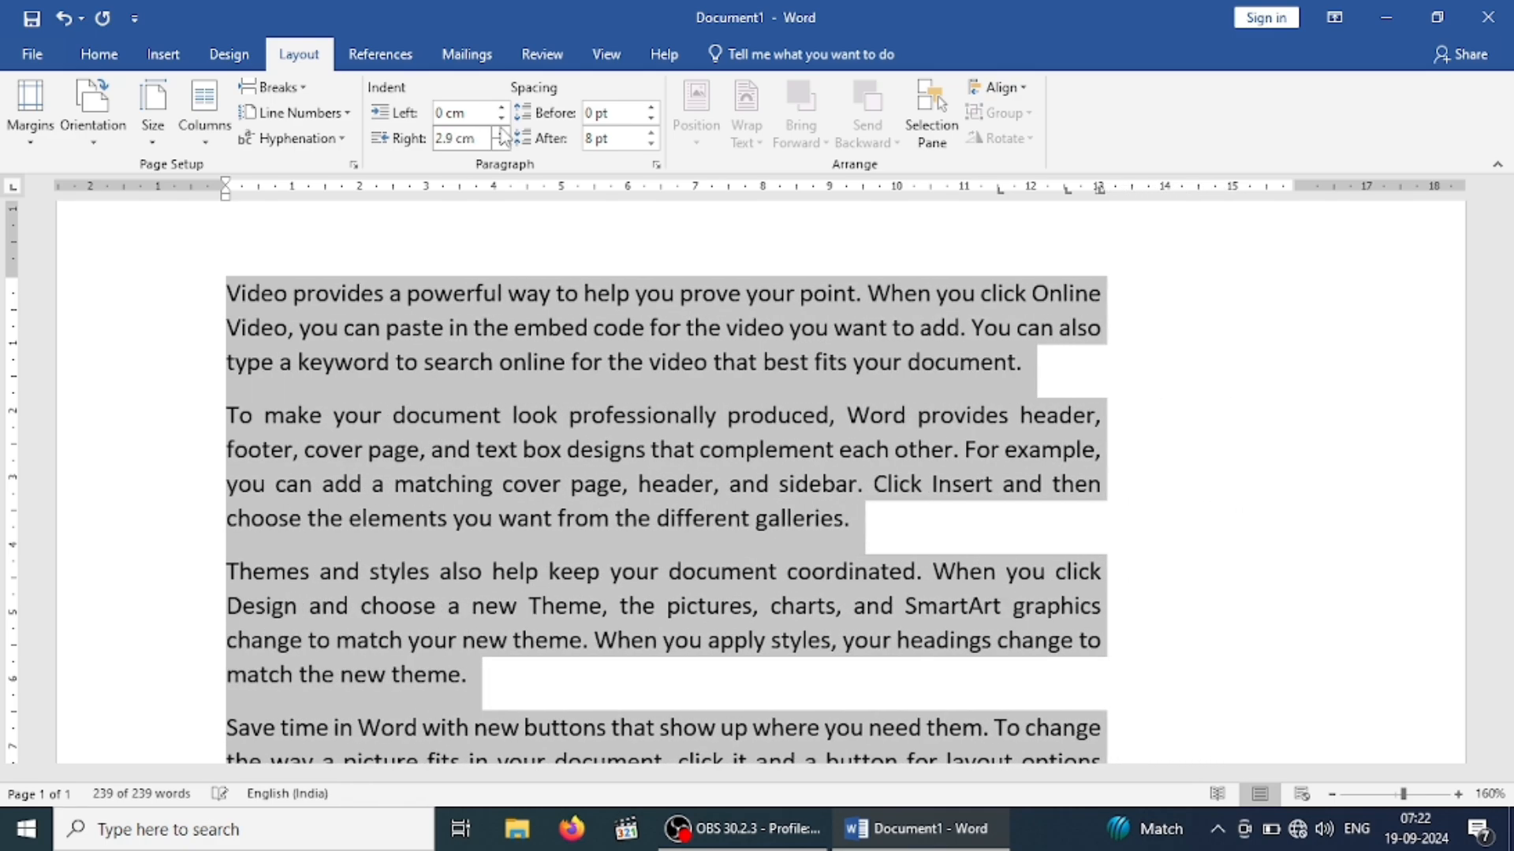
pyautogui.click(502, 134)
pyautogui.click(502, 134)
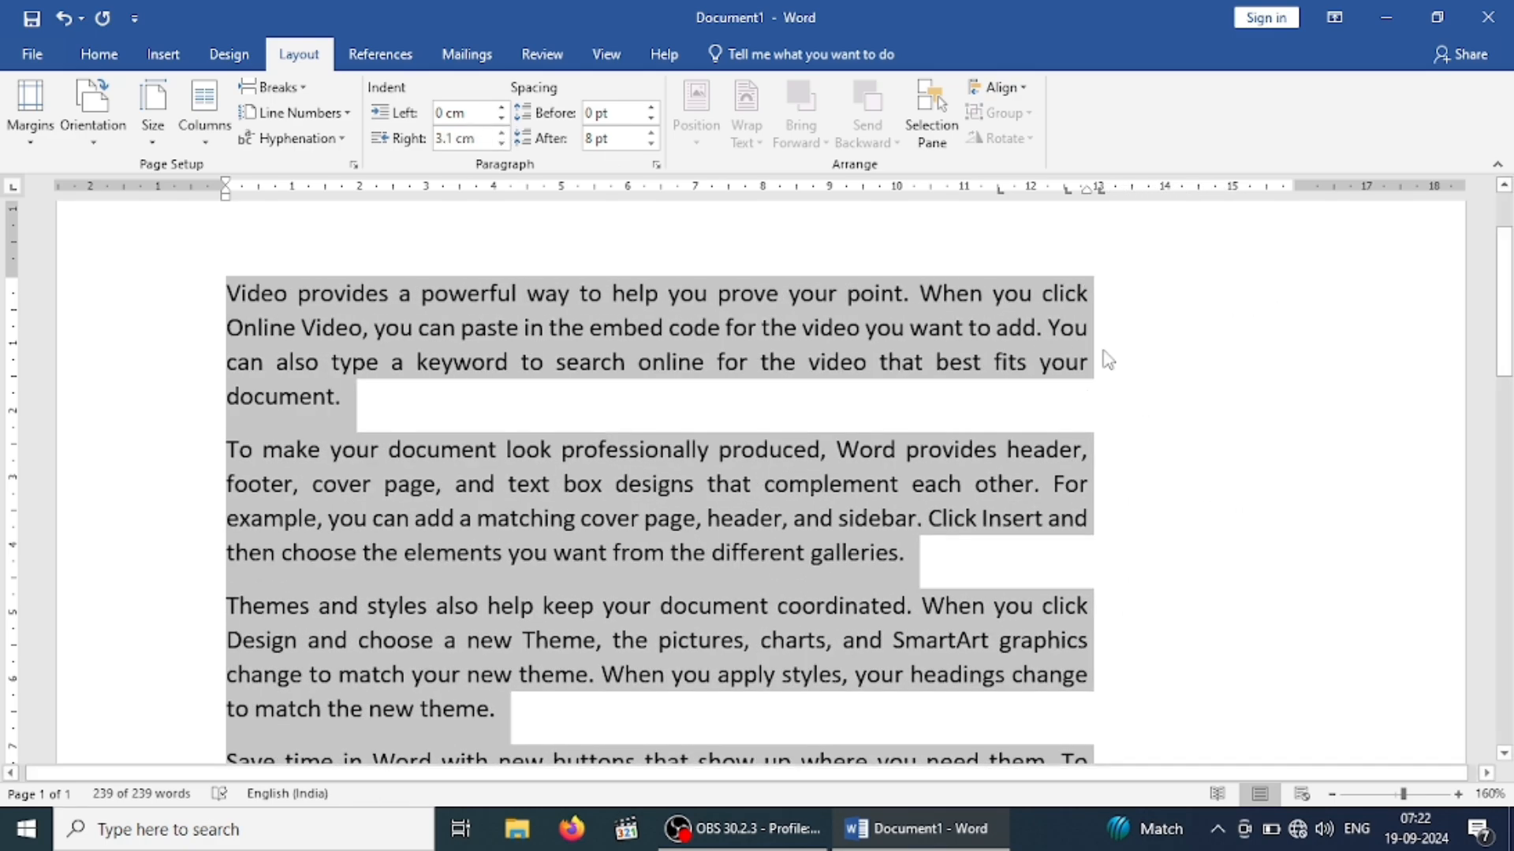
# Bring the right indent of the selected paragraphs back to 0 cm
pyautogui.click(502, 144)
pyautogui.click(502, 143)
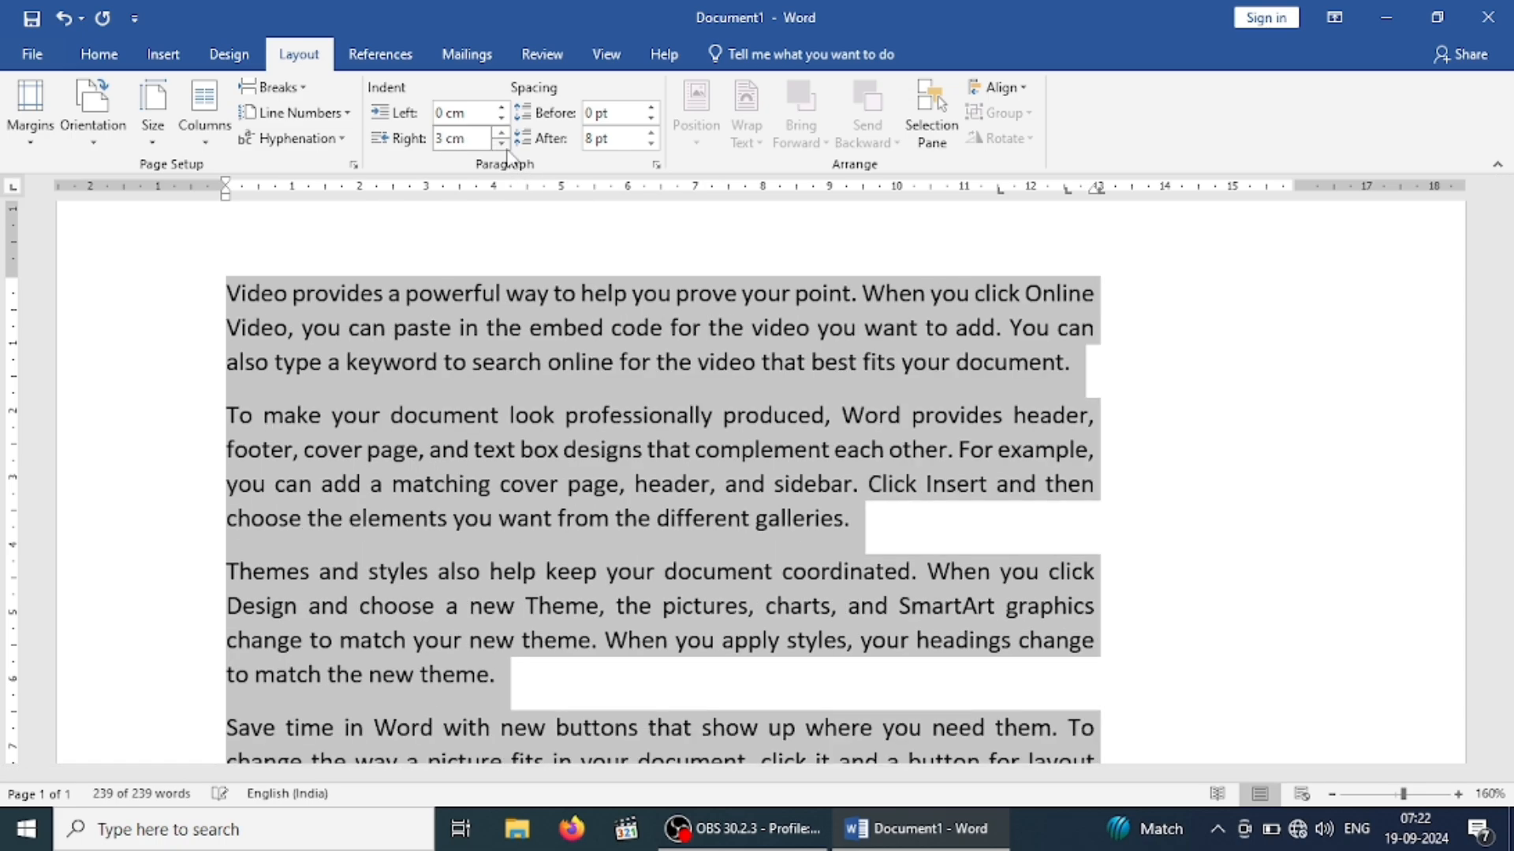
pyautogui.click(502, 144)
pyautogui.click(502, 143)
pyautogui.click(502, 144)
pyautogui.click(502, 143)
pyautogui.click(502, 144)
pyautogui.click(502, 144)
pyautogui.click(502, 144)
pyautogui.click(502, 144)
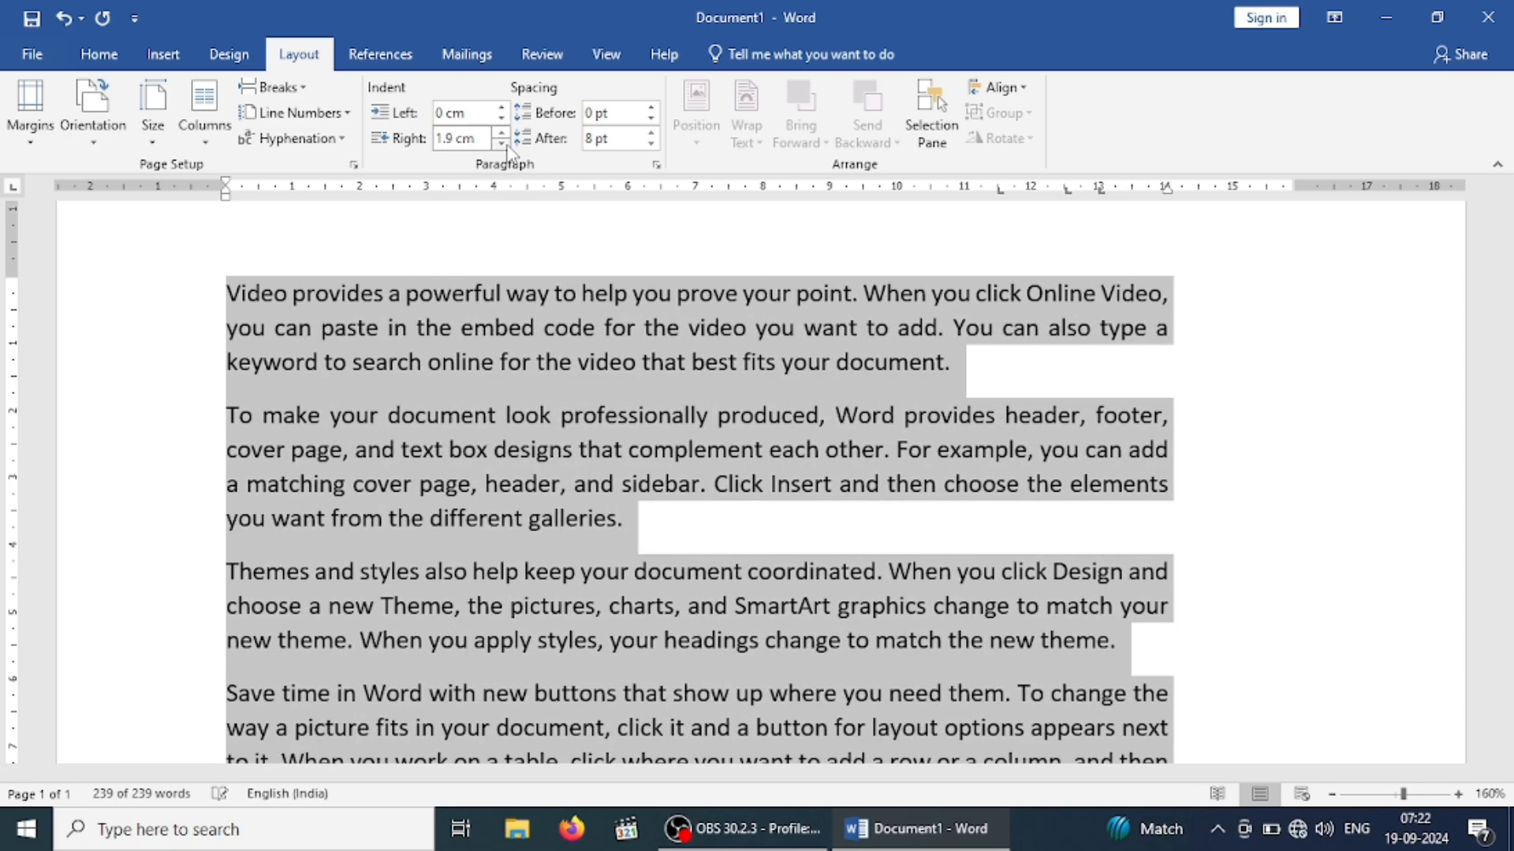
pyautogui.click(502, 143)
pyautogui.click(502, 144)
pyautogui.click(502, 144)
pyautogui.click(502, 143)
pyautogui.click(502, 143)
pyautogui.click(502, 143)
pyautogui.click(502, 144)
pyautogui.click(502, 143)
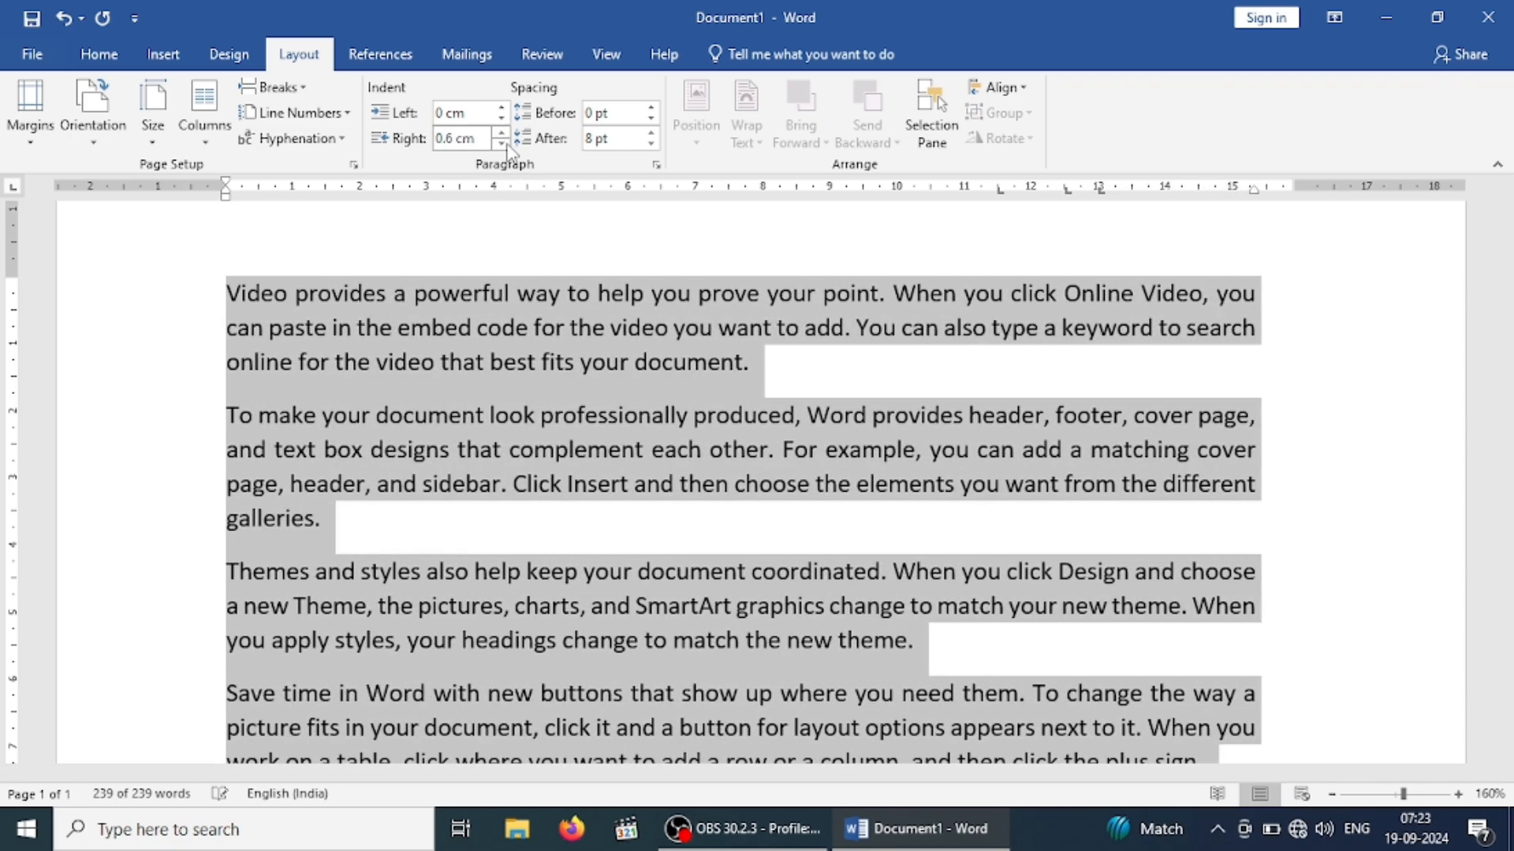
pyautogui.click(502, 143)
pyautogui.click(502, 143)
pyautogui.click(502, 143)
pyautogui.click(502, 143)
pyautogui.click(502, 143)
pyautogui.click(502, 133)
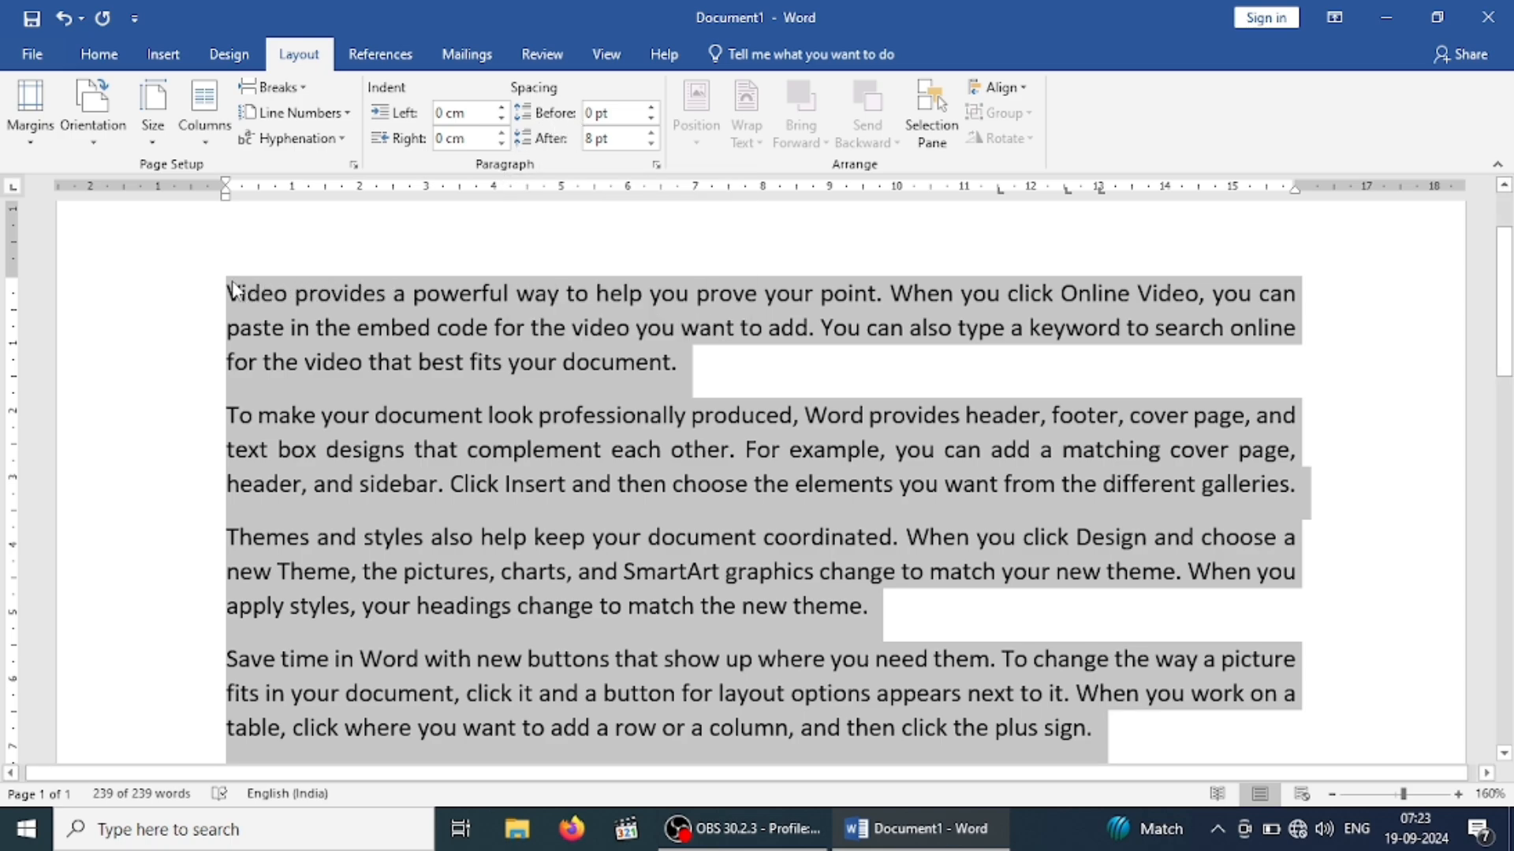
# Increase the spacing before each selected paragraph to 48 pt
pyautogui.click(651, 108)
pyautogui.click(651, 108)
pyautogui.click(653, 109)
pyautogui.click(653, 109)
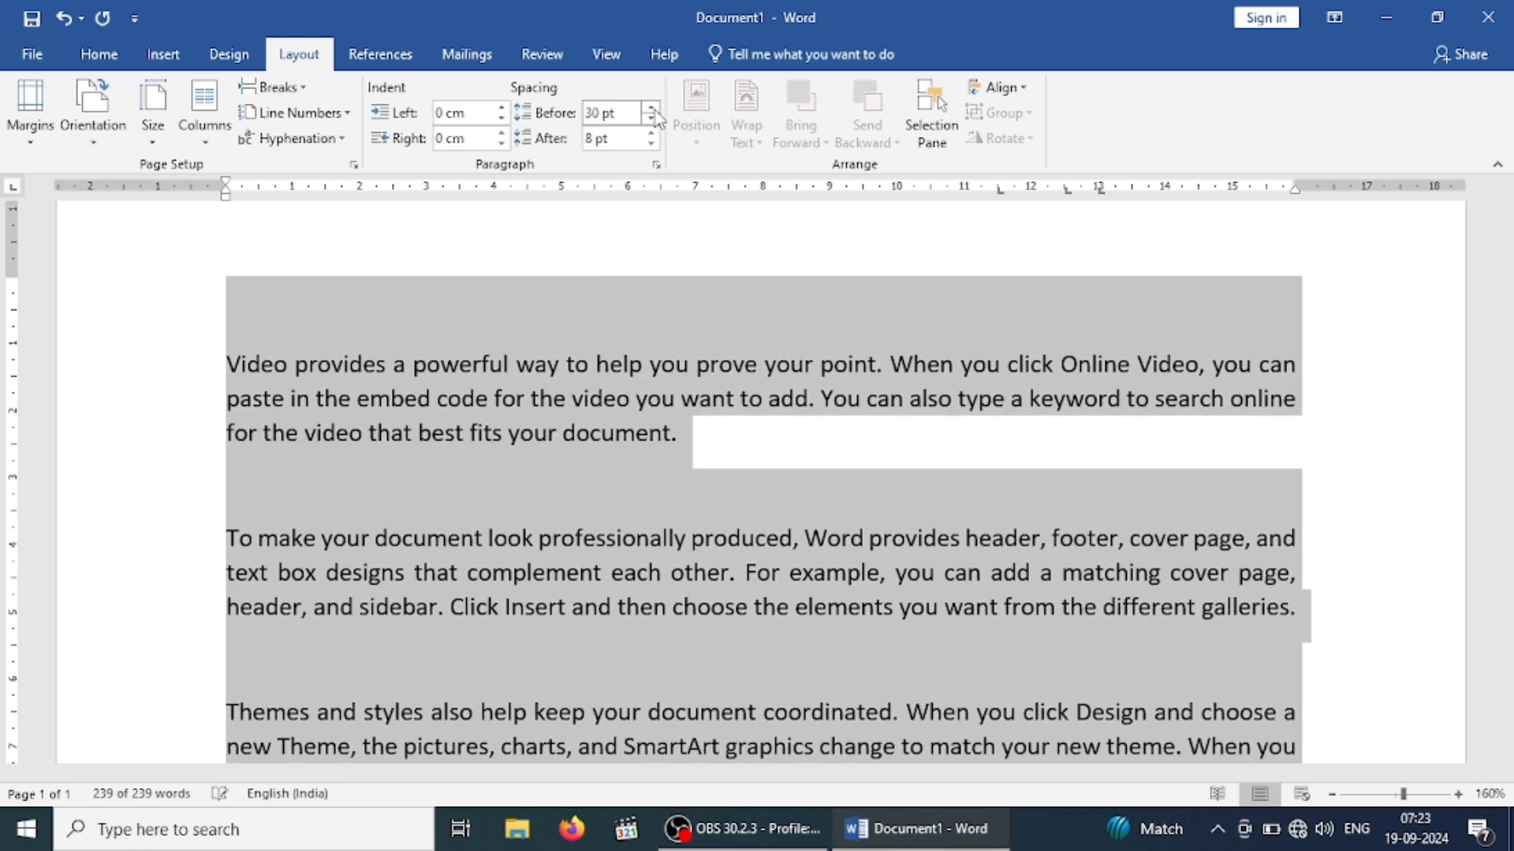
pyautogui.click(652, 109)
pyautogui.click(653, 109)
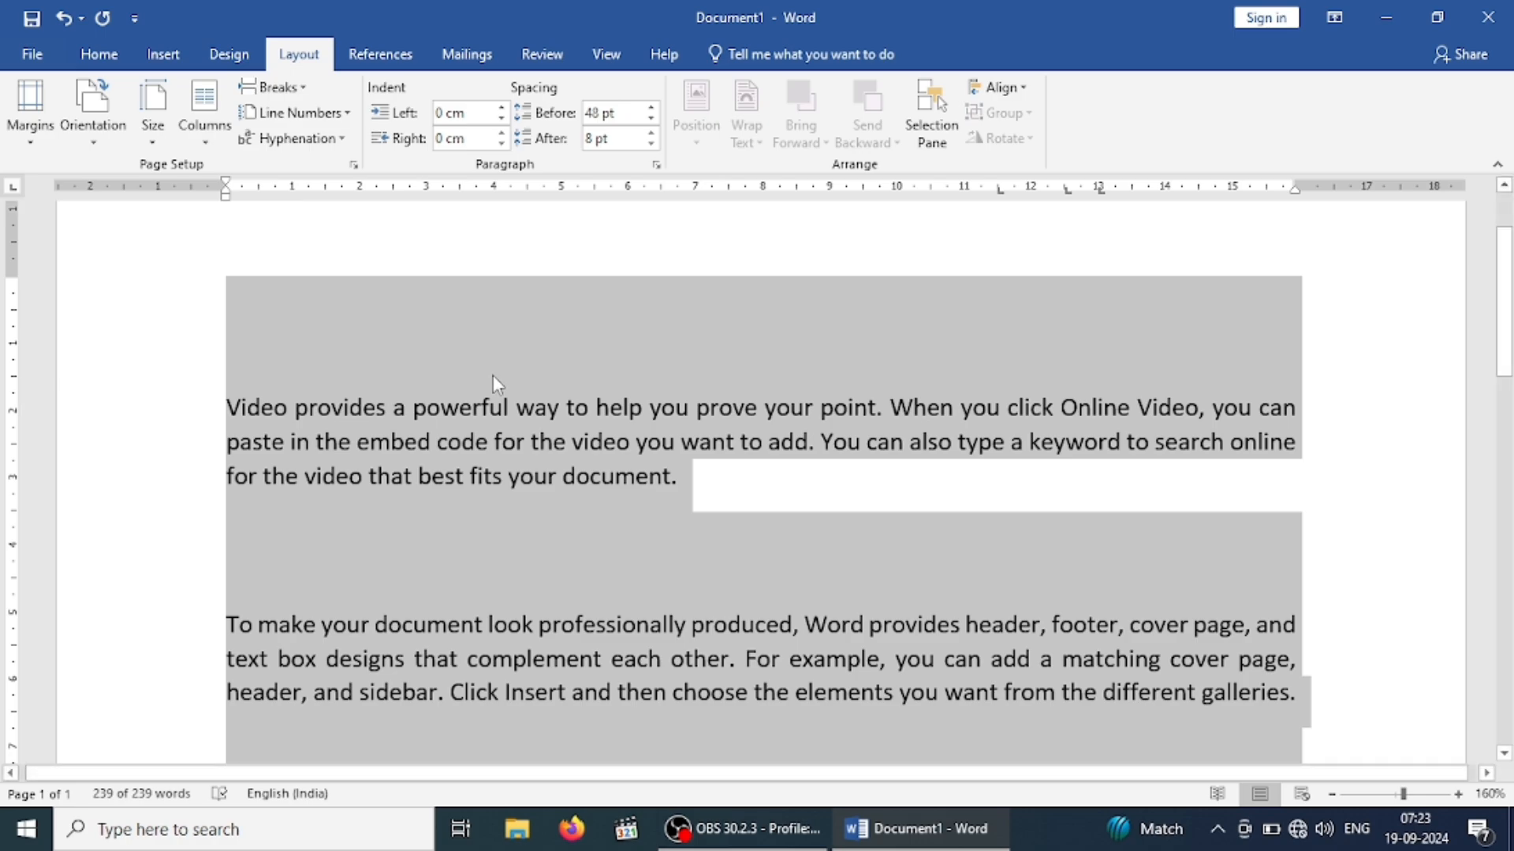
# Lower the spacing before the selected paragraphs to Auto
pyautogui.click(651, 120)
pyautogui.click(651, 120)
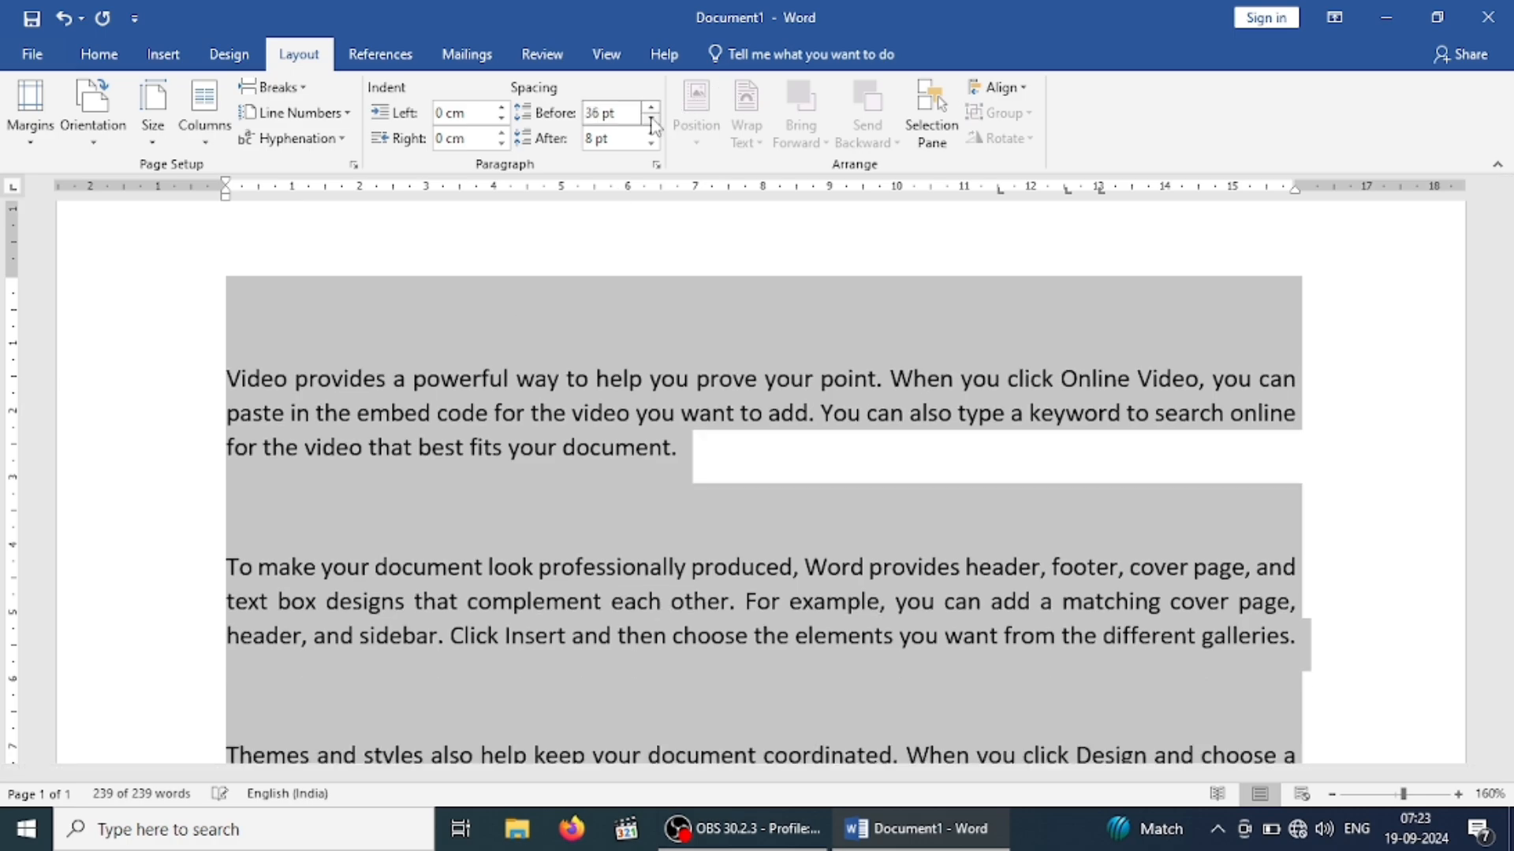
pyautogui.click(652, 120)
pyautogui.click(651, 120)
pyautogui.click(651, 120)
pyautogui.click(651, 120)
pyautogui.click(651, 120)
pyautogui.click(651, 120)
pyautogui.click(651, 120)
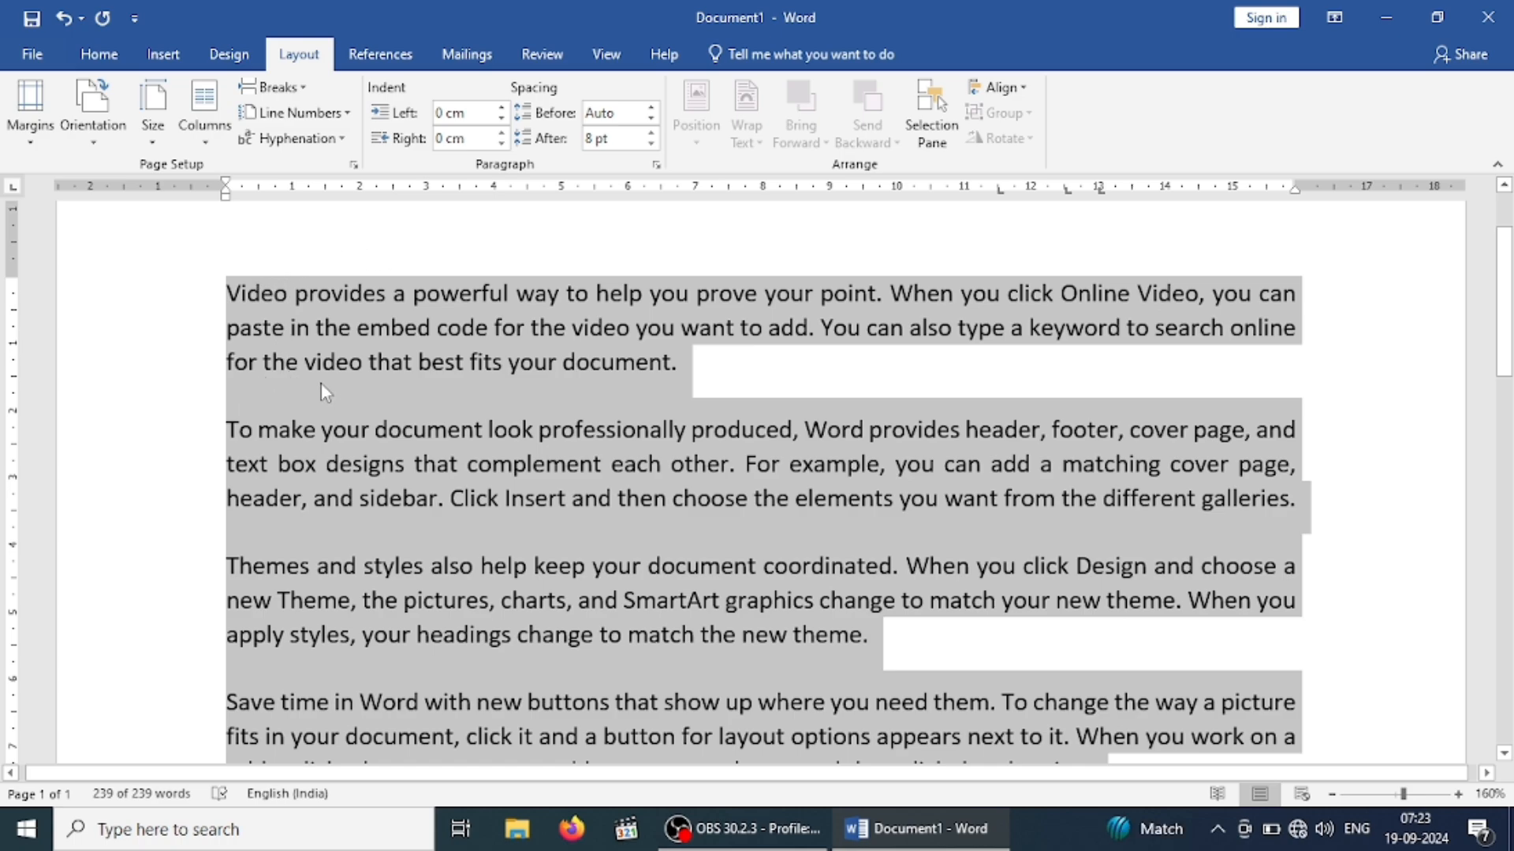
# Increase the spacing after each selected paragraph to 54 pt
pyautogui.click(651, 134)
pyautogui.click(651, 134)
pyautogui.click(651, 134)
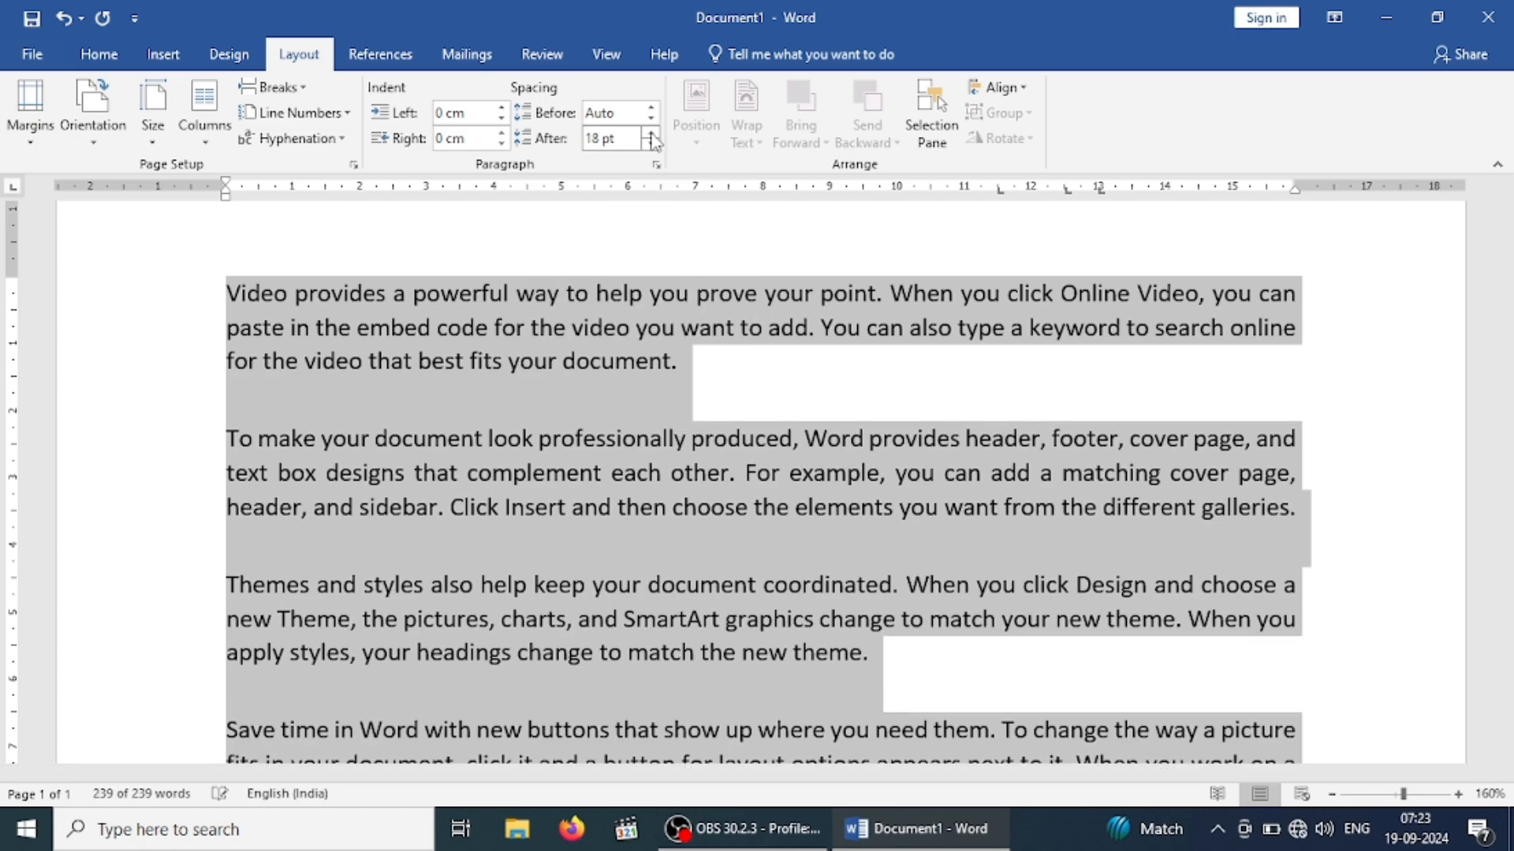
pyautogui.click(651, 134)
pyautogui.click(651, 134)
pyautogui.click(651, 134)
pyautogui.click(651, 134)
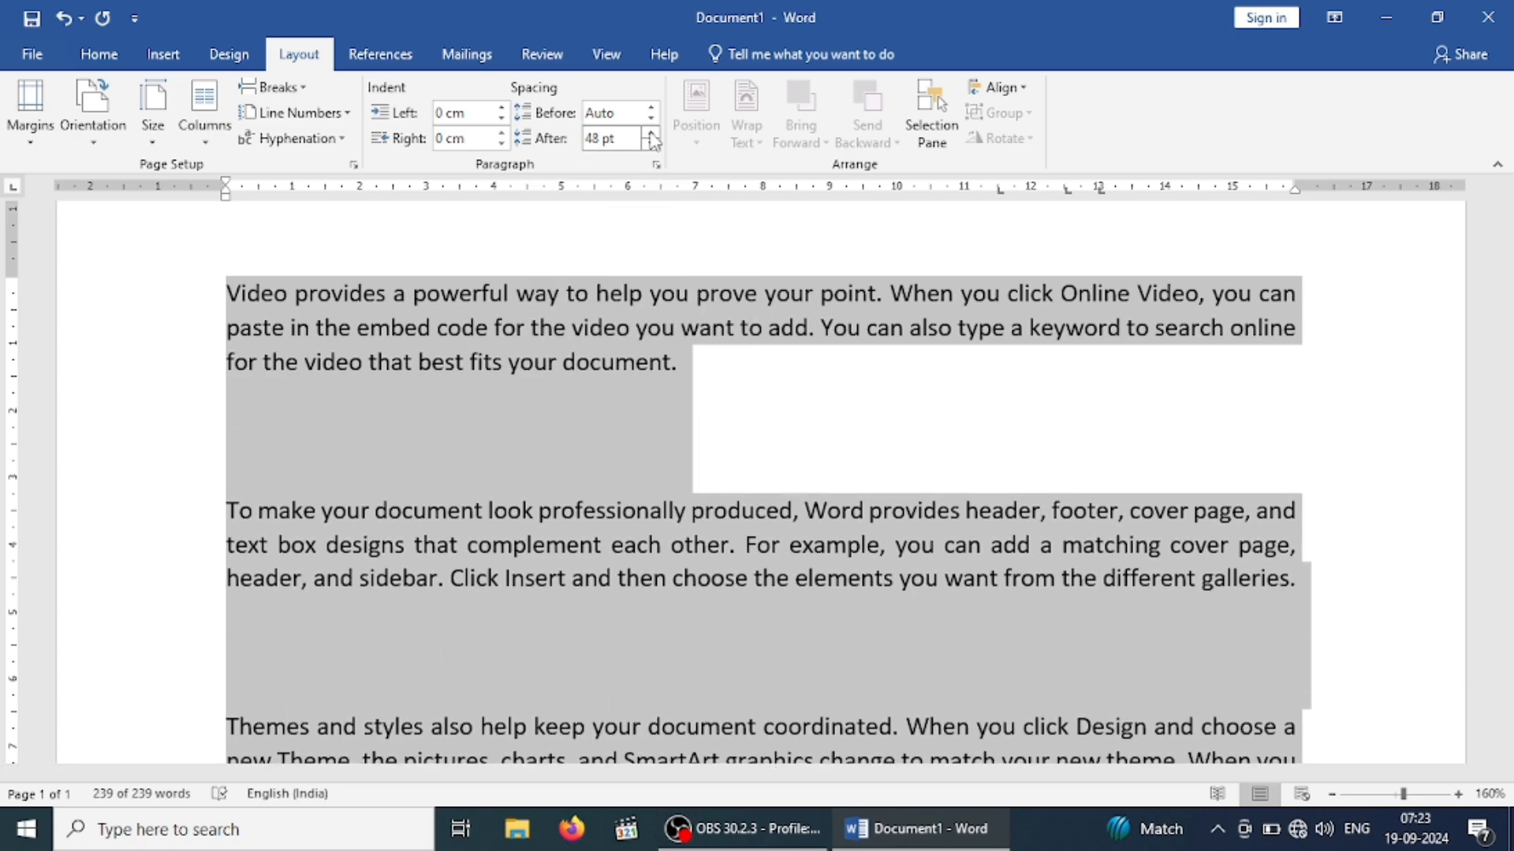
pyautogui.click(651, 134)
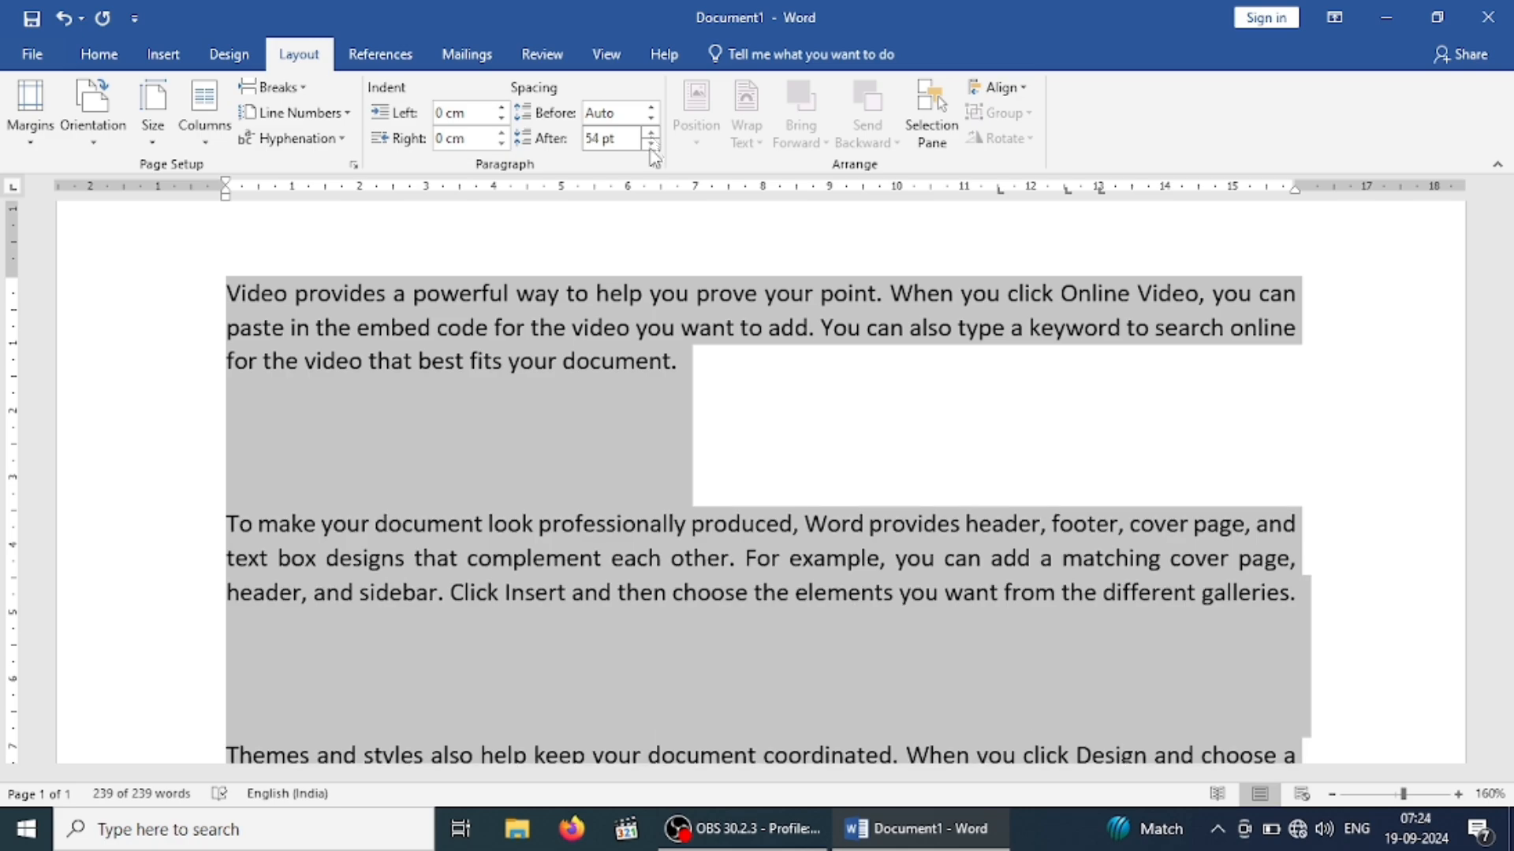
# Lower the spacing after the selected paragraphs to Auto and deselect the text
pyautogui.click(651, 145)
pyautogui.click(651, 146)
pyautogui.click(651, 145)
pyautogui.click(651, 145)
pyautogui.click(652, 145)
pyautogui.click(651, 145)
pyautogui.click(651, 145)
pyautogui.click(651, 145)
pyautogui.click(651, 146)
pyautogui.click(651, 145)
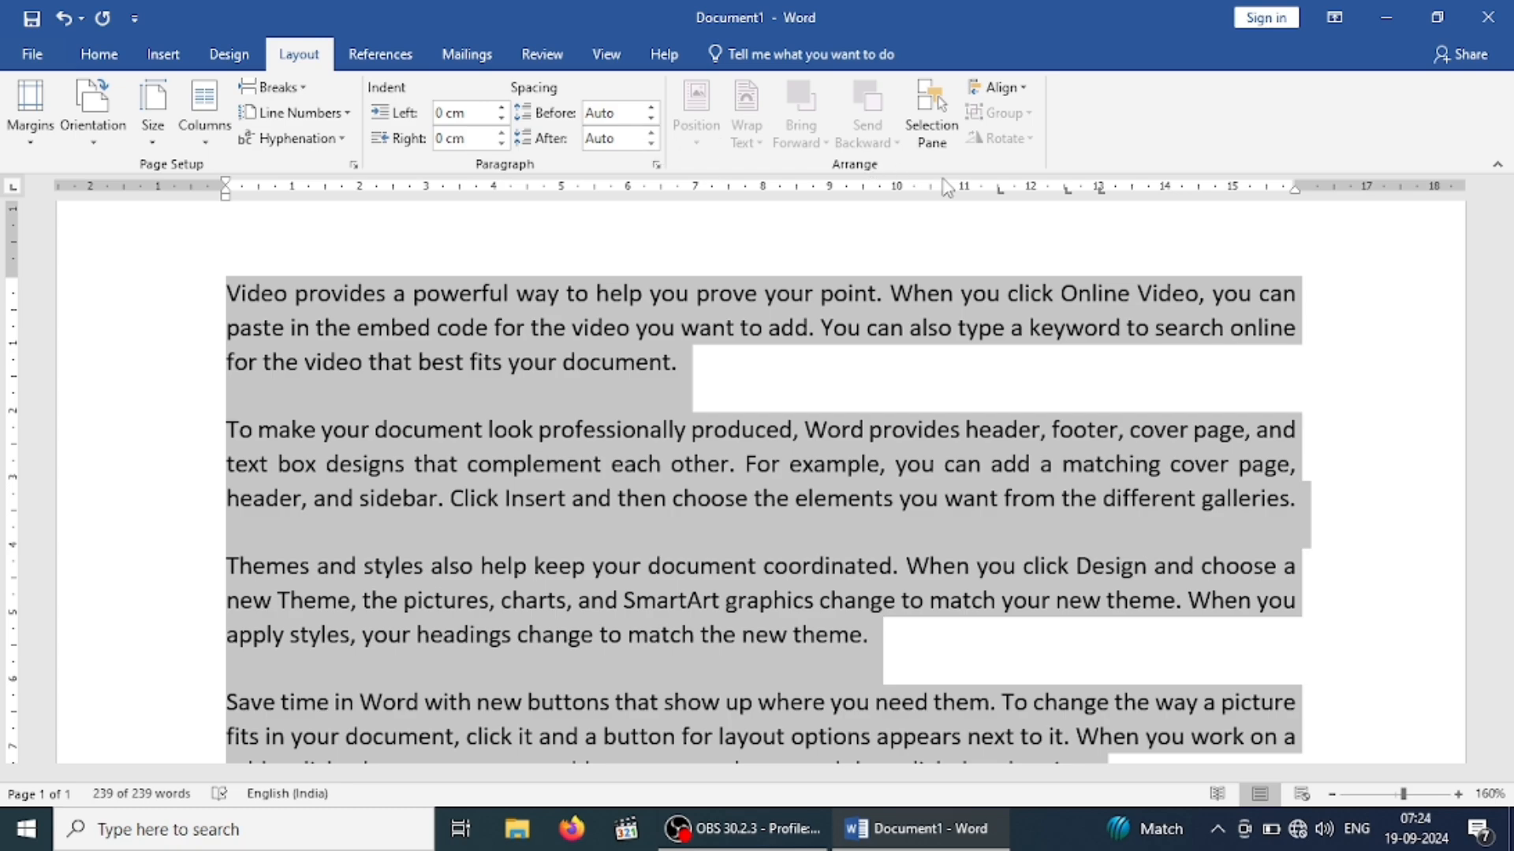
pyautogui.click(792, 325)
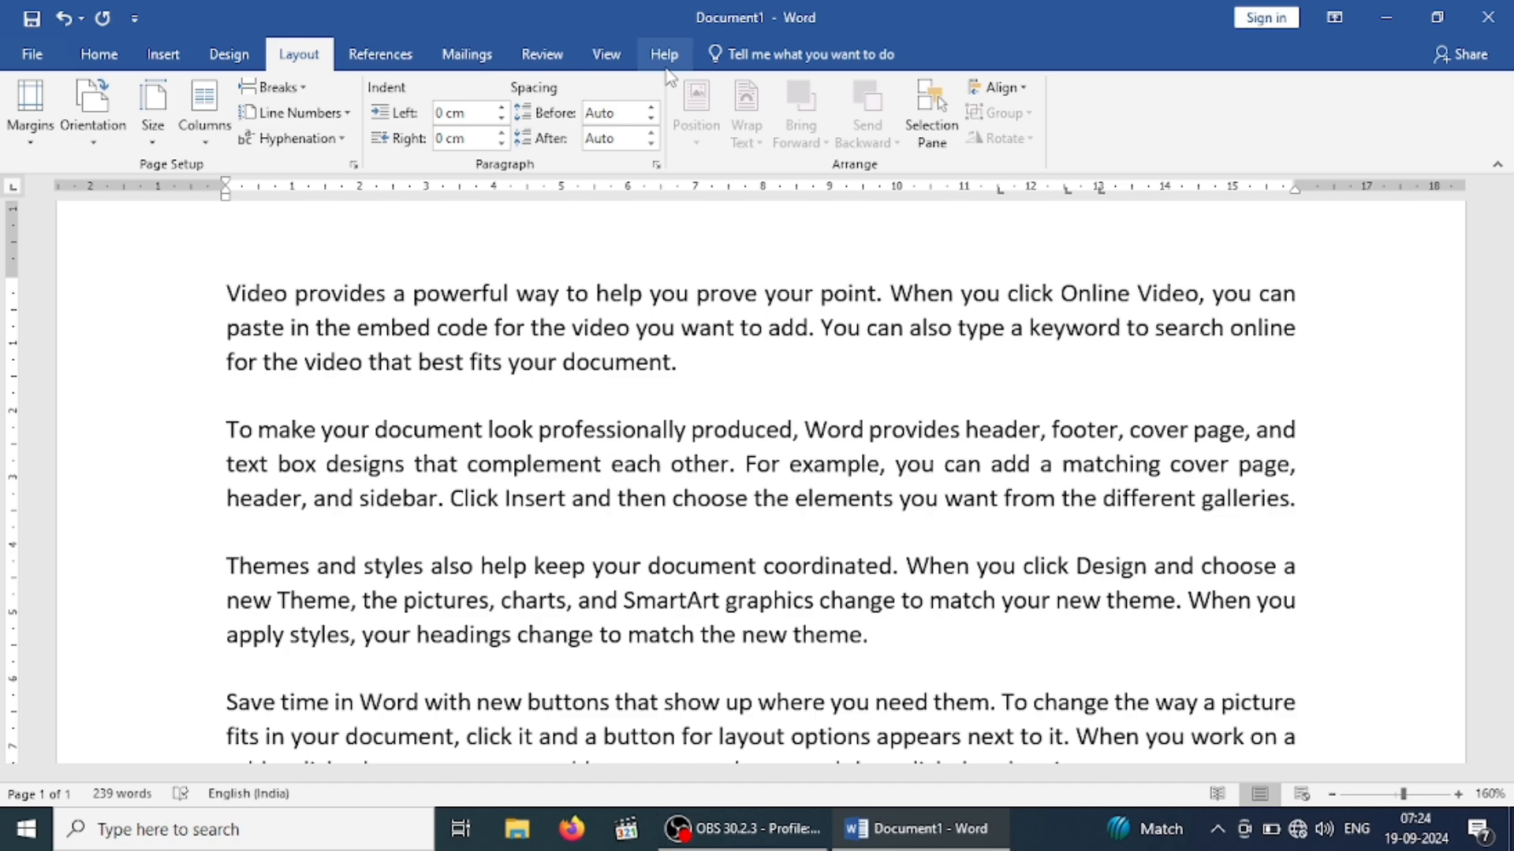
# Draw a rounded rectangle about 3.22 cm high and 4.27 cm wide over the first two paragraphs
pyautogui.click(163, 54)
pyautogui.click(214, 138)
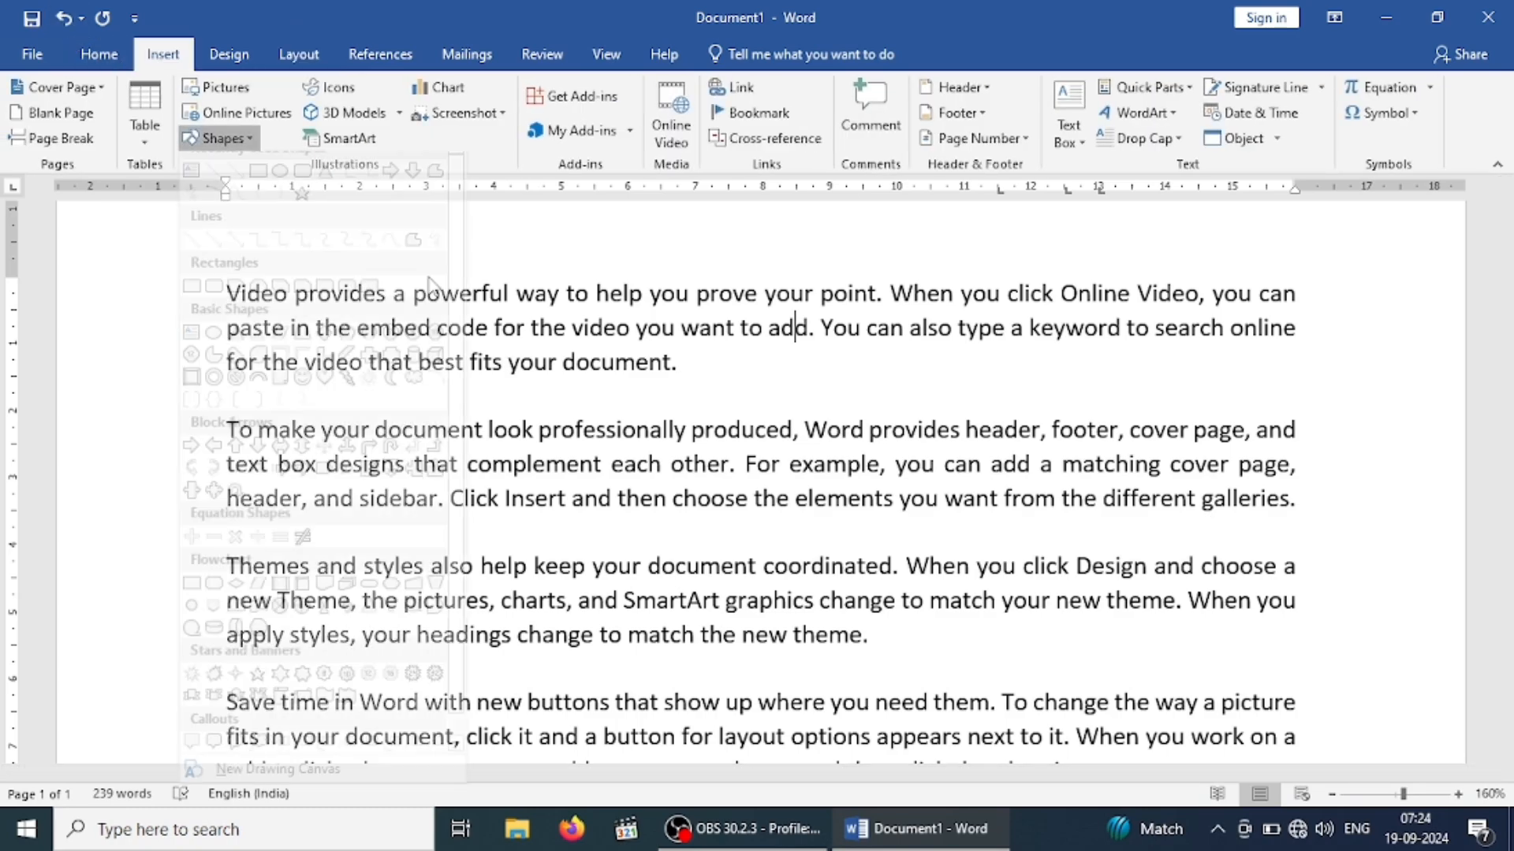
pyautogui.click(302, 210)
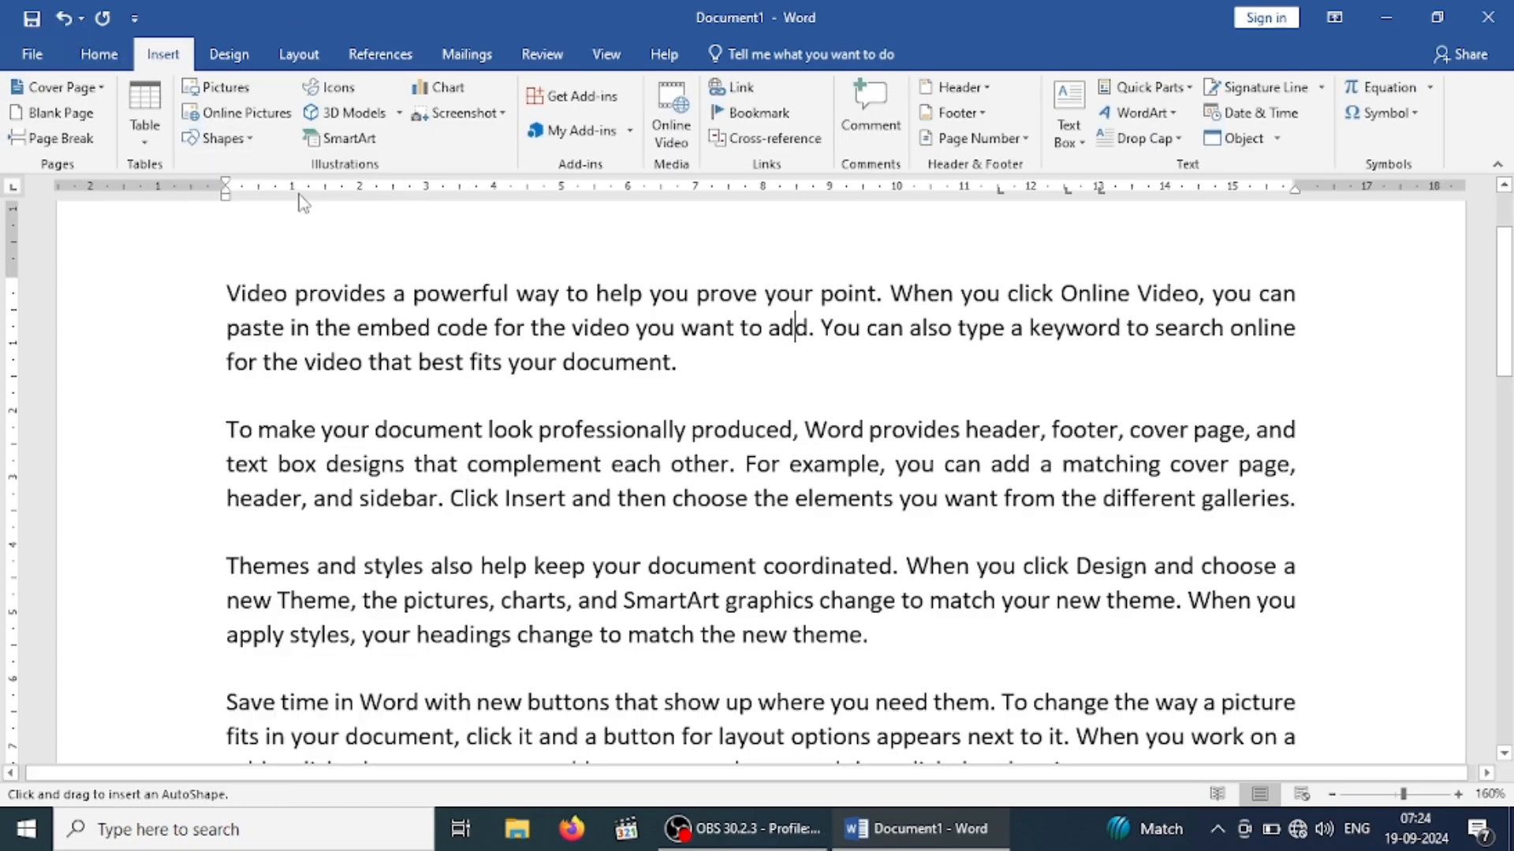
pyautogui.moveTo(375, 247)
pyautogui.mouseDown()
pyautogui.moveTo(513, 351)
pyautogui.moveTo(659, 394)
pyautogui.moveTo(678, 472)
pyautogui.moveTo(663, 464)
pyautogui.mouseUp()
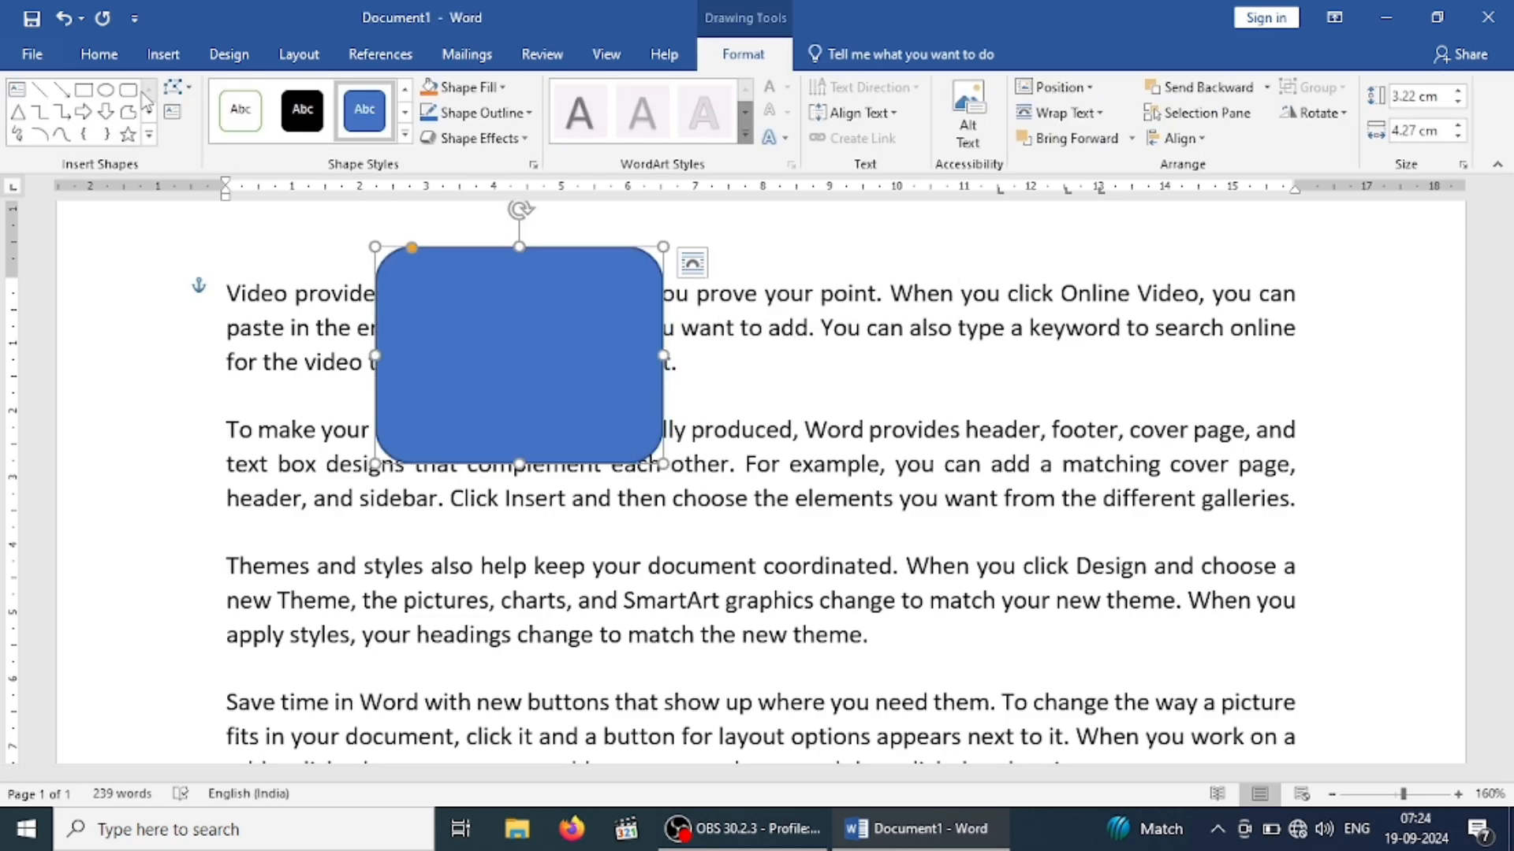
# Draw a circle about 2.66 cm high and 2.69 cm wide beside the rounded rectangle and deselect the shapes
pyautogui.click(106, 89)
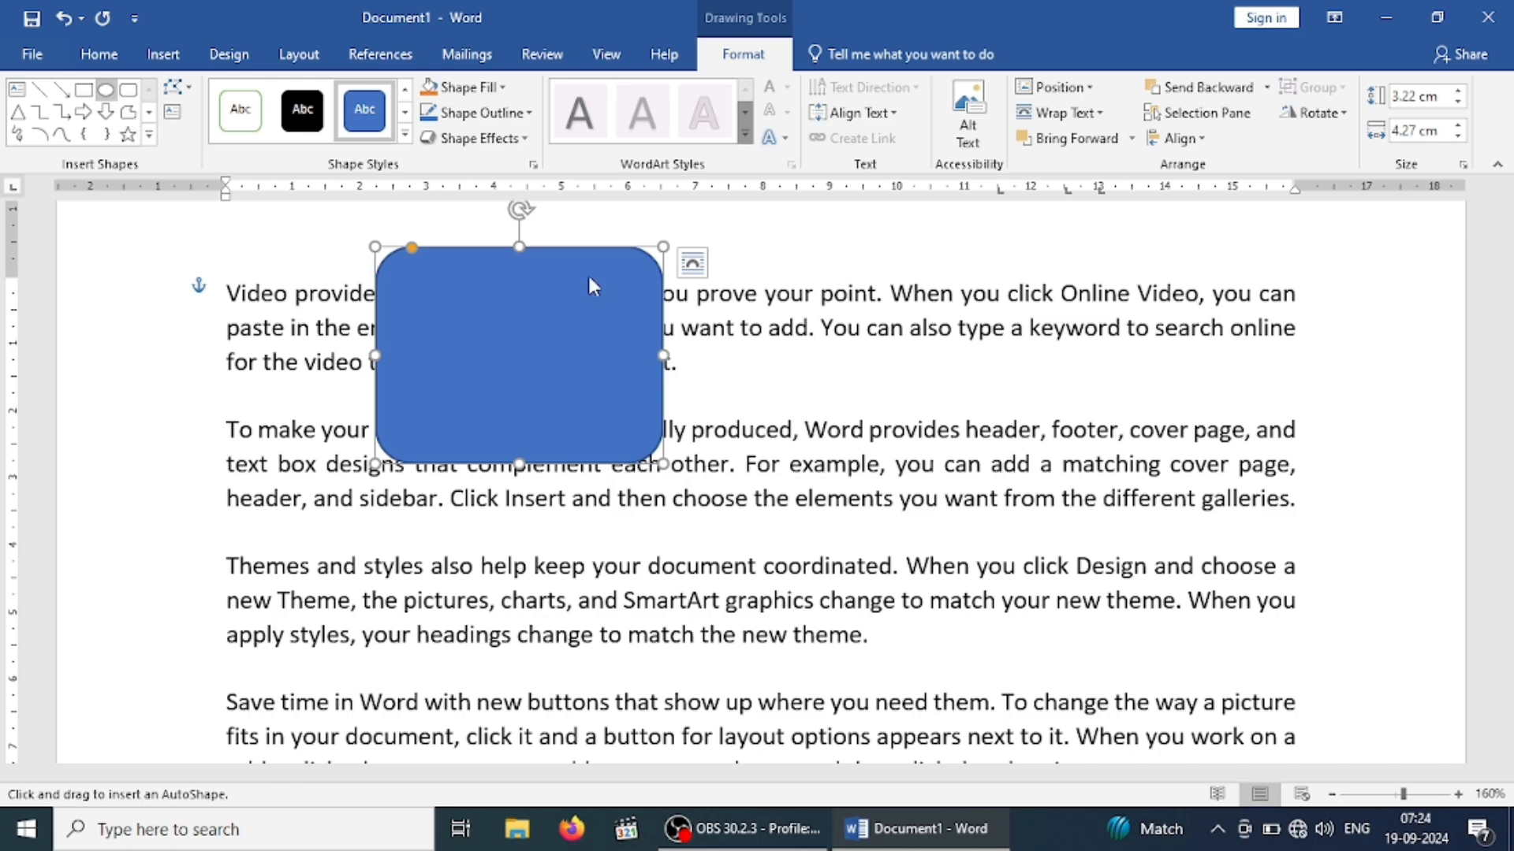
pyautogui.moveTo(759, 285); pyautogui.dragTo(941, 464)
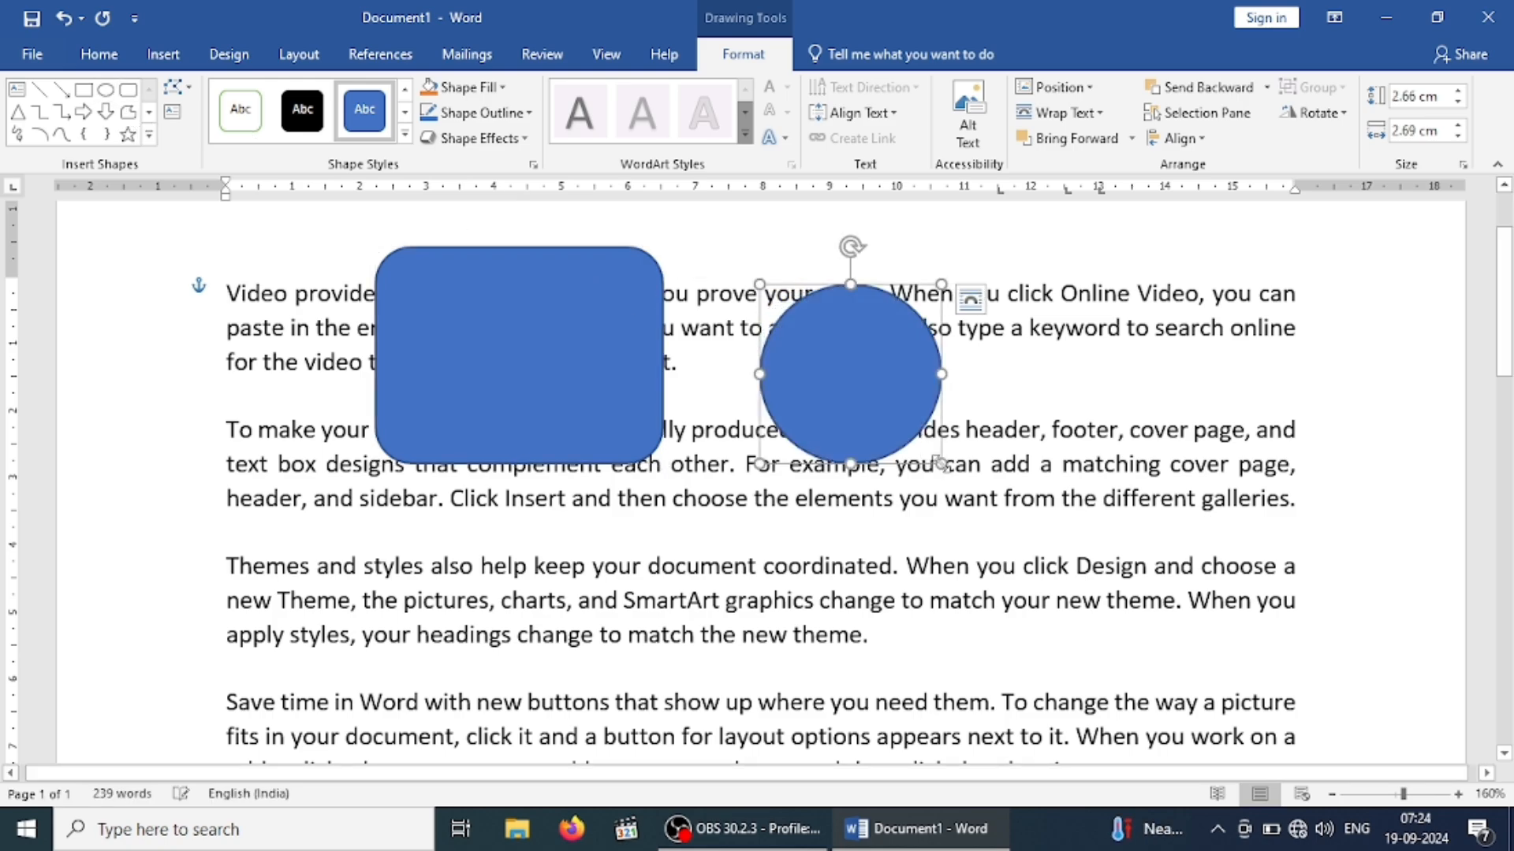
pyautogui.click(470, 319)
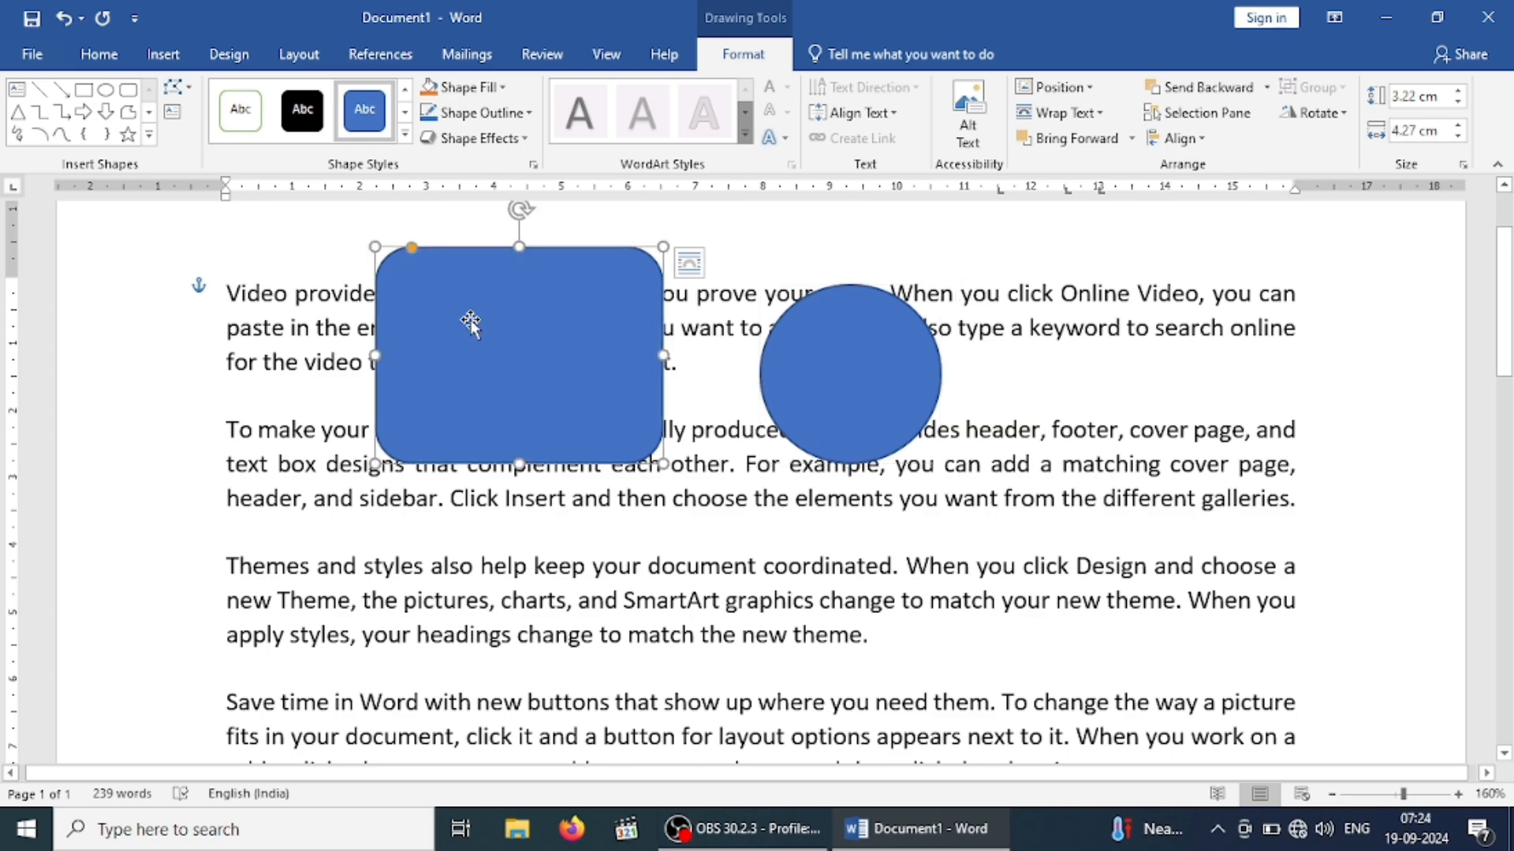
pyautogui.click(282, 434)
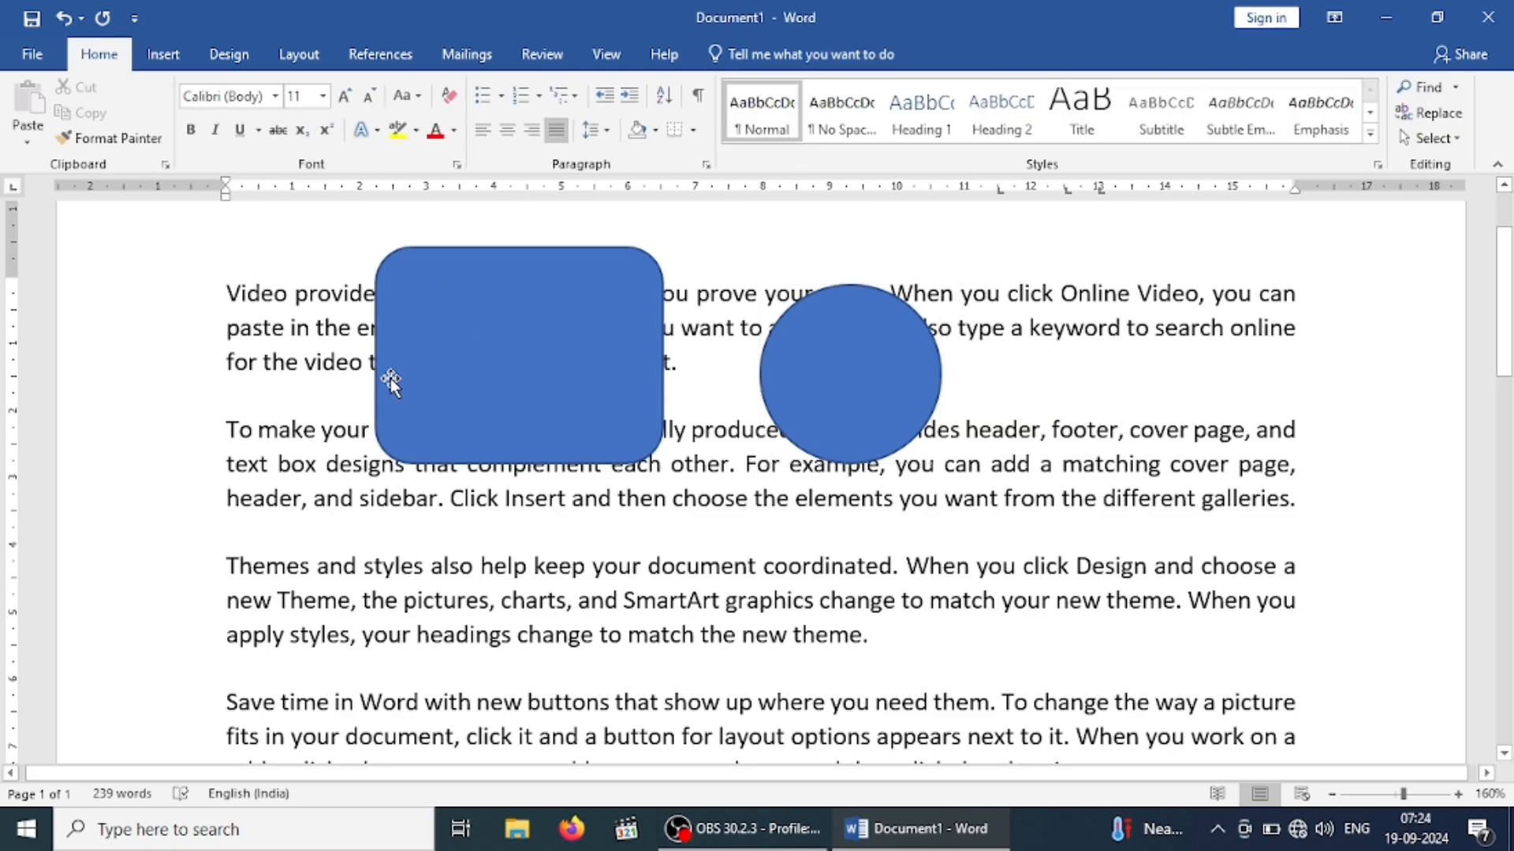
# Position the rounded rectangle in the top left of the page with square text wrapping
pyautogui.click(319, 55)
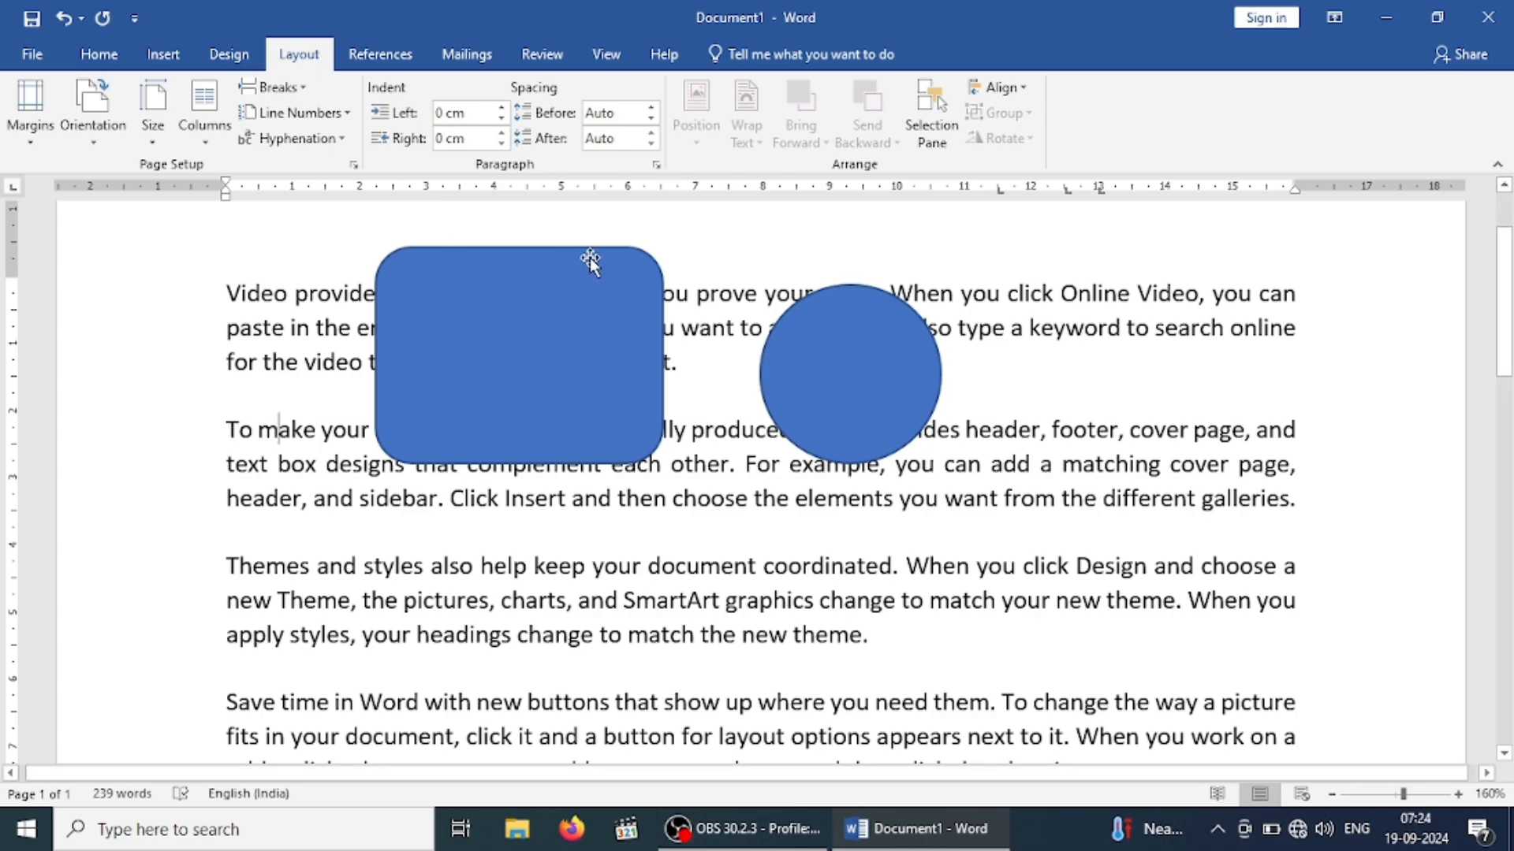
pyautogui.click(579, 282)
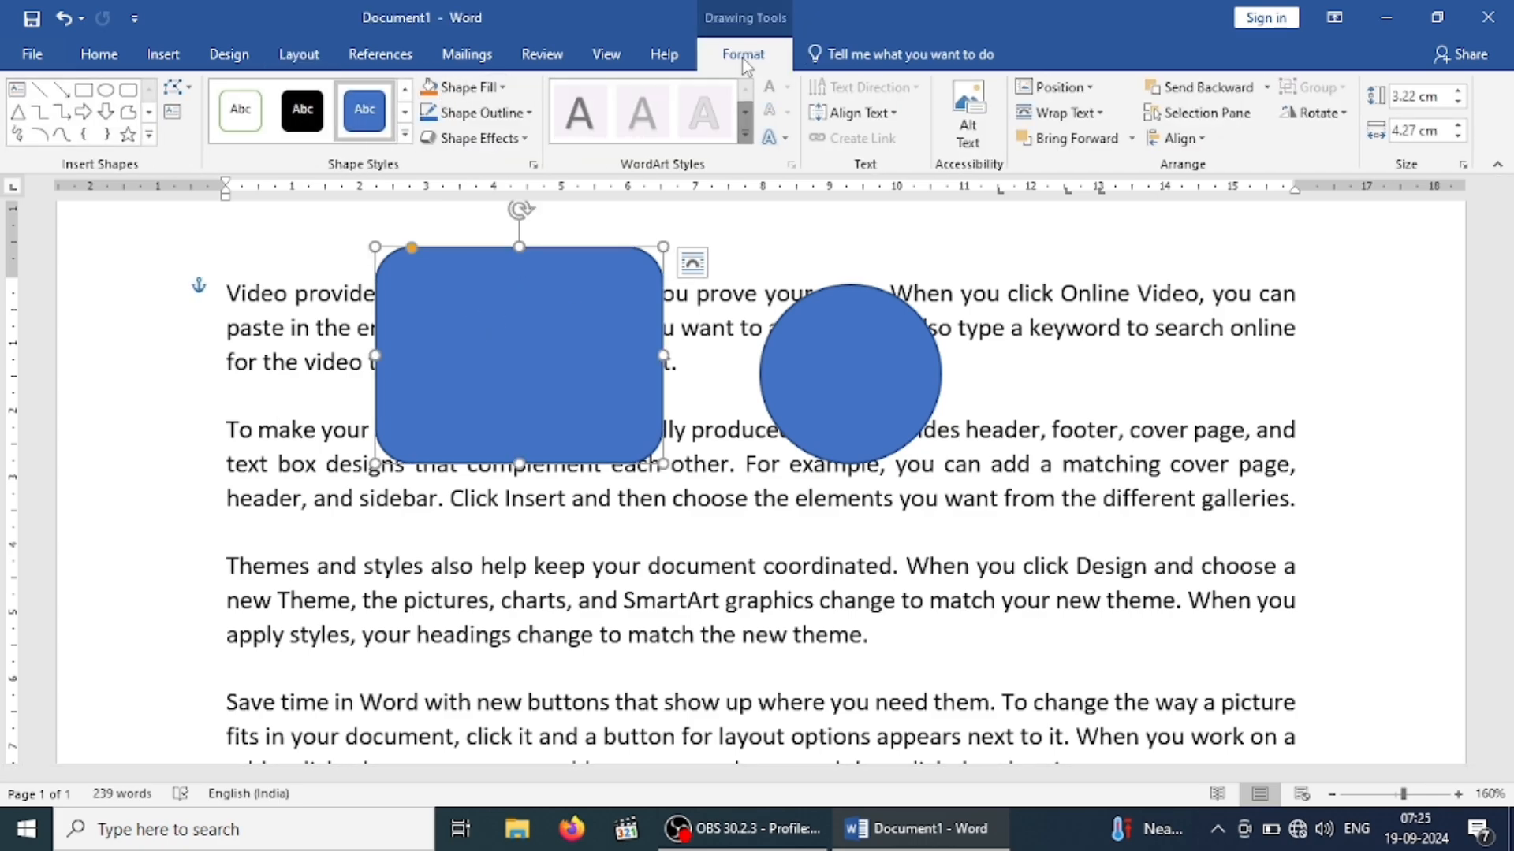
pyautogui.click(298, 55)
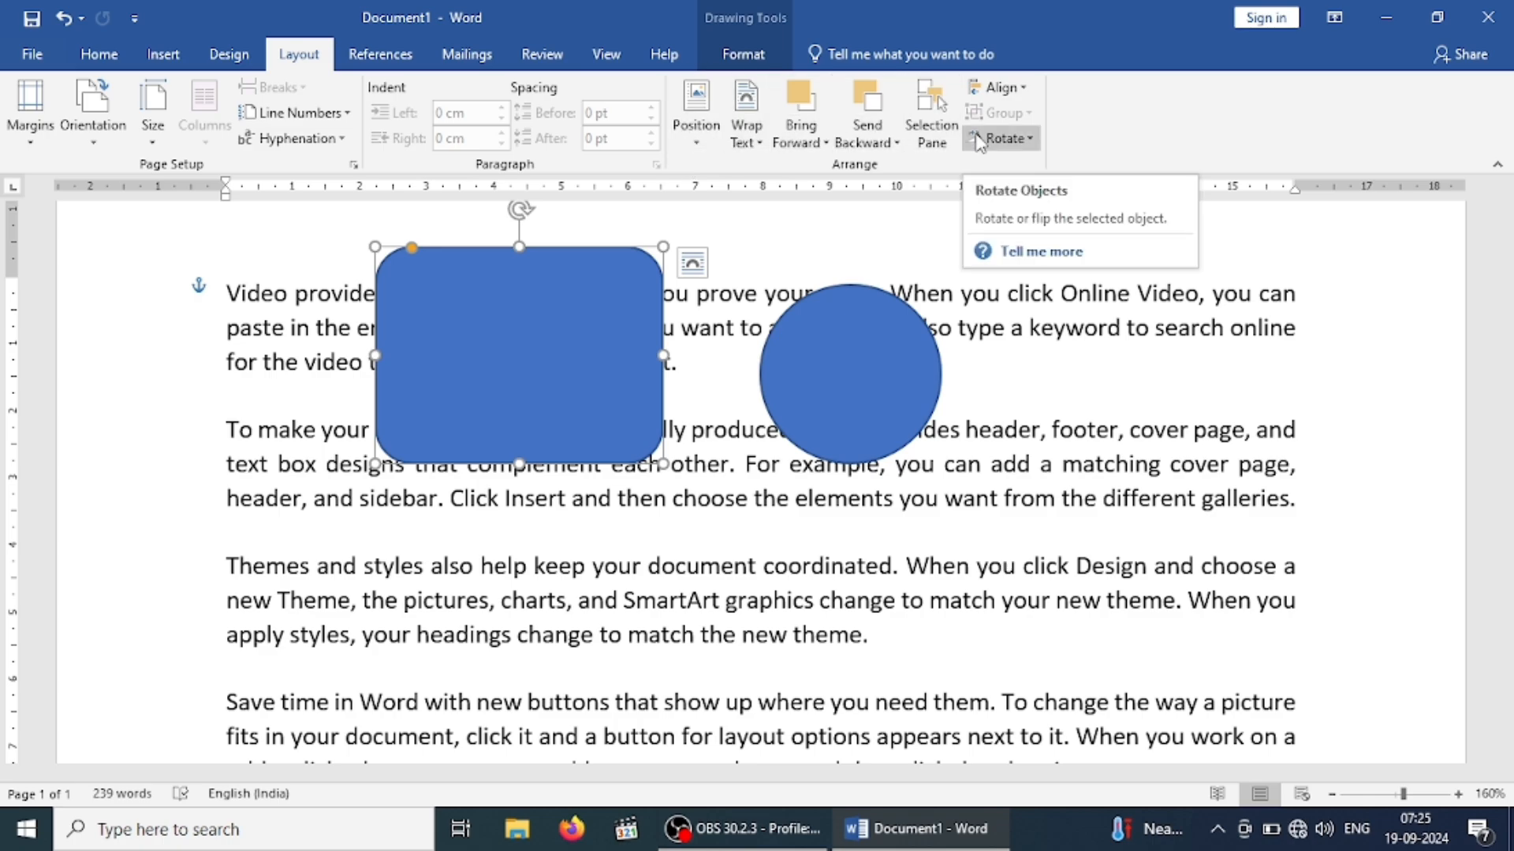
pyautogui.click(709, 139)
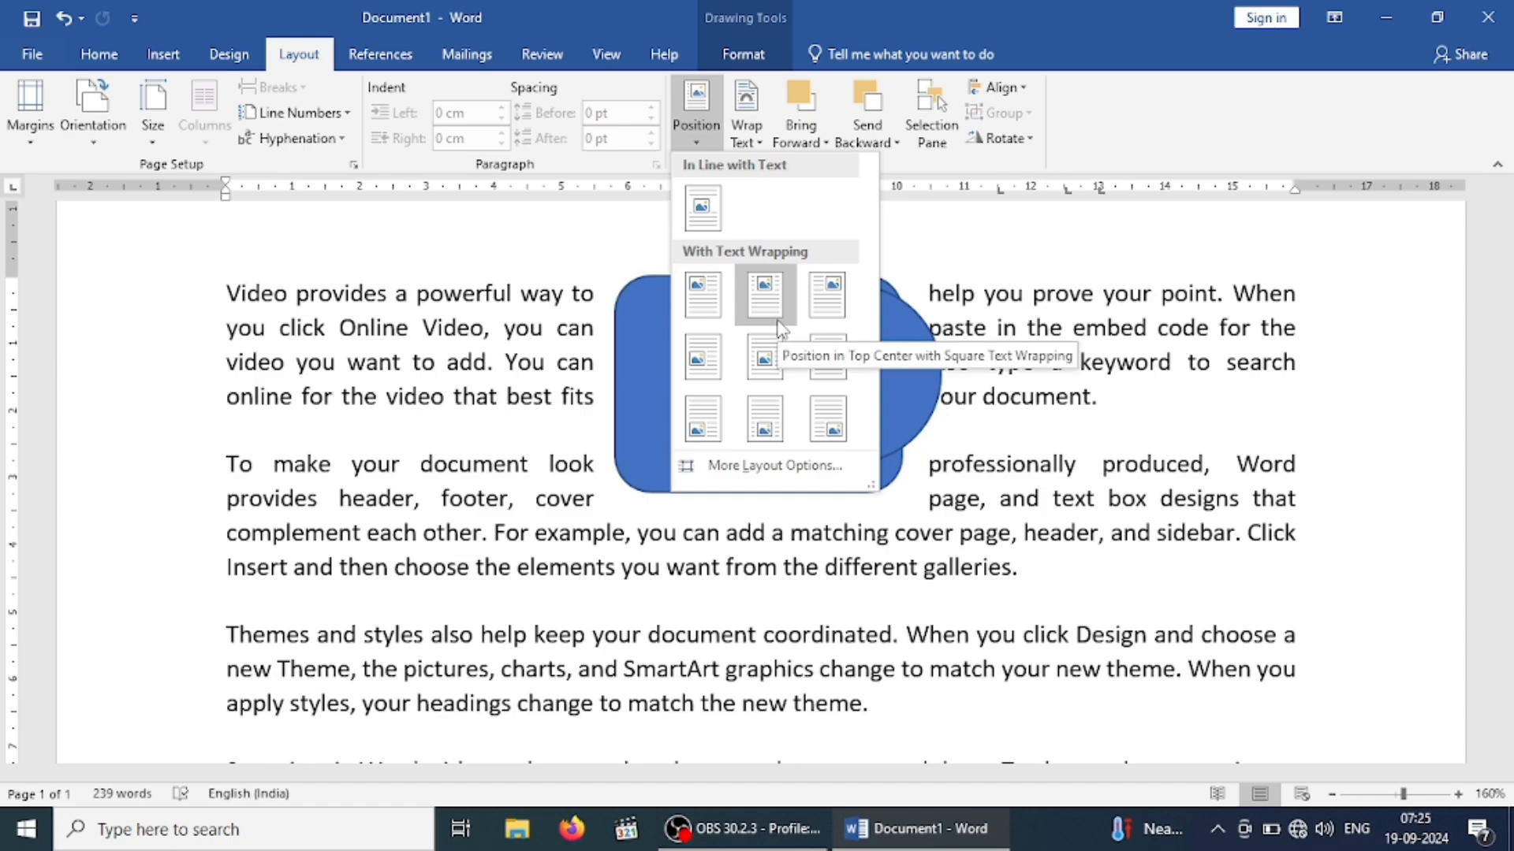
pyautogui.click(704, 309)
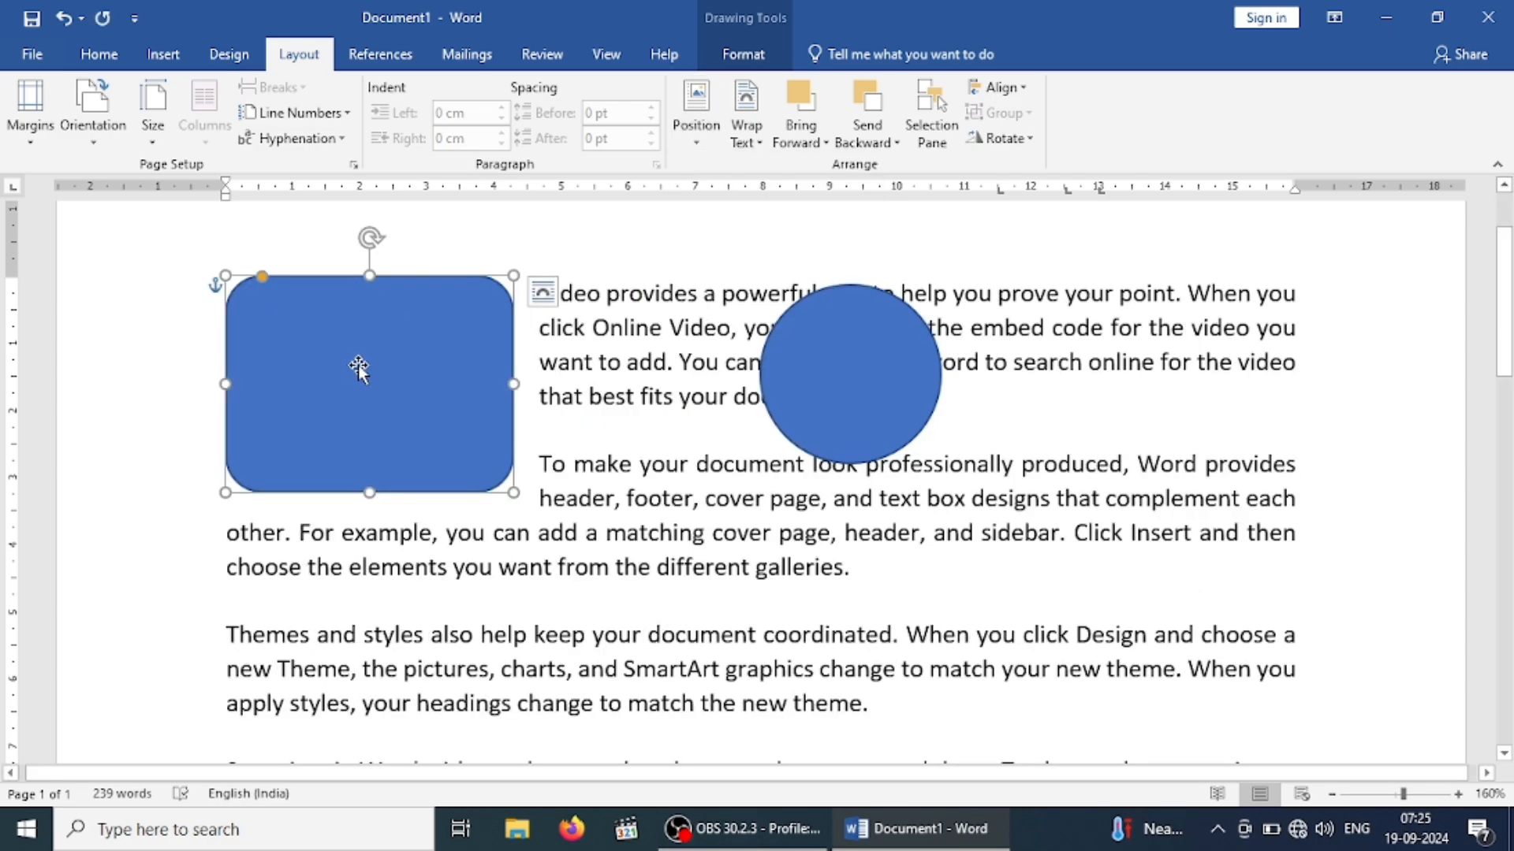
# Move the circle so it overlaps the lower part of the rounded rectangle, and deselect it
pyautogui.click(761, 142)
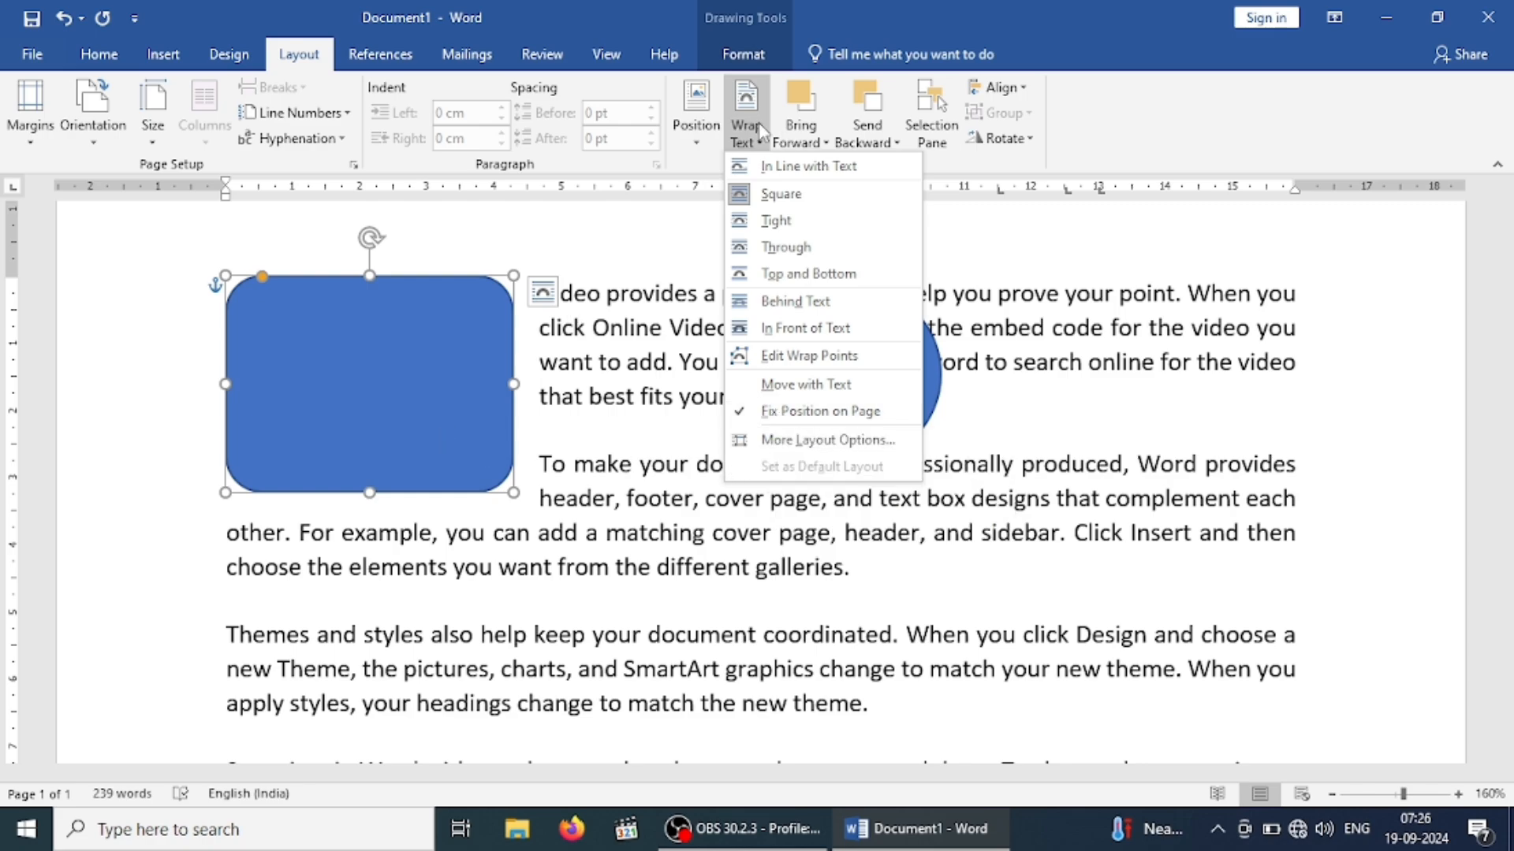
pyautogui.click(789, 316)
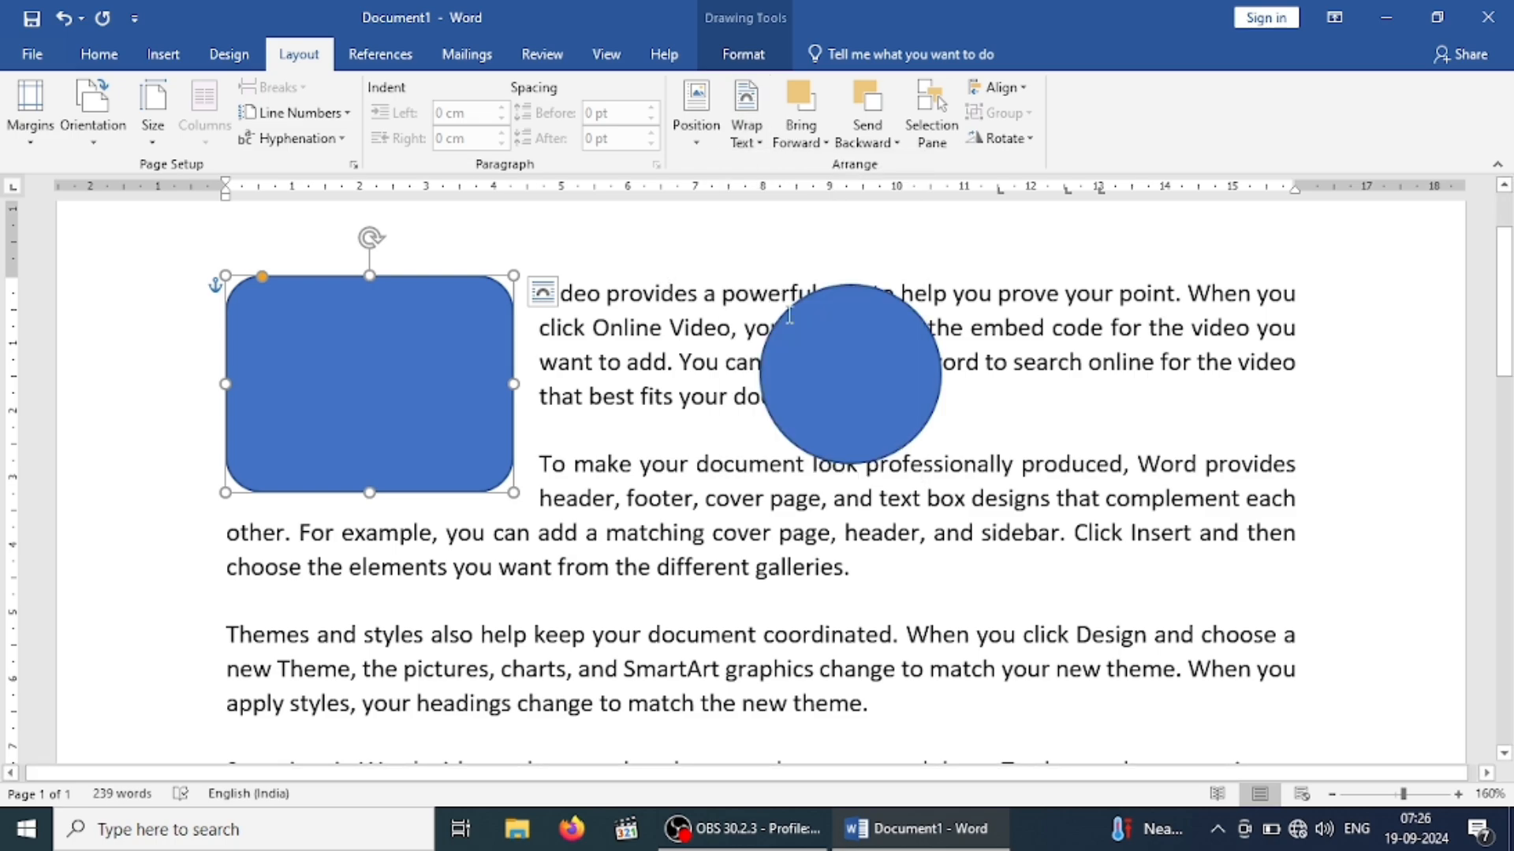
pyautogui.moveTo(807, 315)
pyautogui.mouseDown()
pyautogui.moveTo(525, 307)
pyautogui.moveTo(338, 323)
pyautogui.moveTo(347, 353)
pyautogui.moveTo(322, 413)
pyautogui.mouseUp()
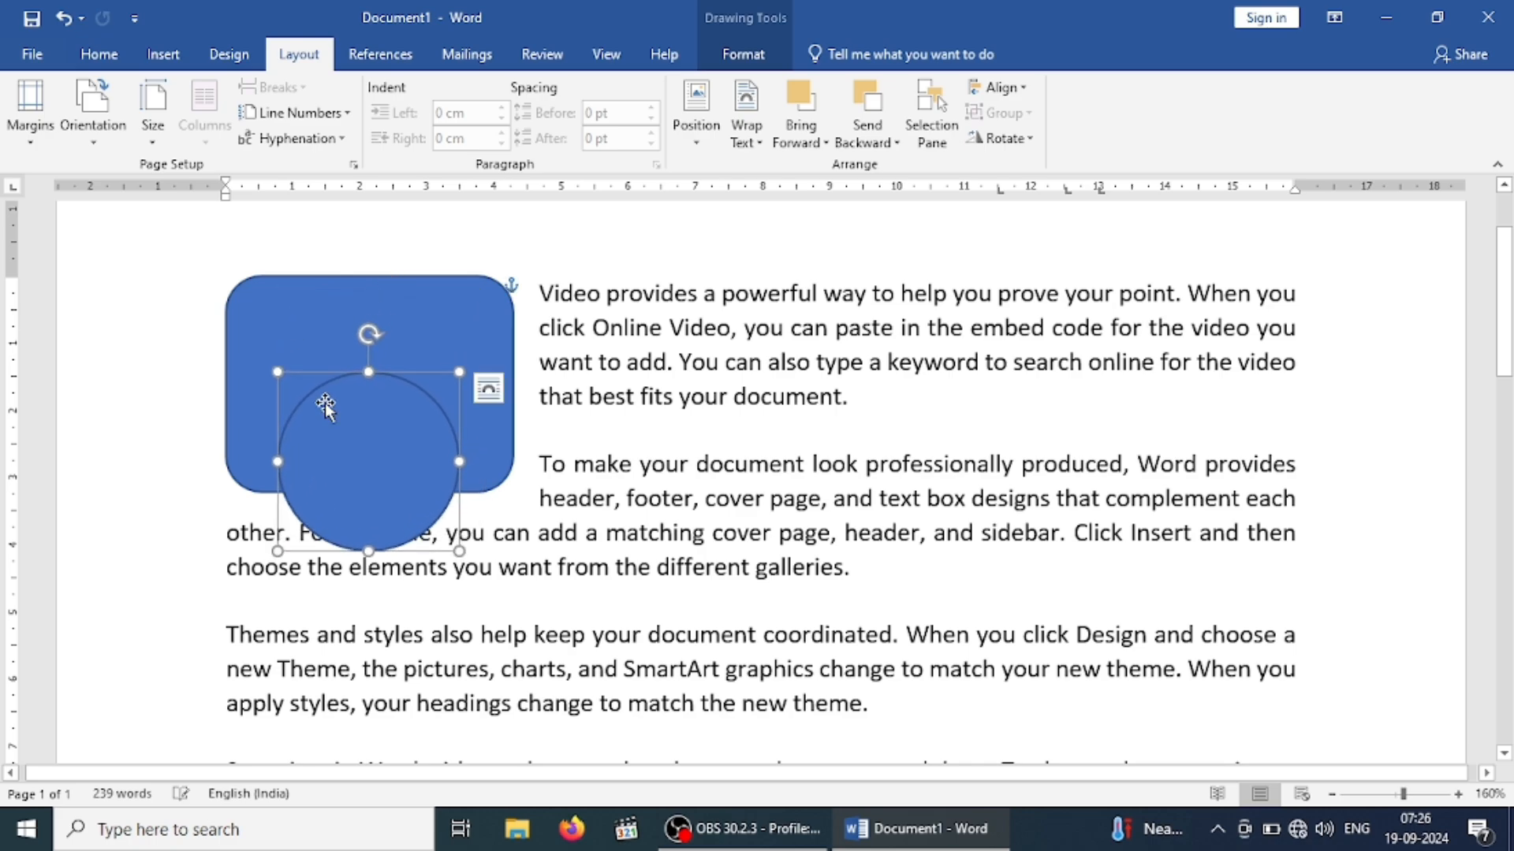
pyautogui.click(606, 398)
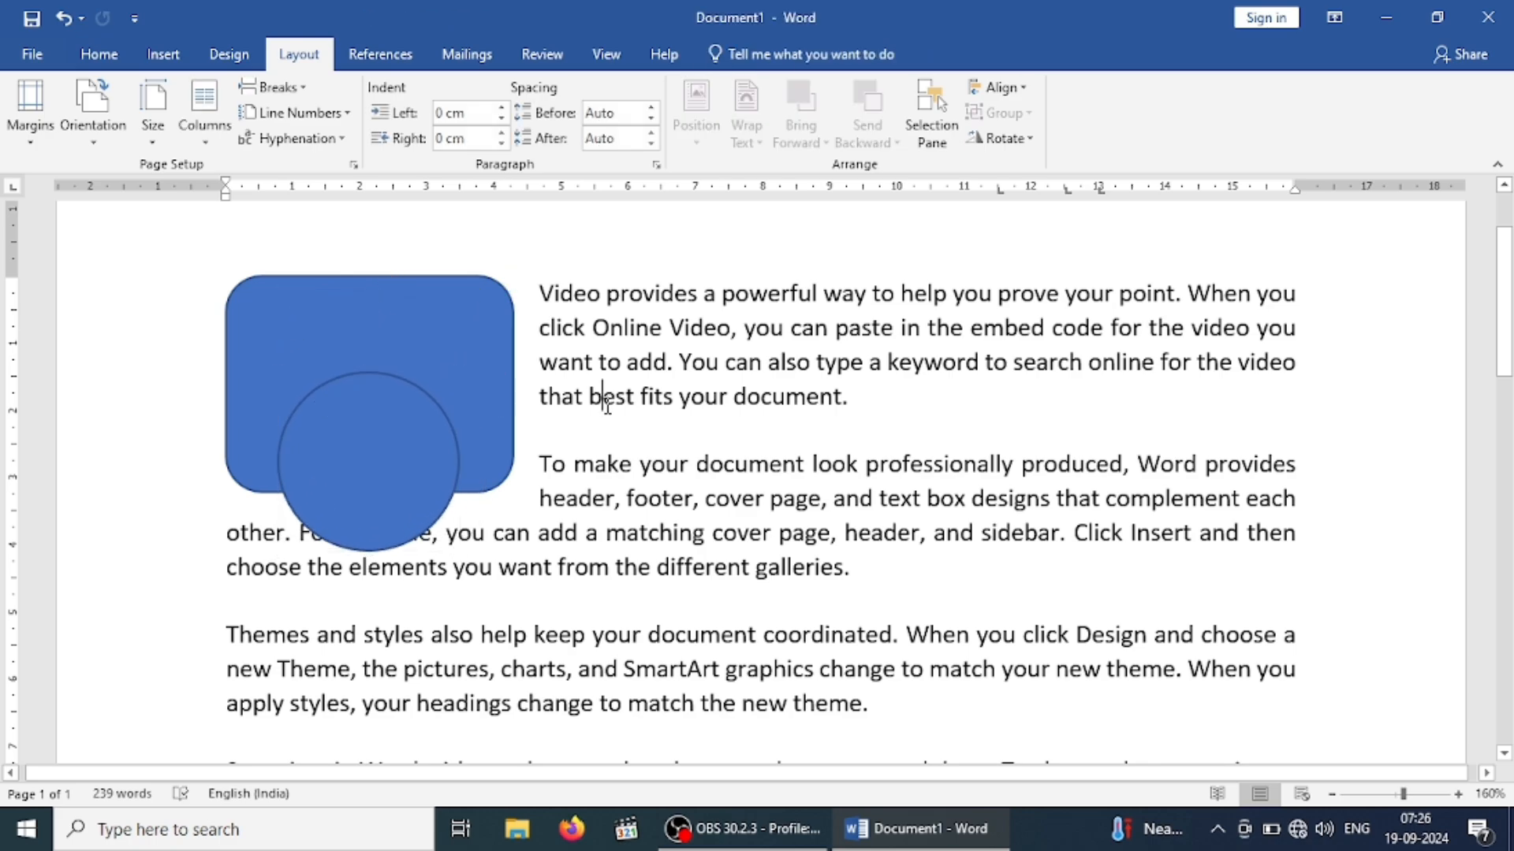
# Send the circle backward so it sits behind the rounded rectangle, and deselect it
pyautogui.click(350, 443)
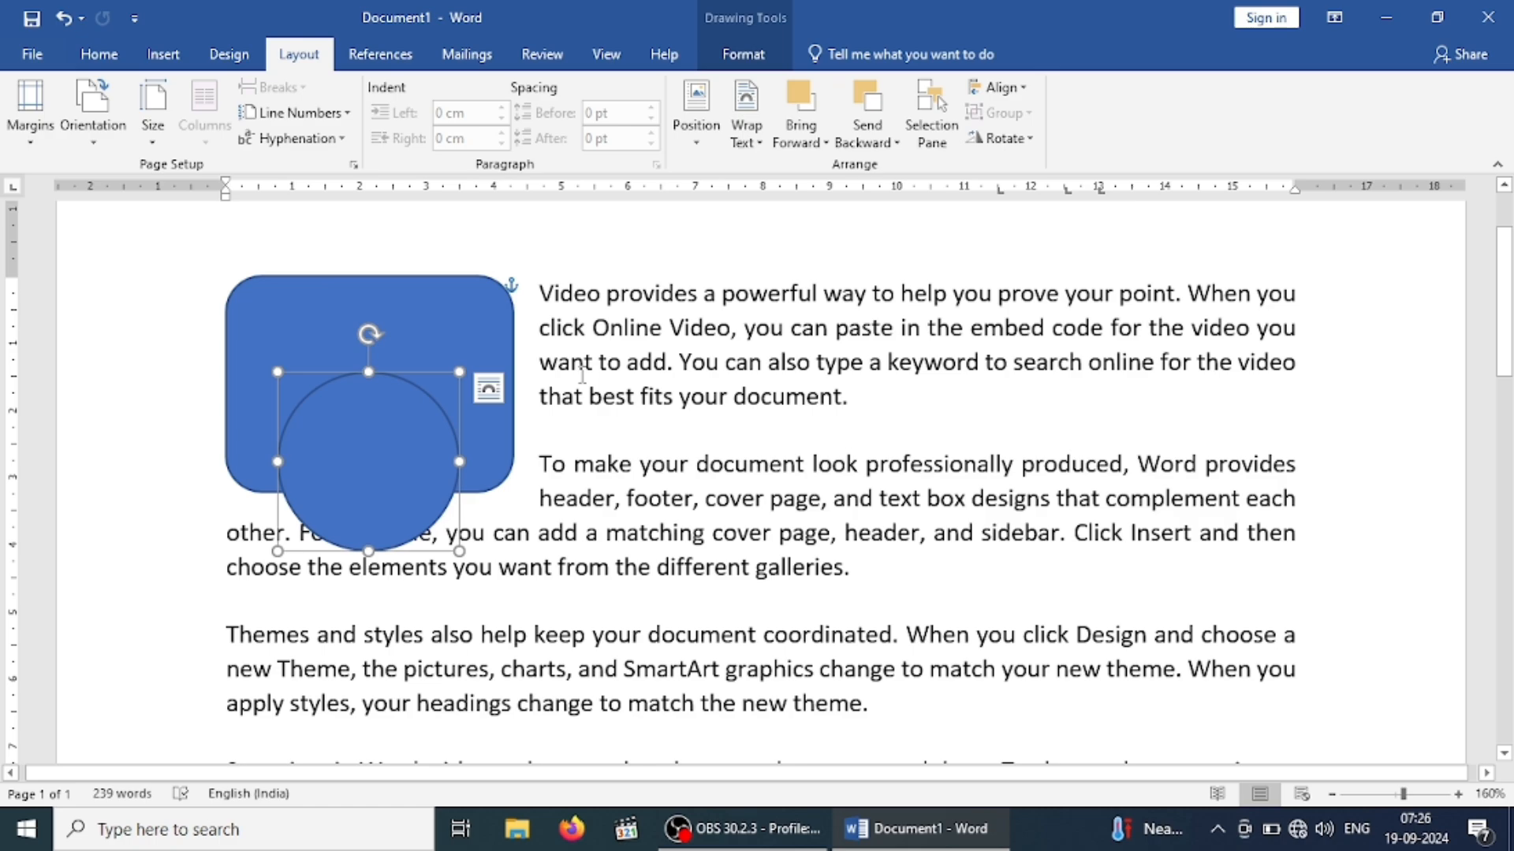
pyautogui.click(870, 117)
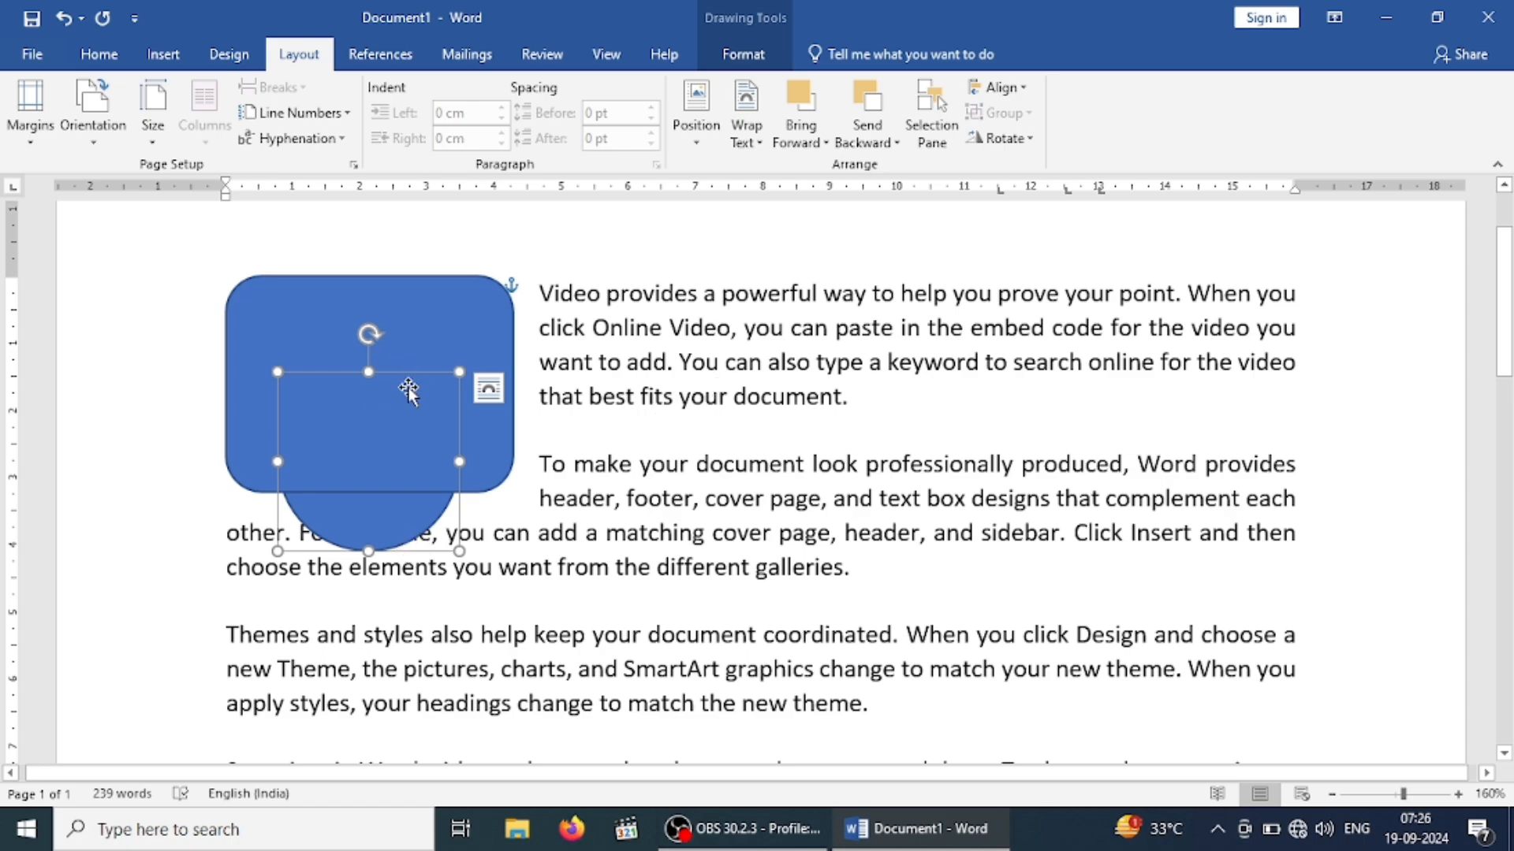
pyautogui.click(606, 499)
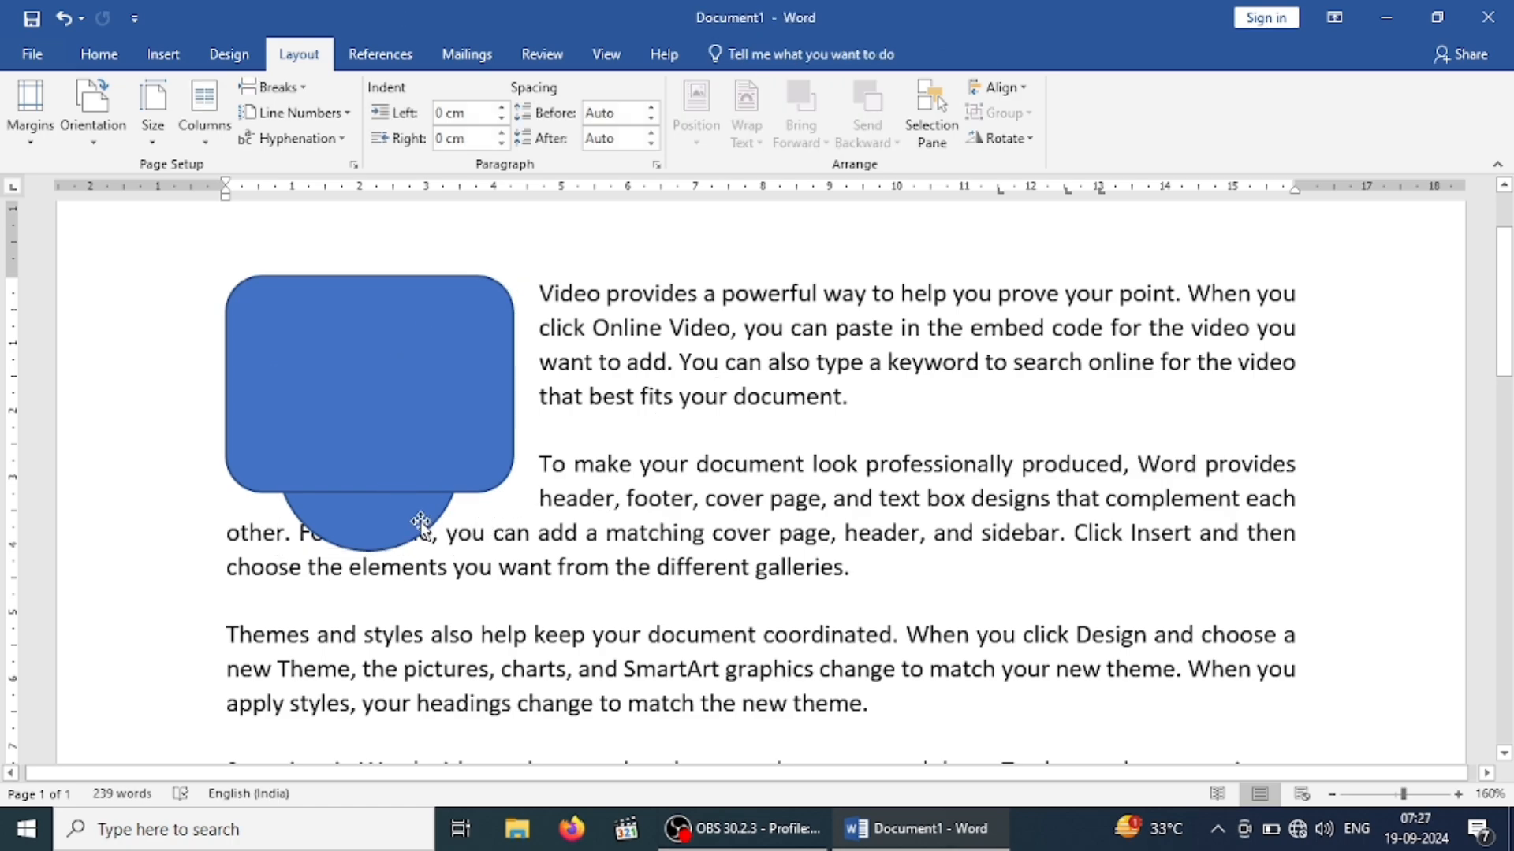
# Bring the circle forward in front of the rounded rectangle
pyautogui.click(399, 522)
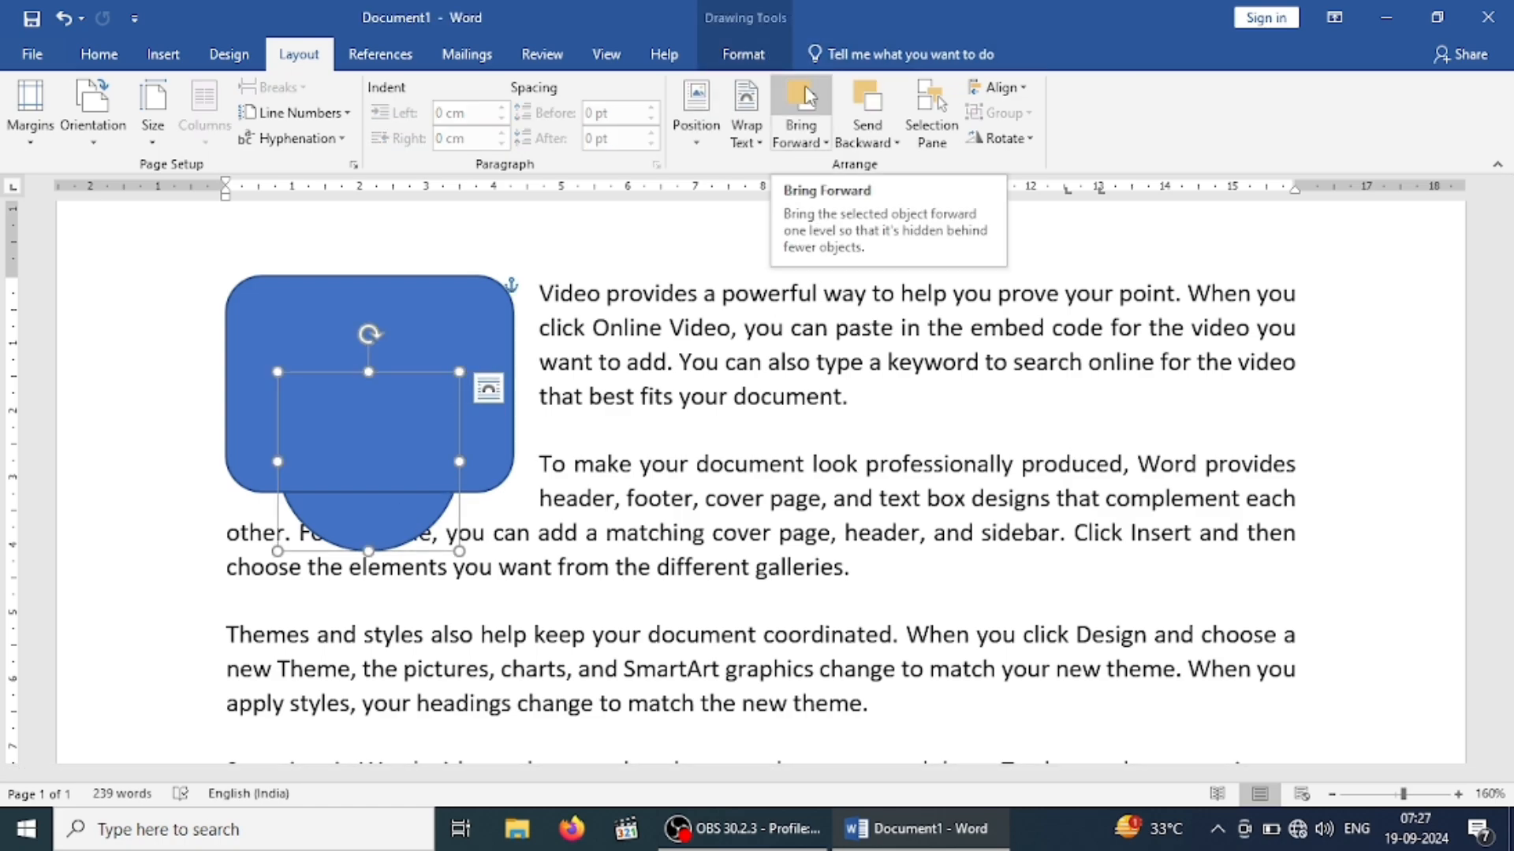
pyautogui.click(808, 98)
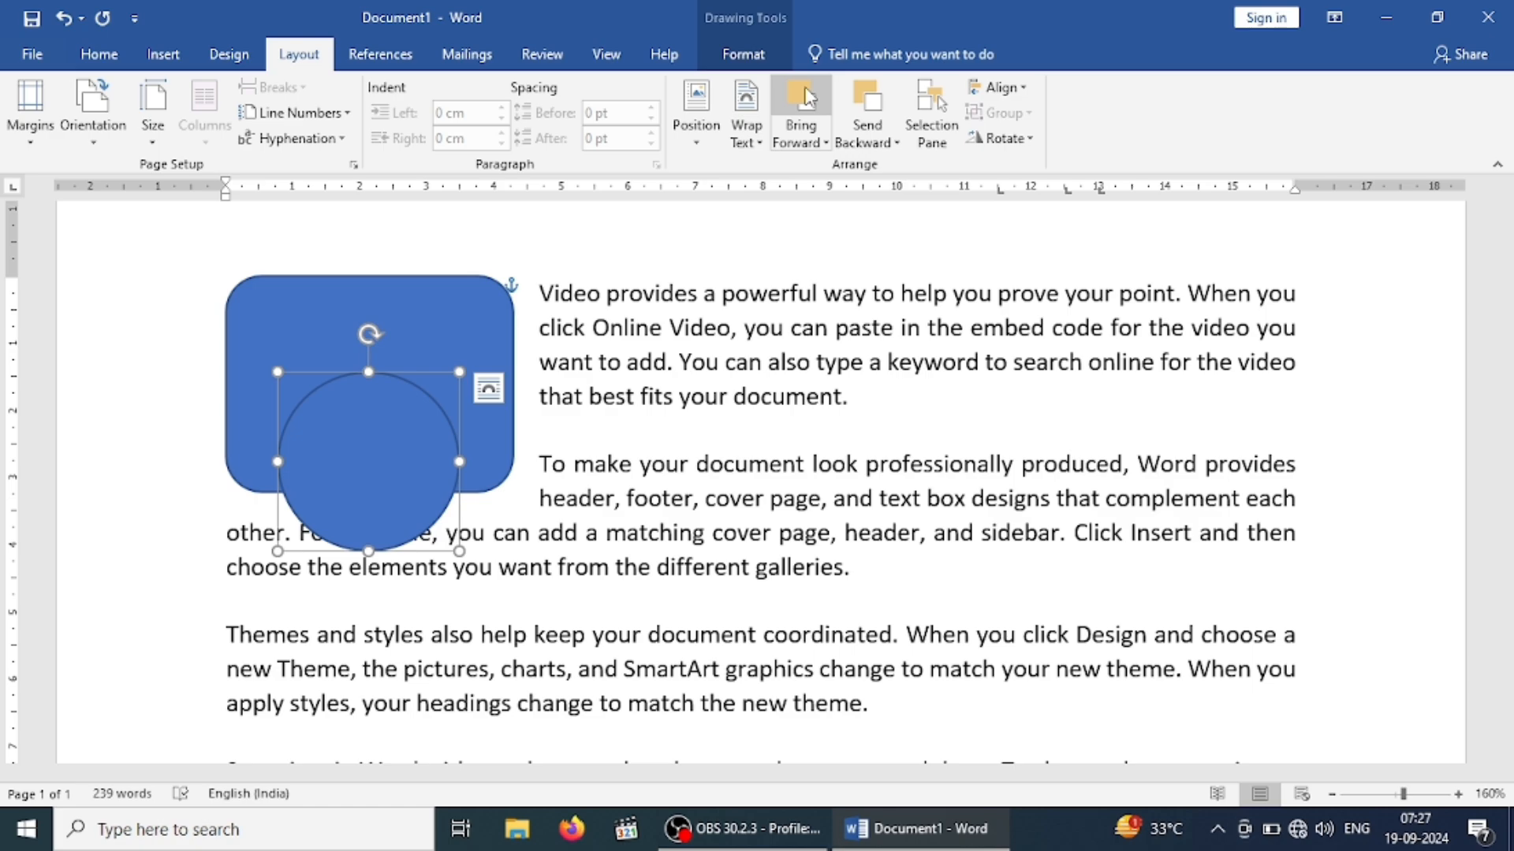
# Open the Selection pane, hide all shapes in the document, and show them all again
pyautogui.click(929, 110)
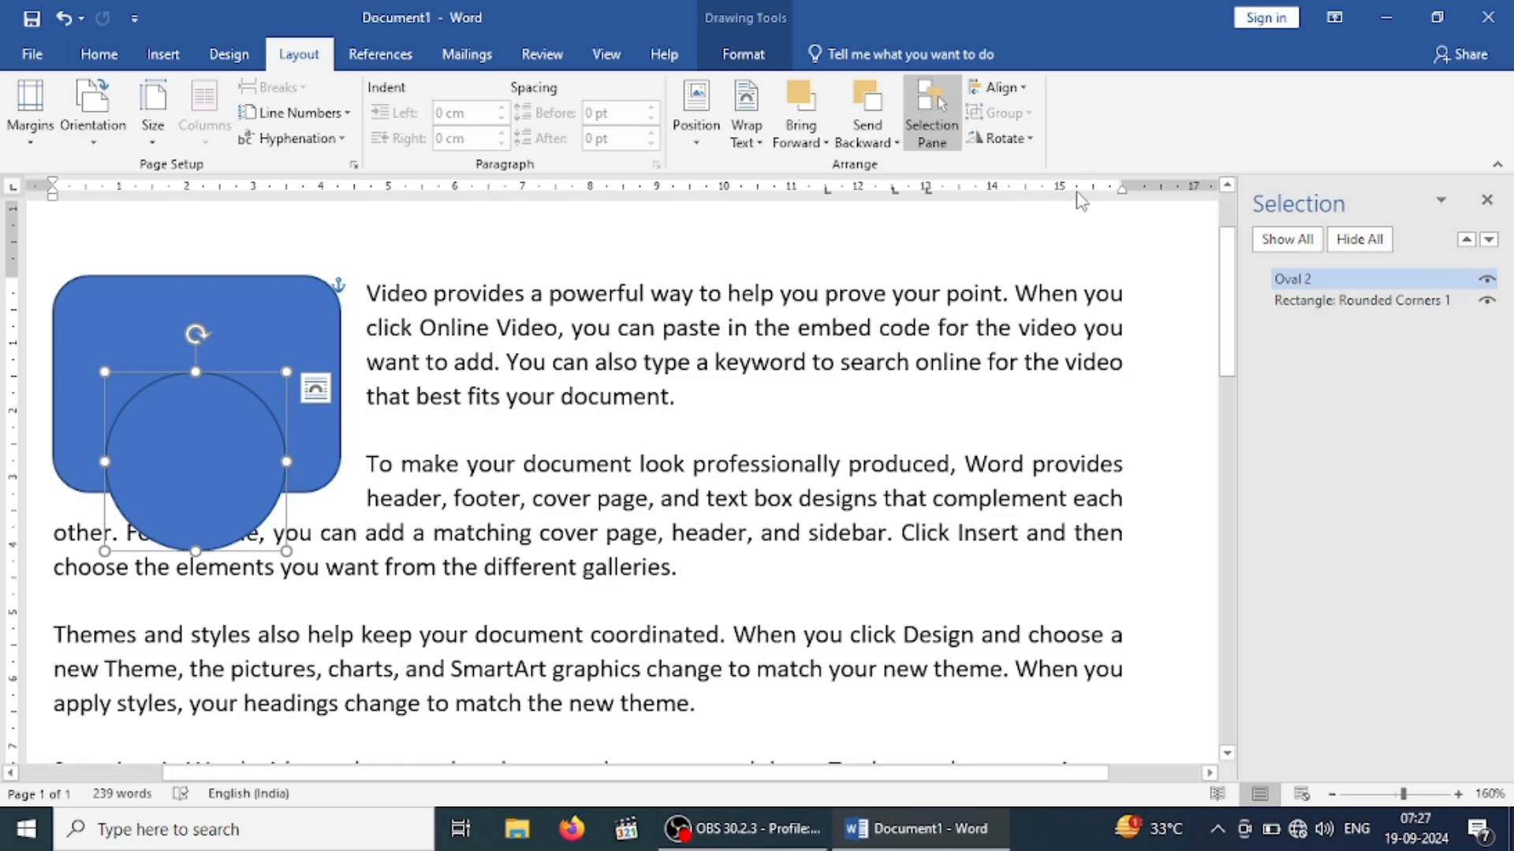
pyautogui.click(1350, 246)
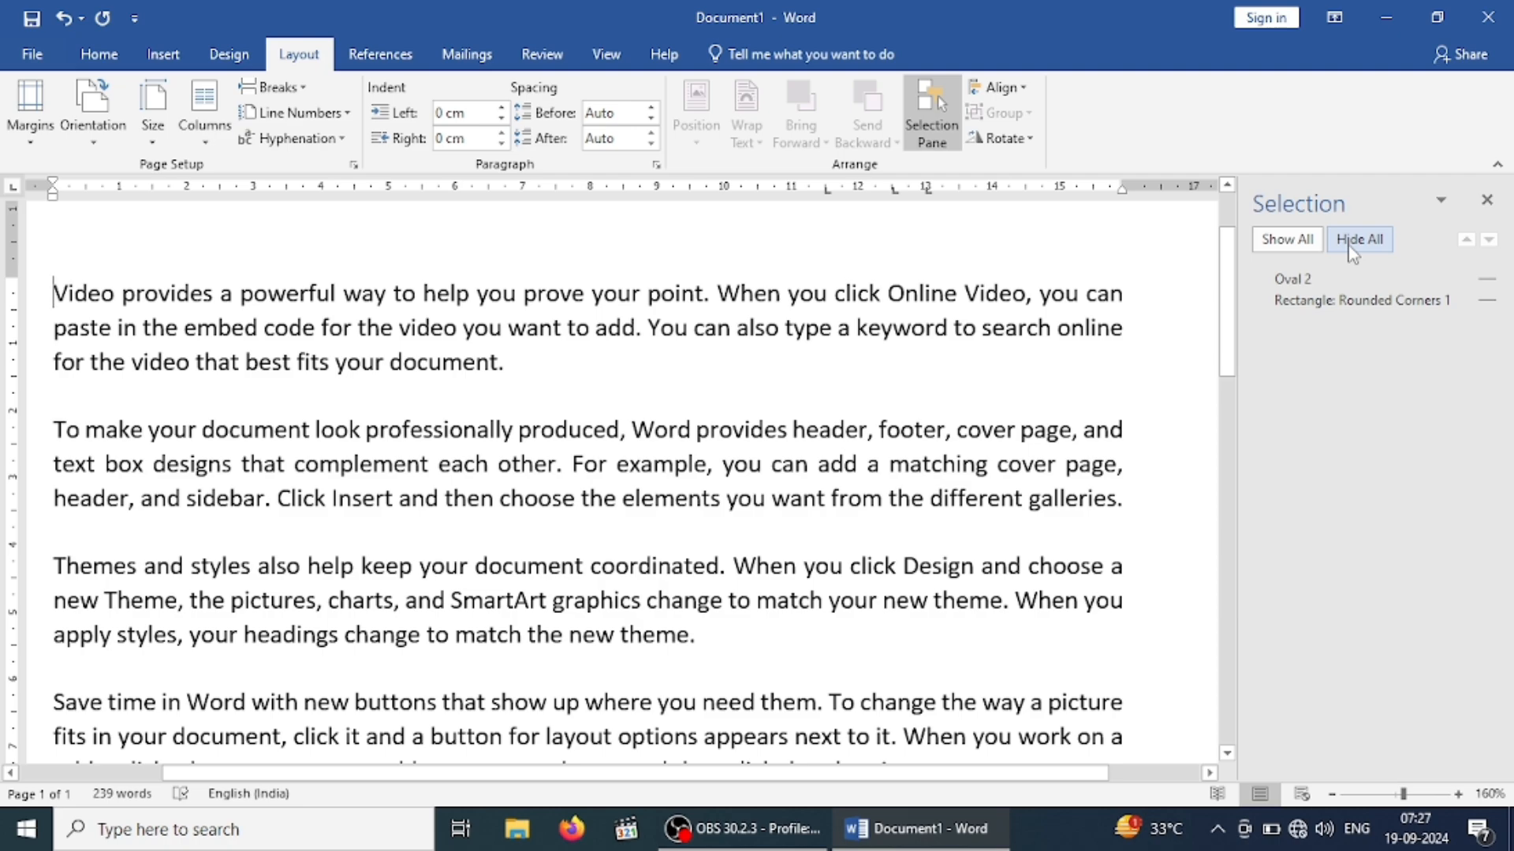
pyautogui.click(1296, 244)
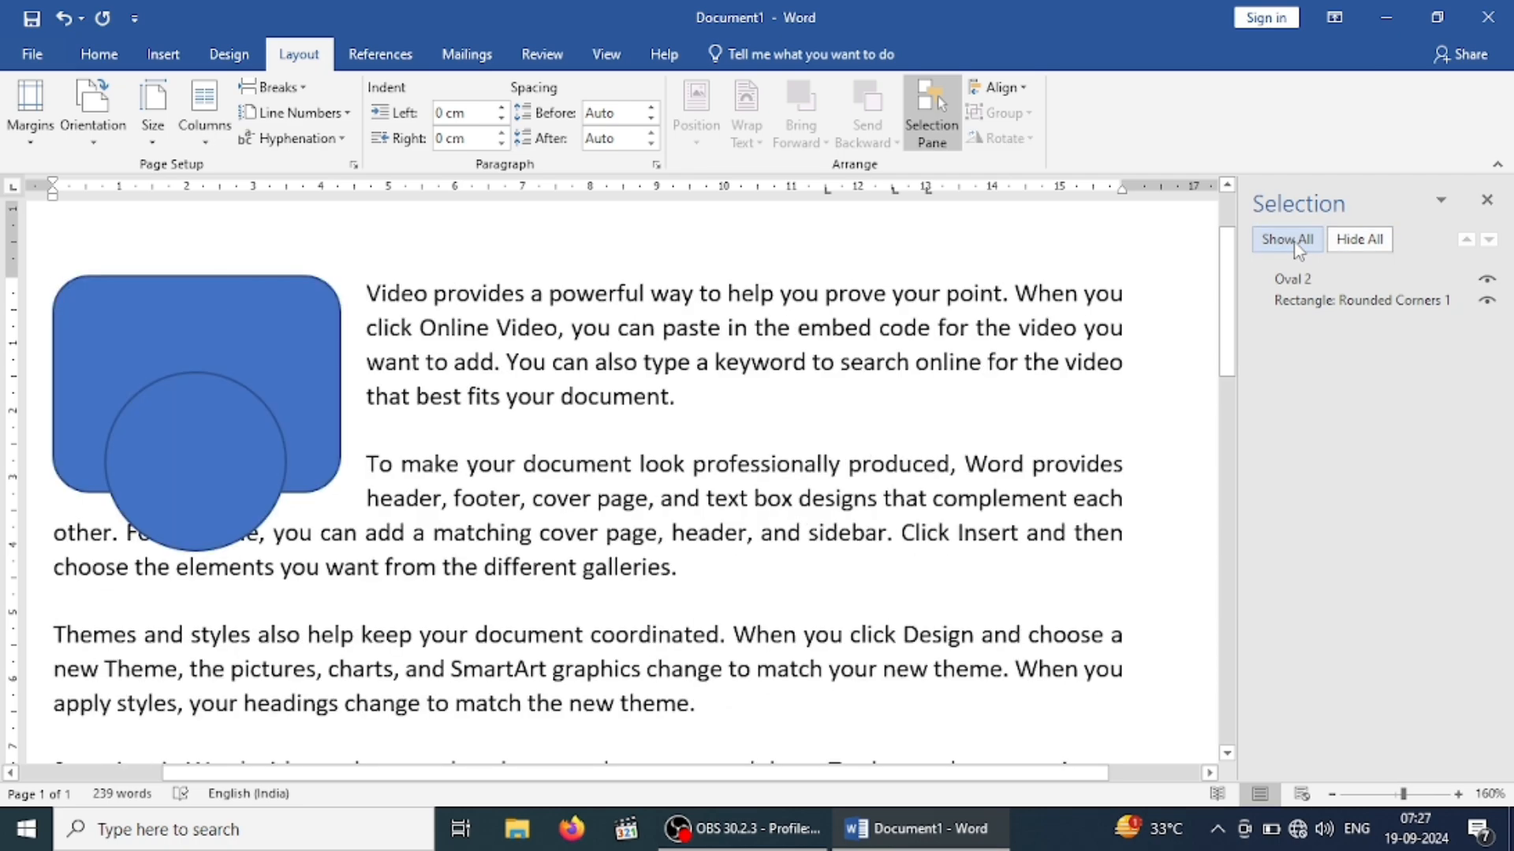
# Select each shape by its name, toggle the oval's visibility off and back on, and close the Selection pane
pyautogui.click(1322, 305)
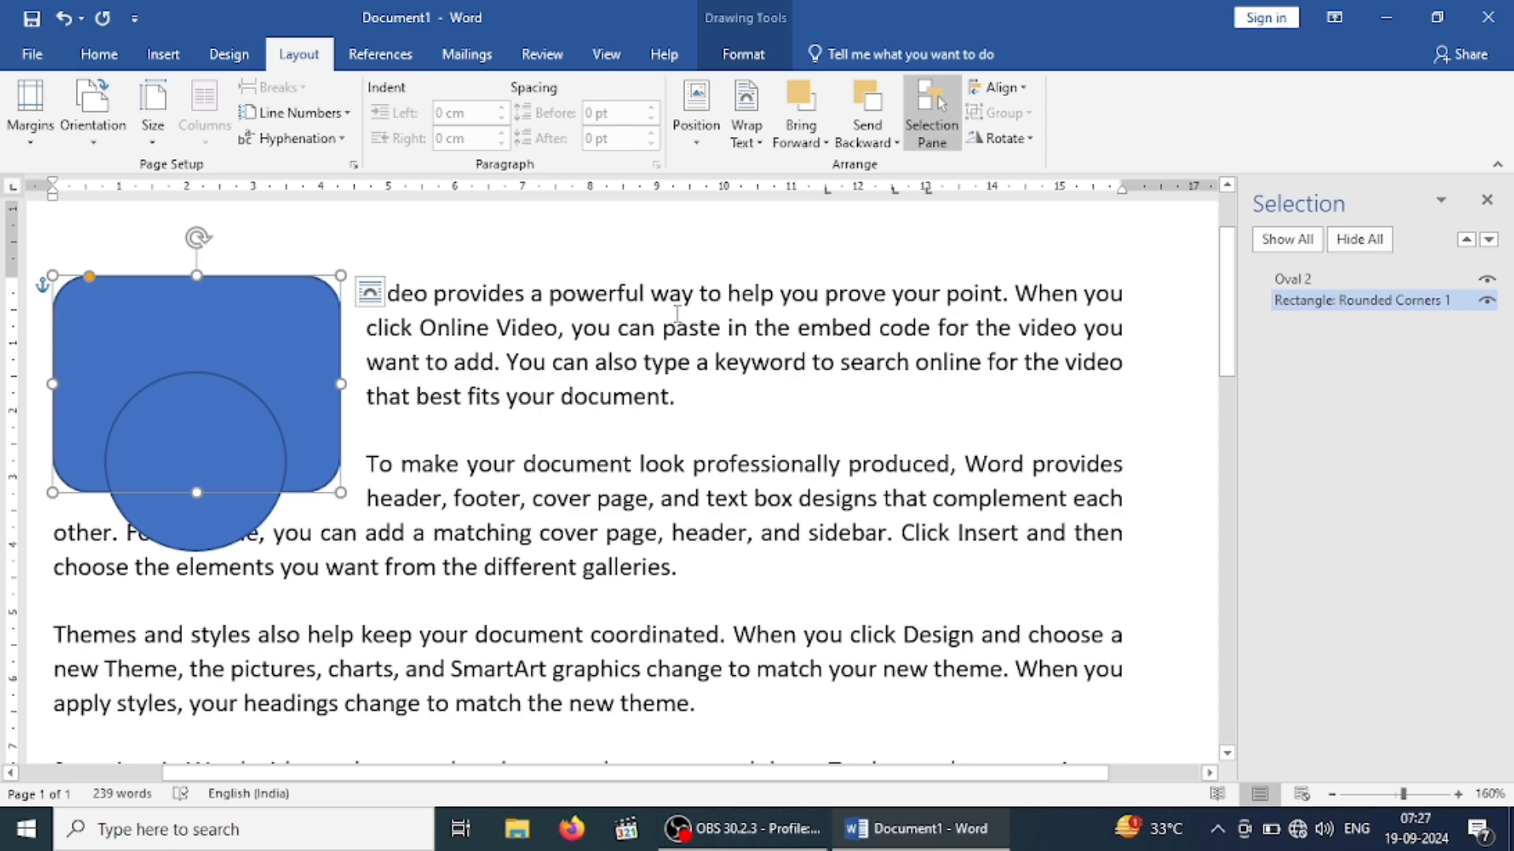
pyautogui.click(1371, 281)
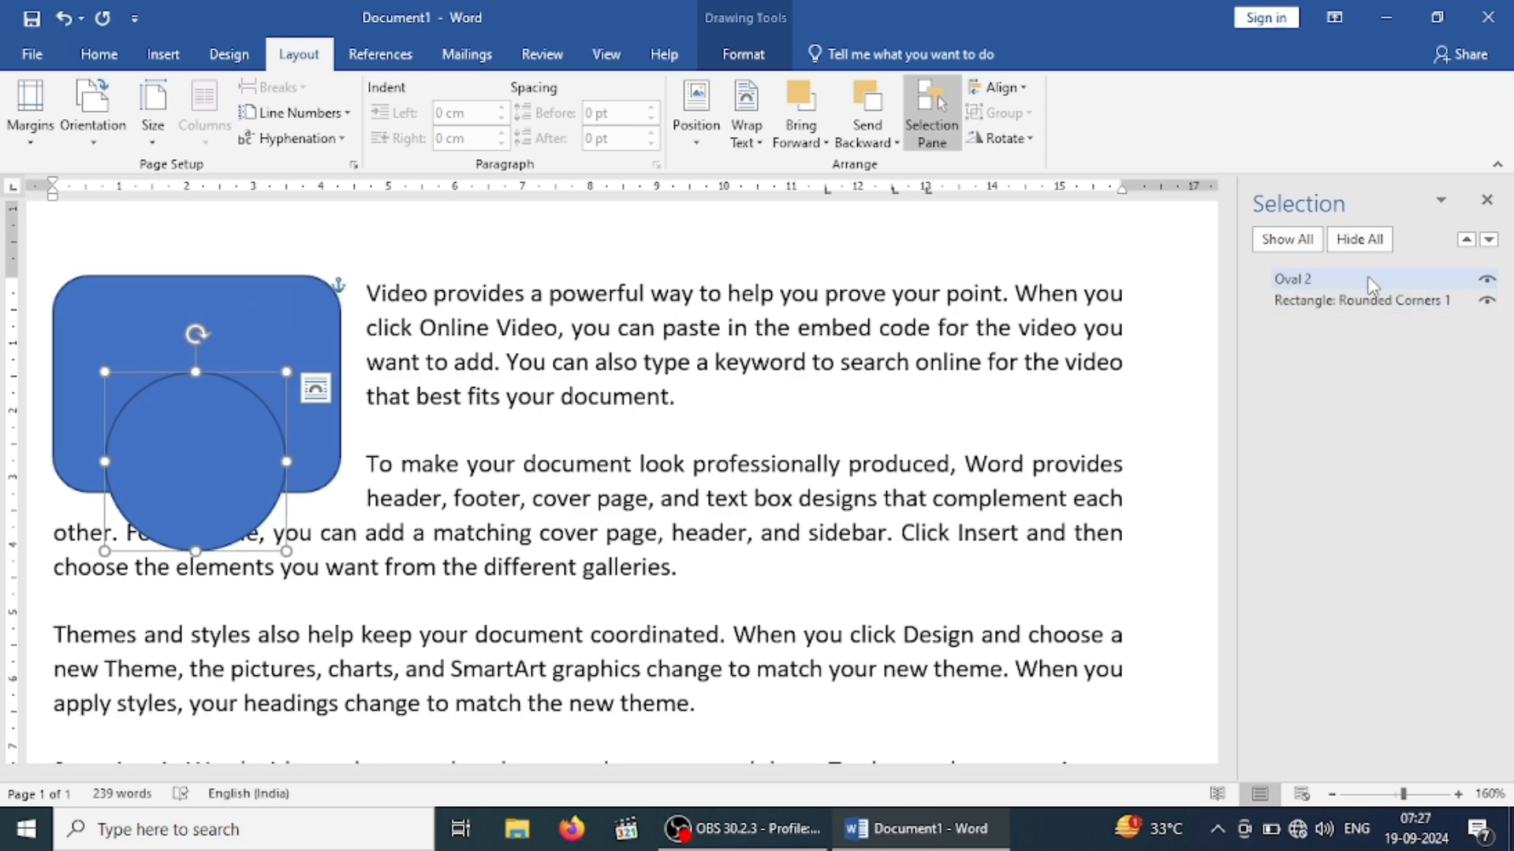
pyautogui.click(1486, 280)
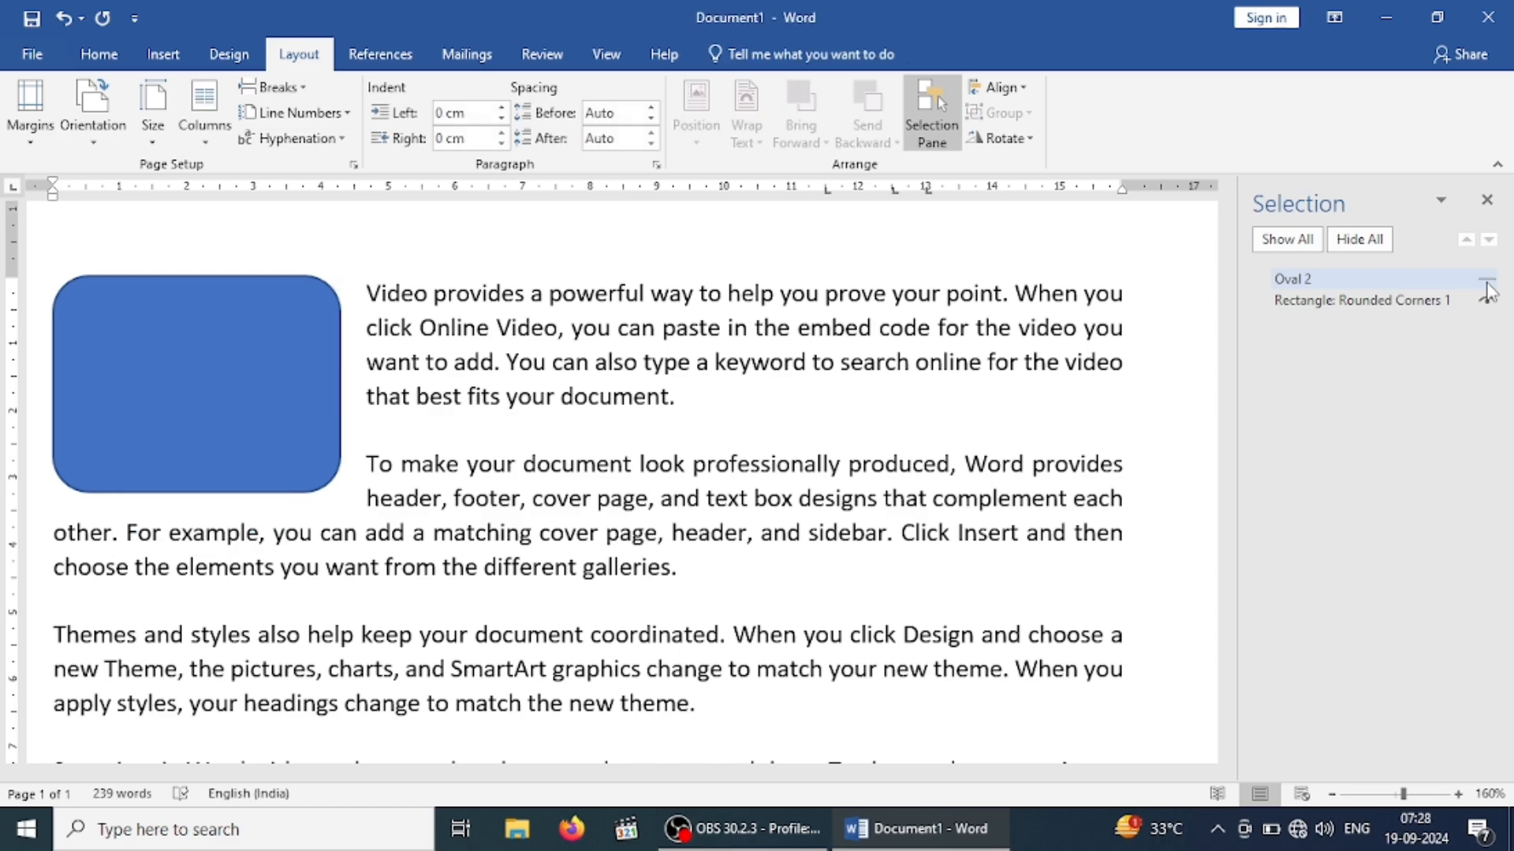
pyautogui.click(1486, 281)
pyautogui.click(1486, 281)
pyautogui.click(1486, 281)
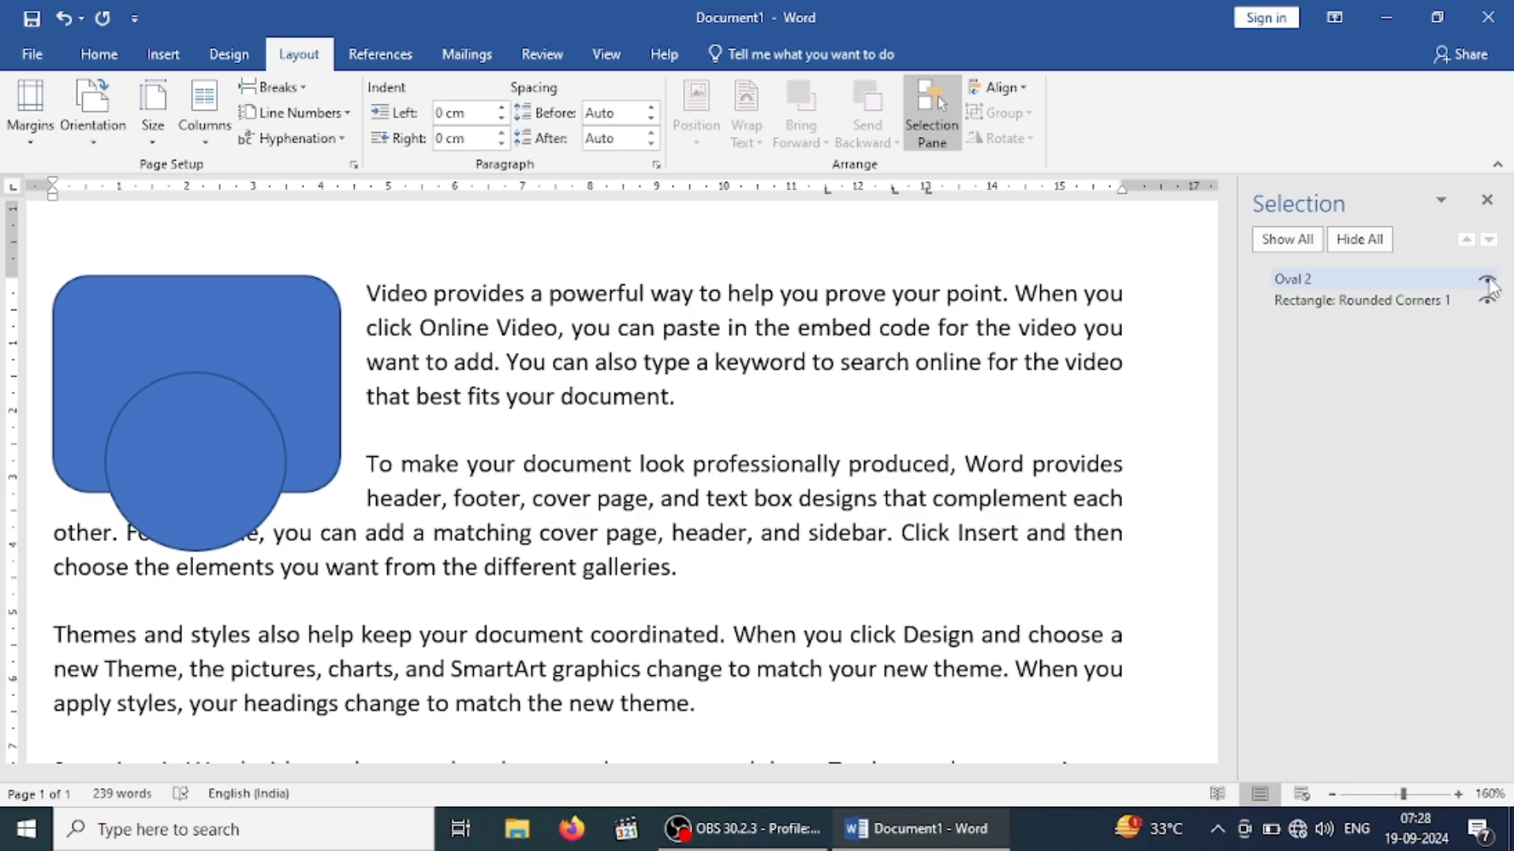
pyautogui.click(1486, 200)
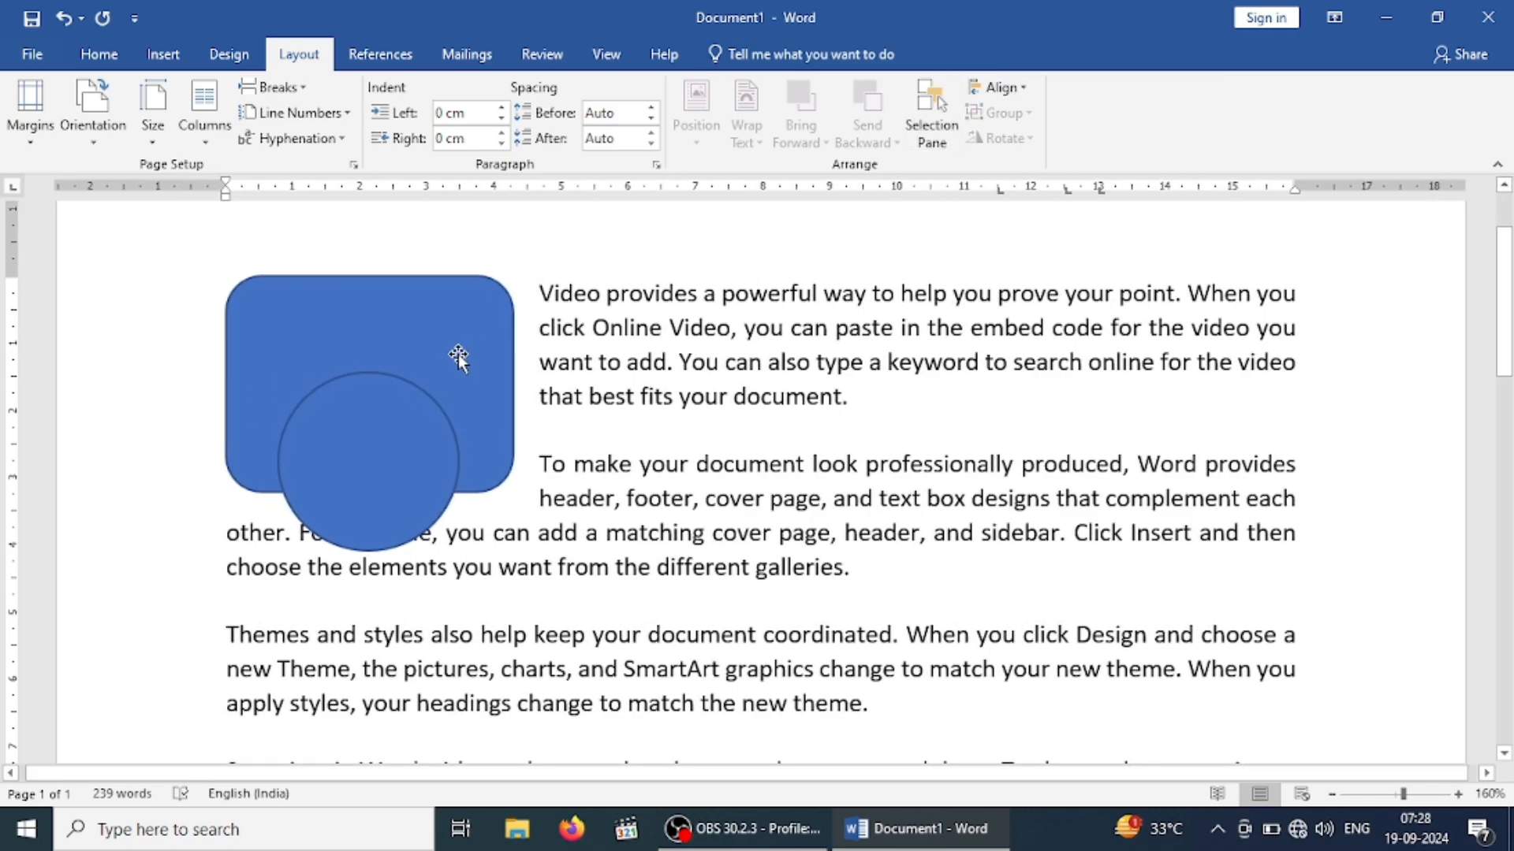
# Align the rounded rectangle to the horizontal center between the margins
pyautogui.click(432, 346)
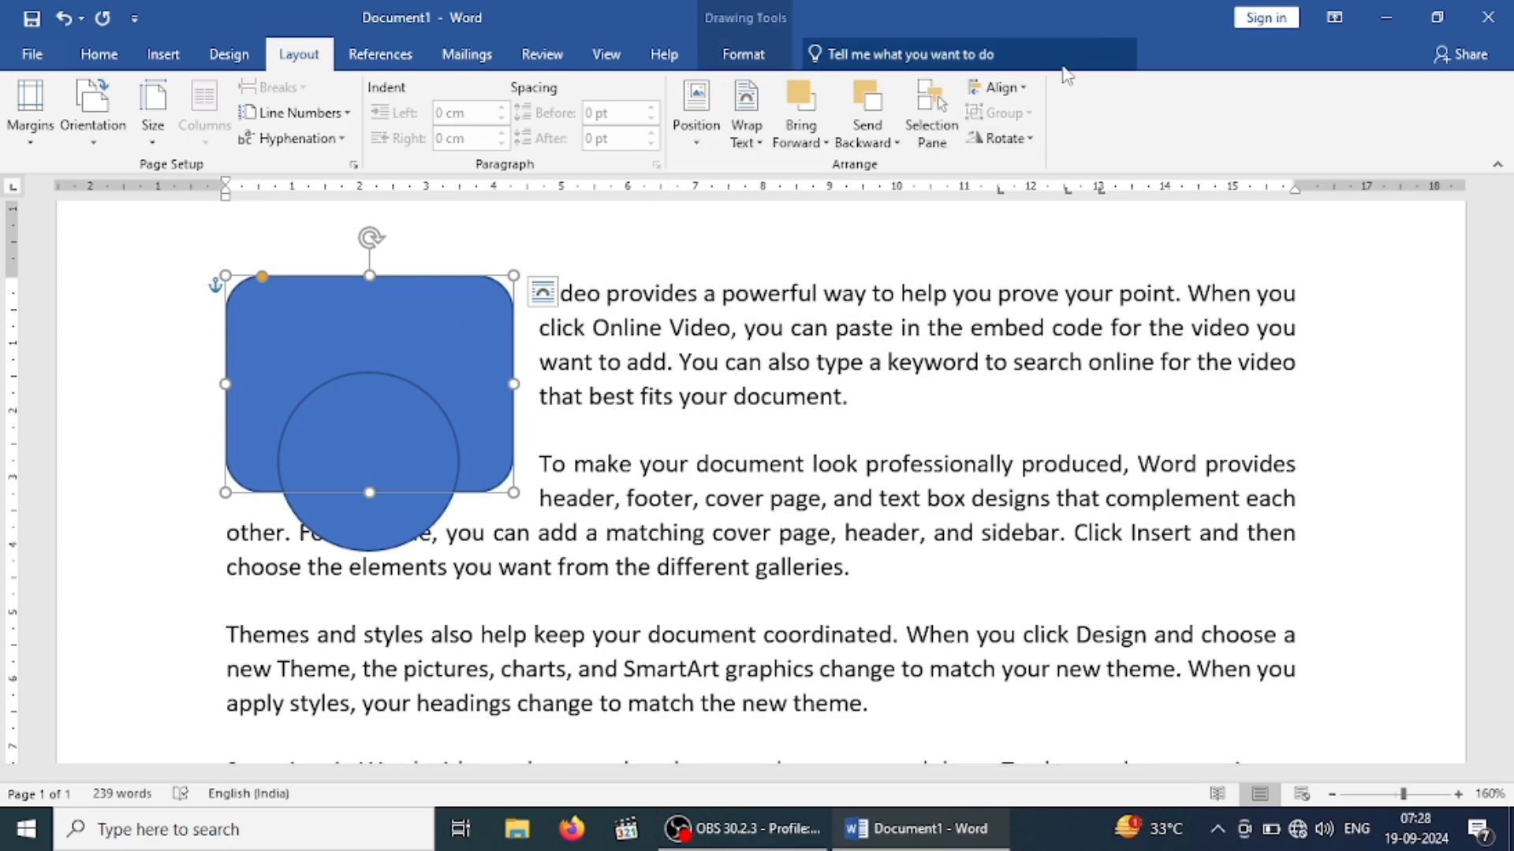
pyautogui.click(1015, 91)
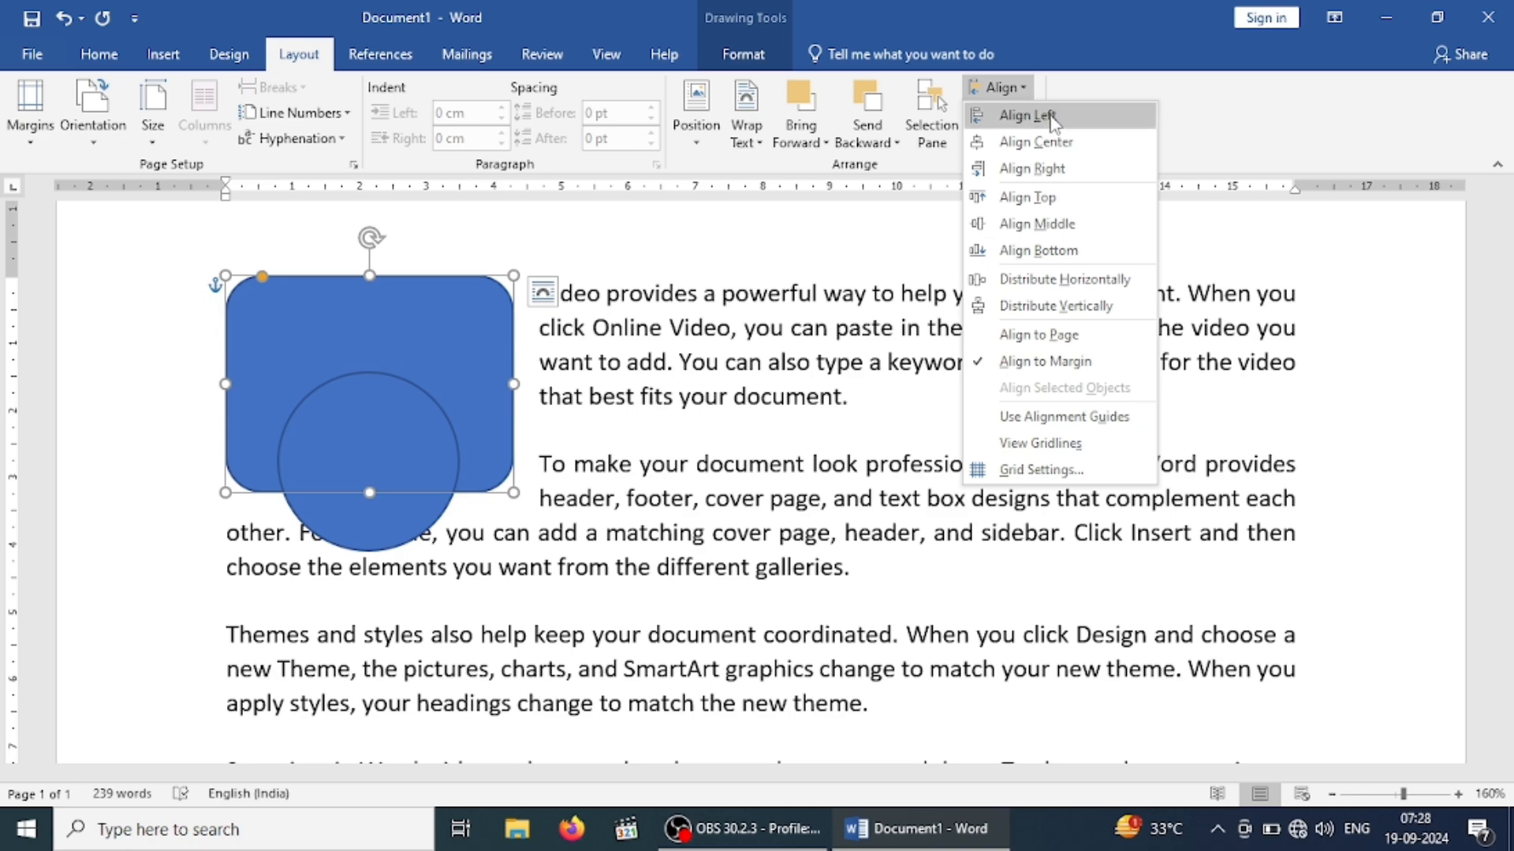
pyautogui.click(1035, 141)
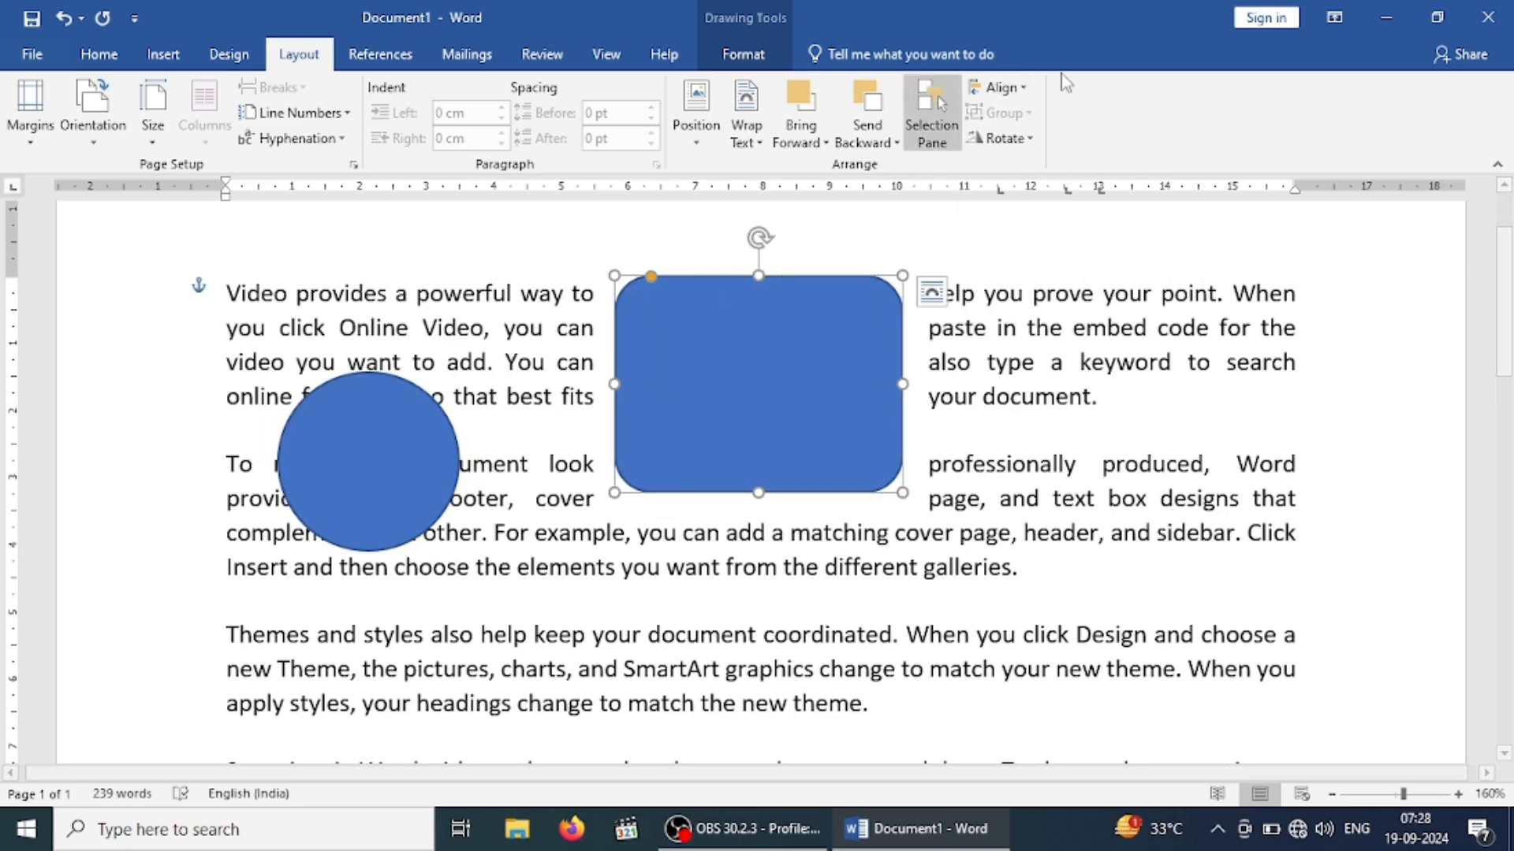
# Align the rounded rectangle to the right margin
pyautogui.click(997, 86)
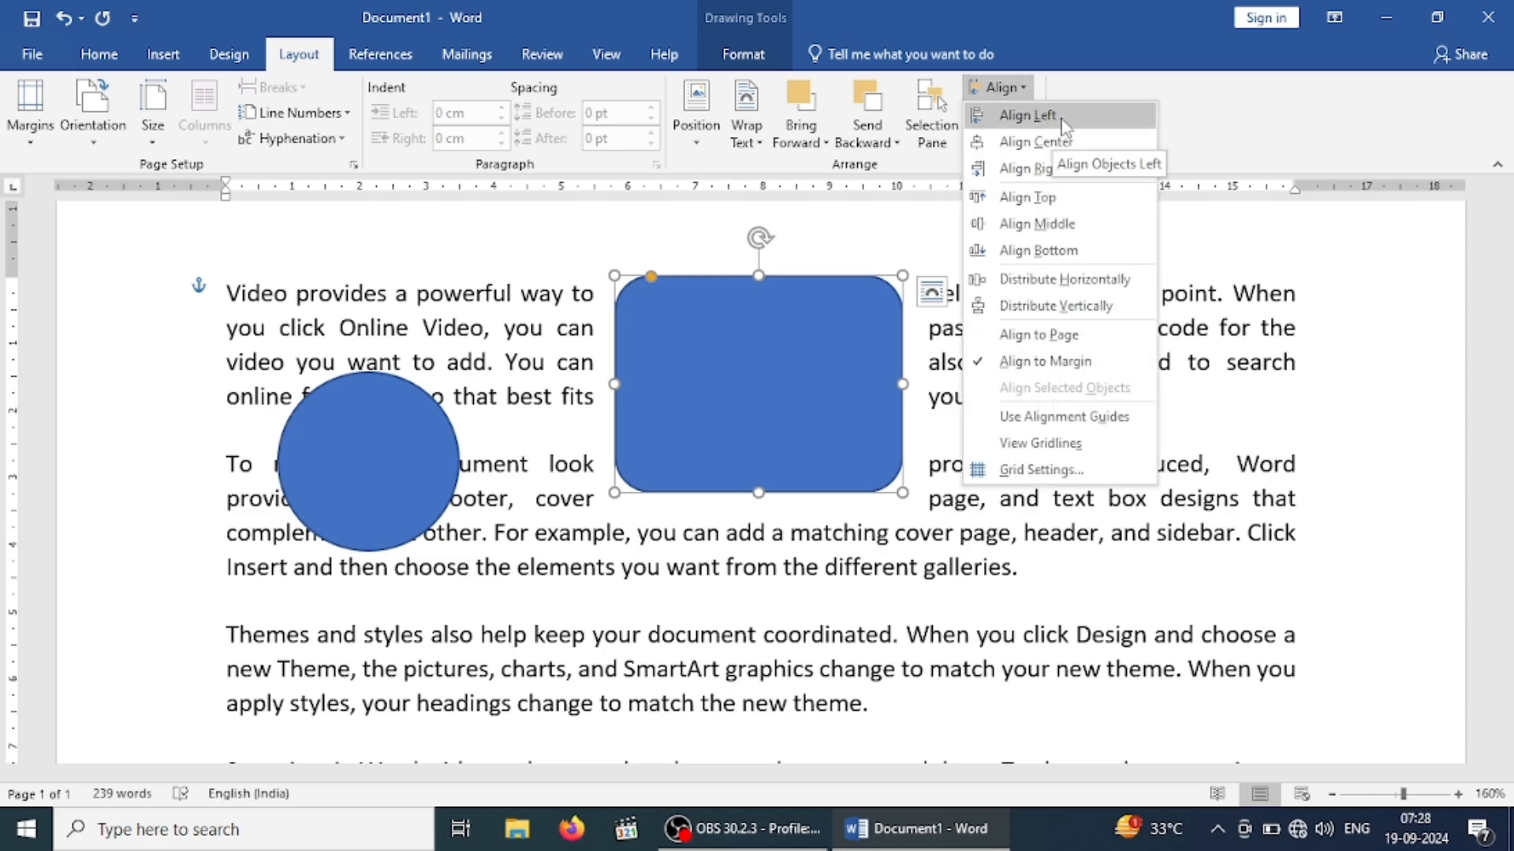
pyautogui.click(1055, 168)
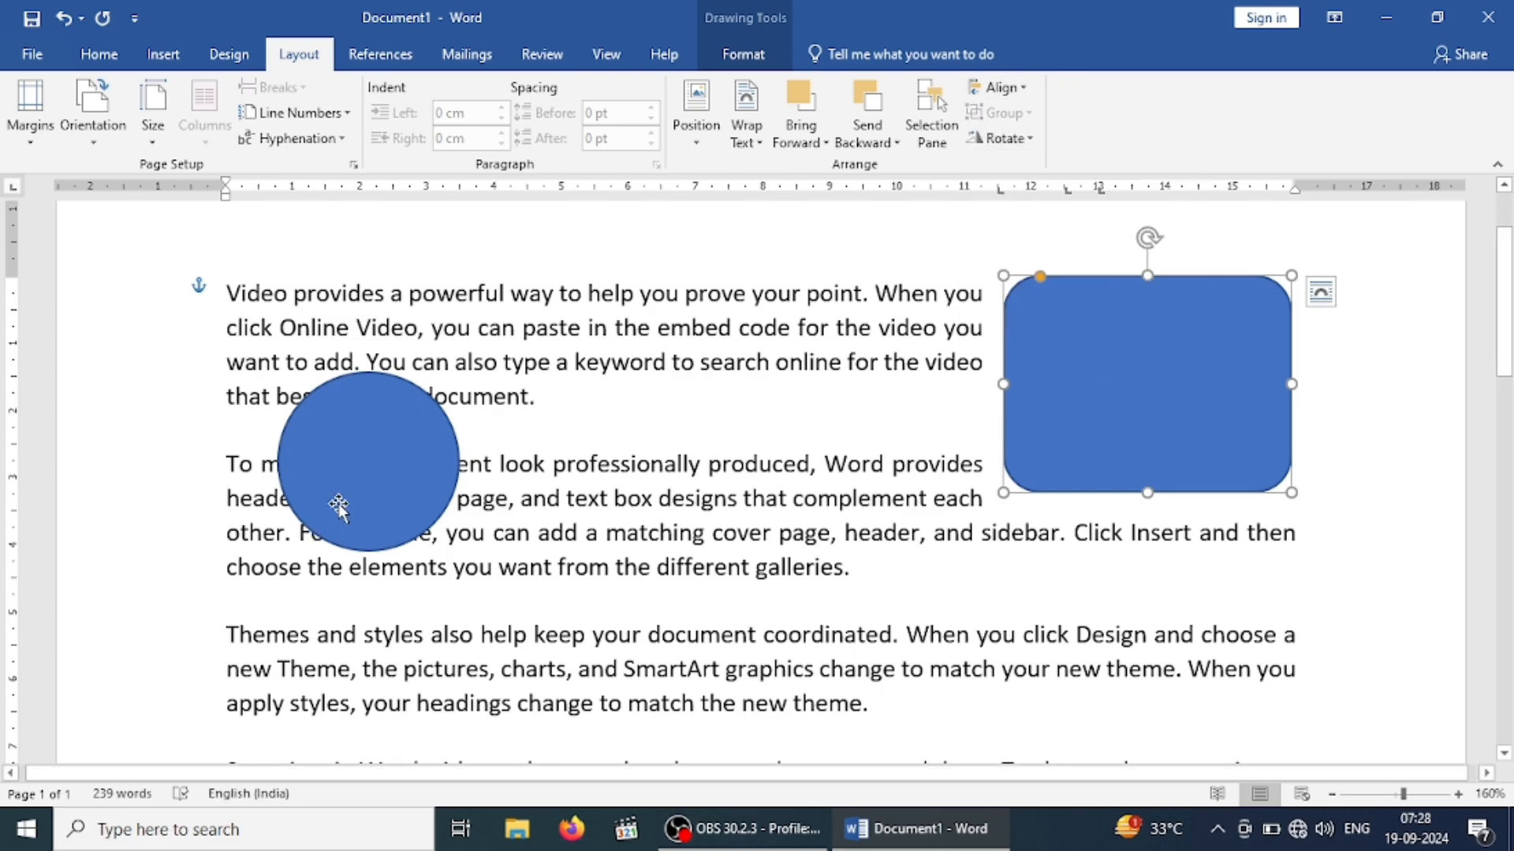
# Move the circle onto the first two paragraphs, closer to the rounded rectangle
pyautogui.moveTo(339, 508); pyautogui.dragTo(778, 418)
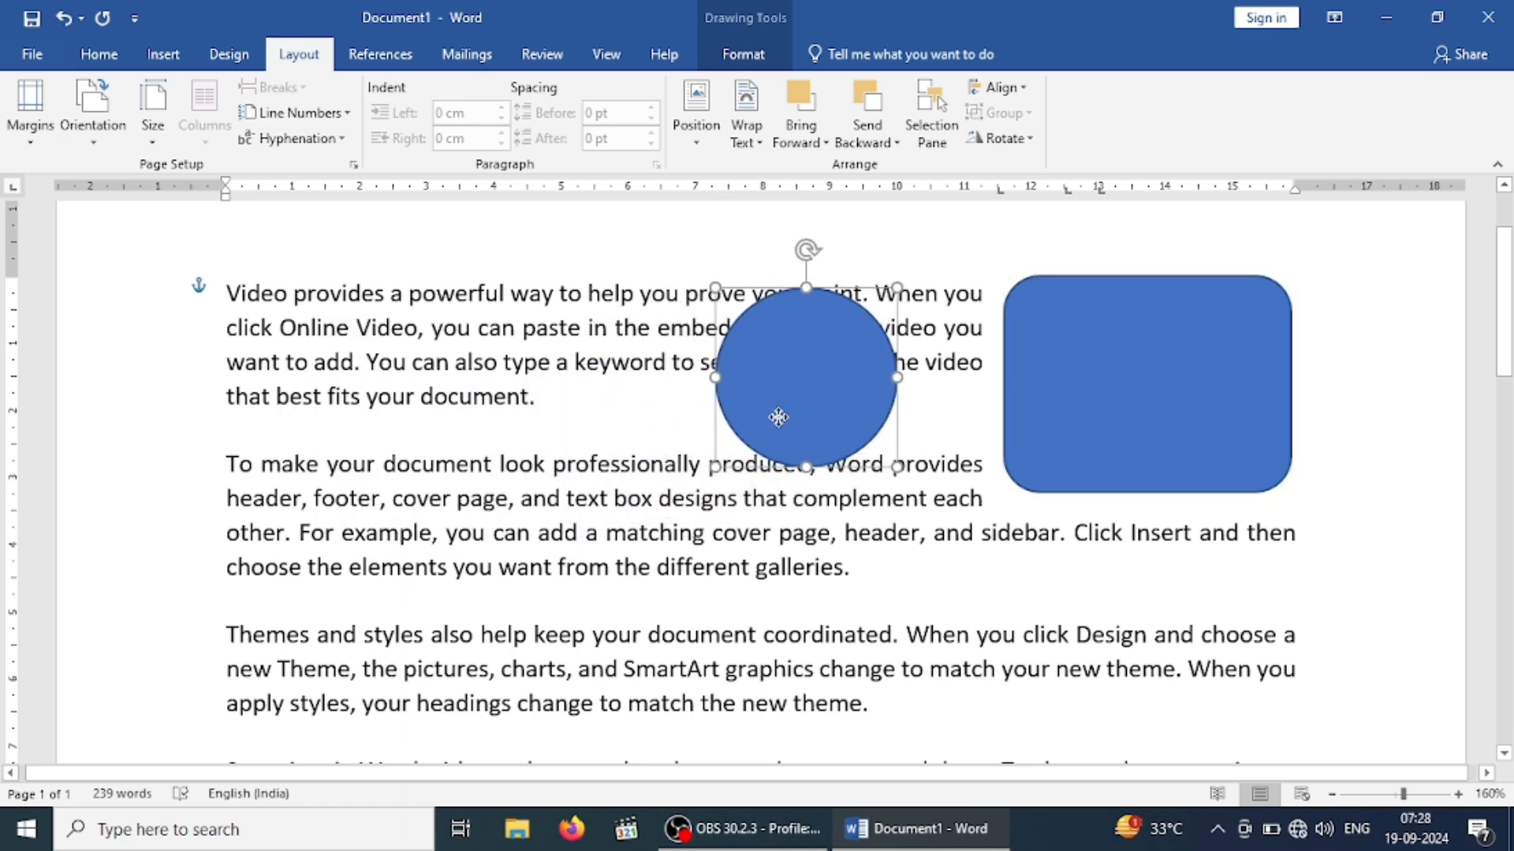
# Select the circle and the rounded rectangle together and group them into one object
pyautogui.click(1101, 423)
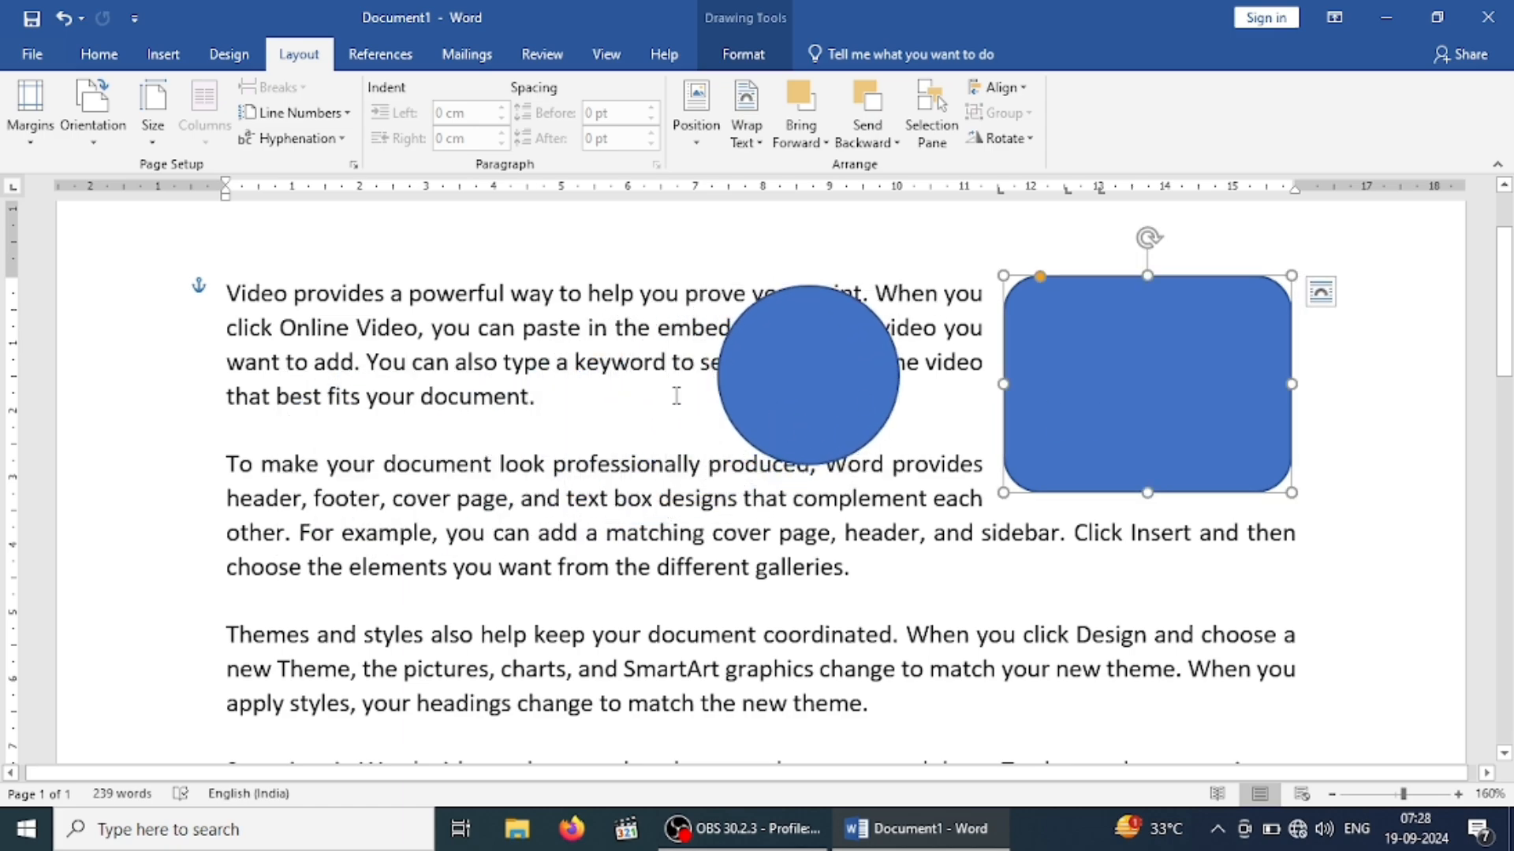
pyautogui.click(850, 407)
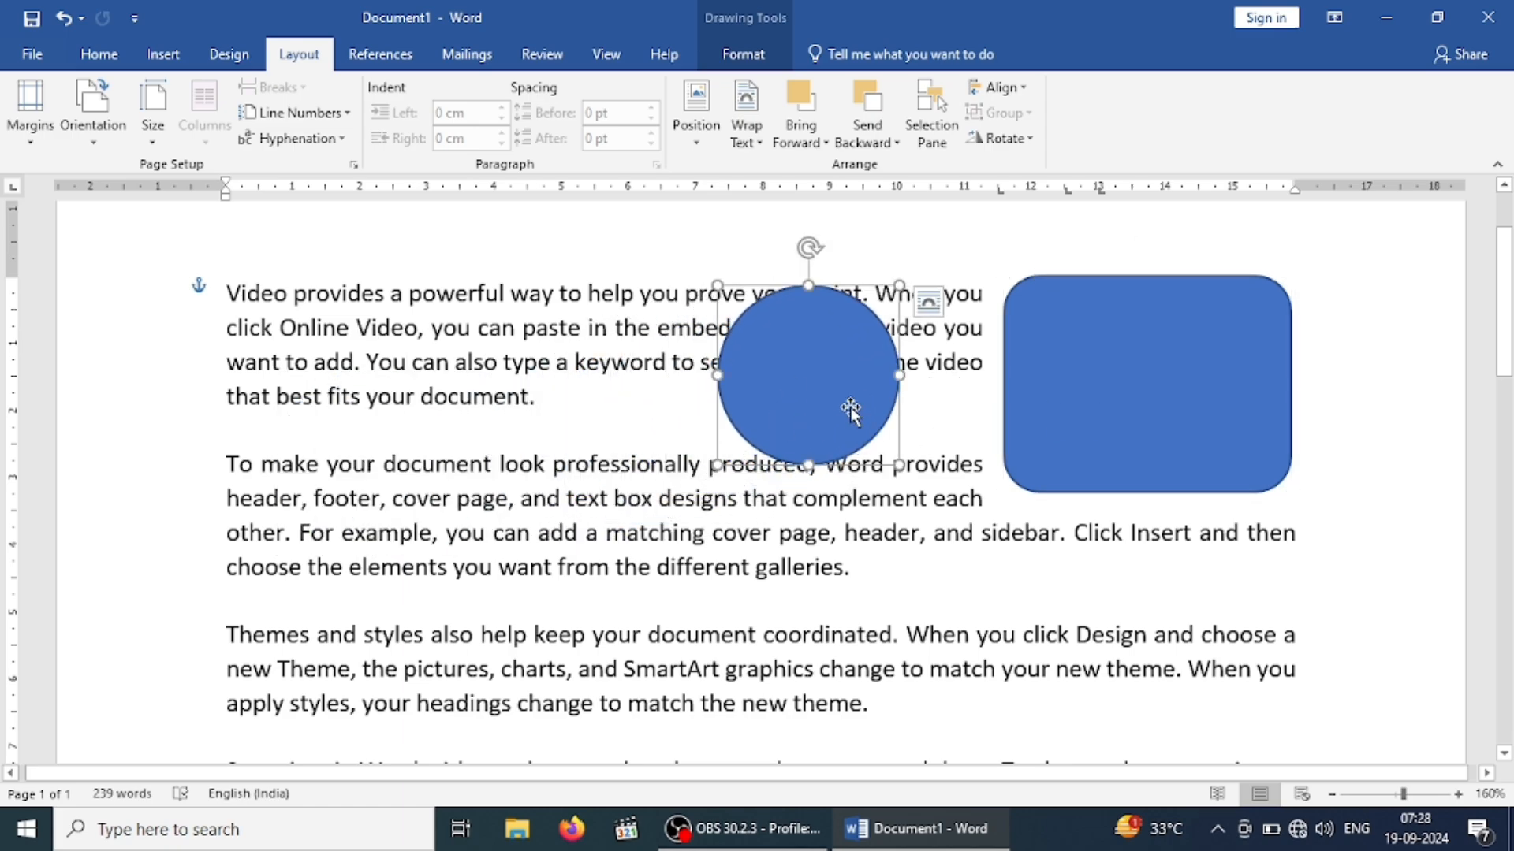
pyautogui.keyDown('shift'); pyautogui.click(1240, 382); pyautogui.keyUp('shift')
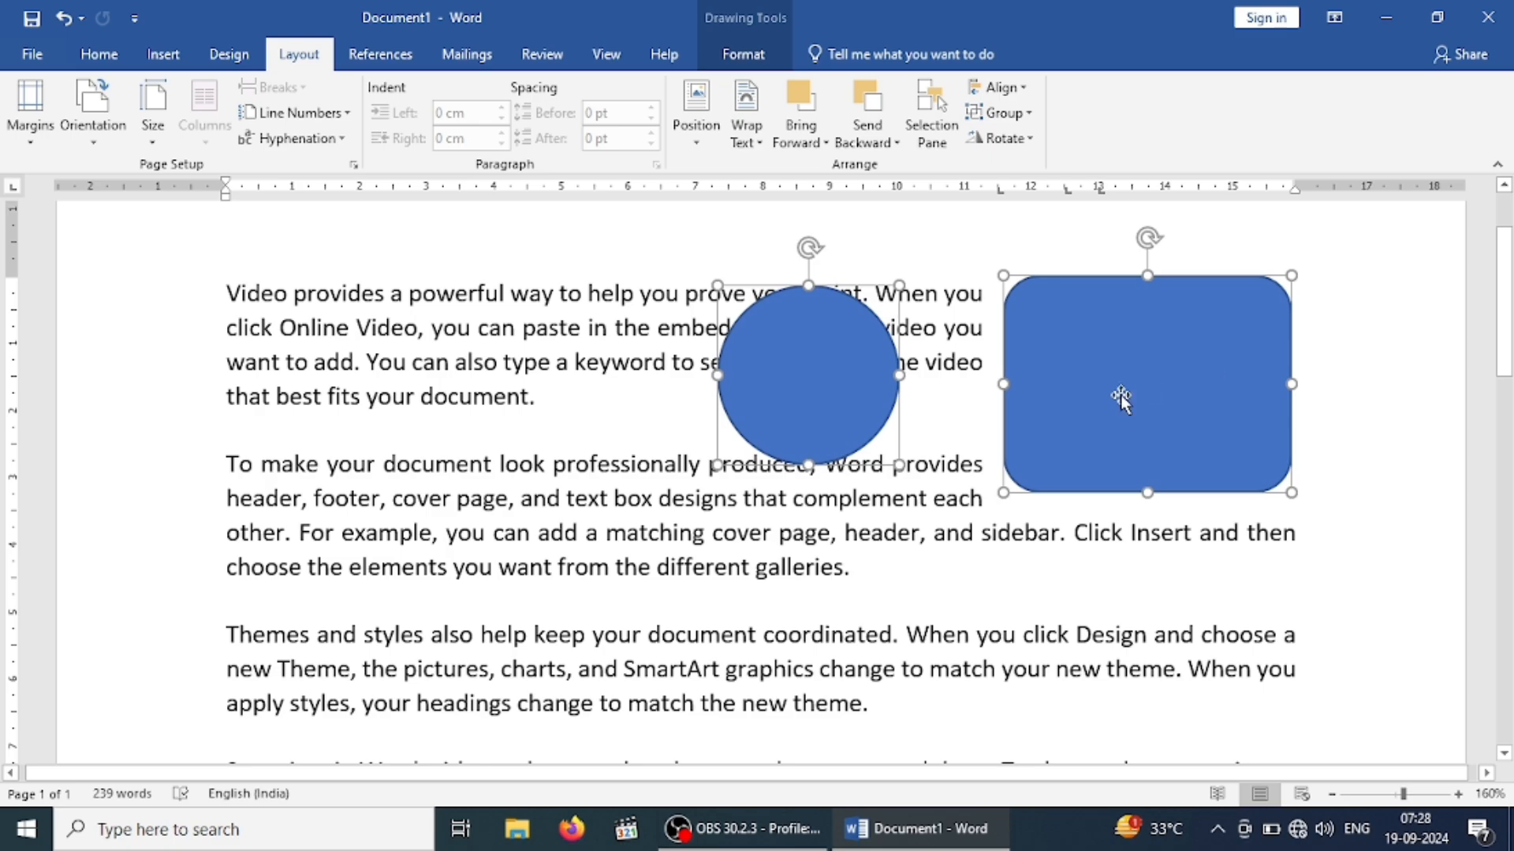
pyautogui.click(1020, 112)
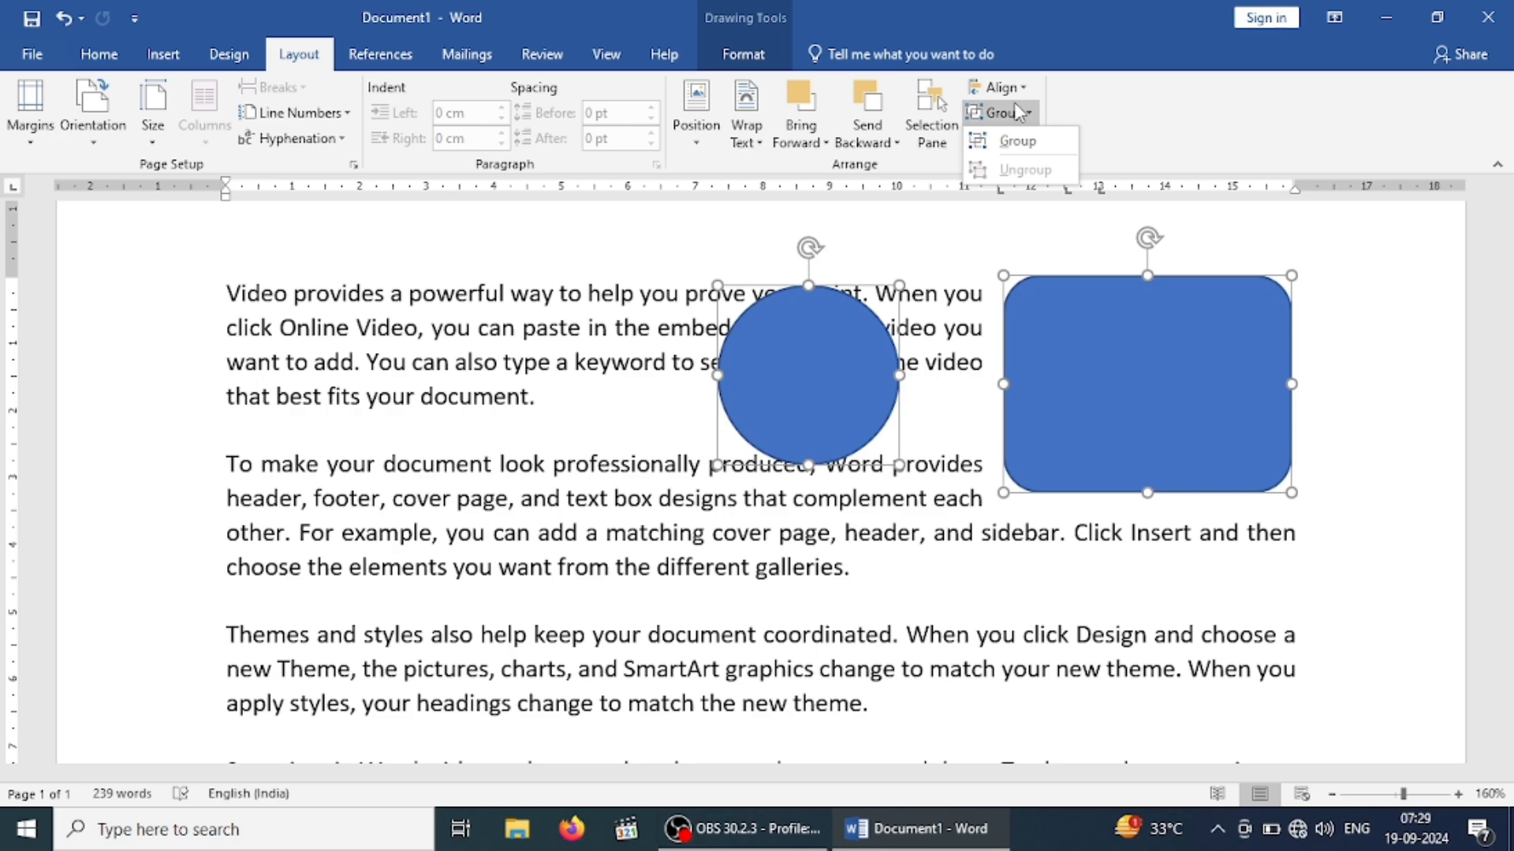
pyautogui.click(1010, 140)
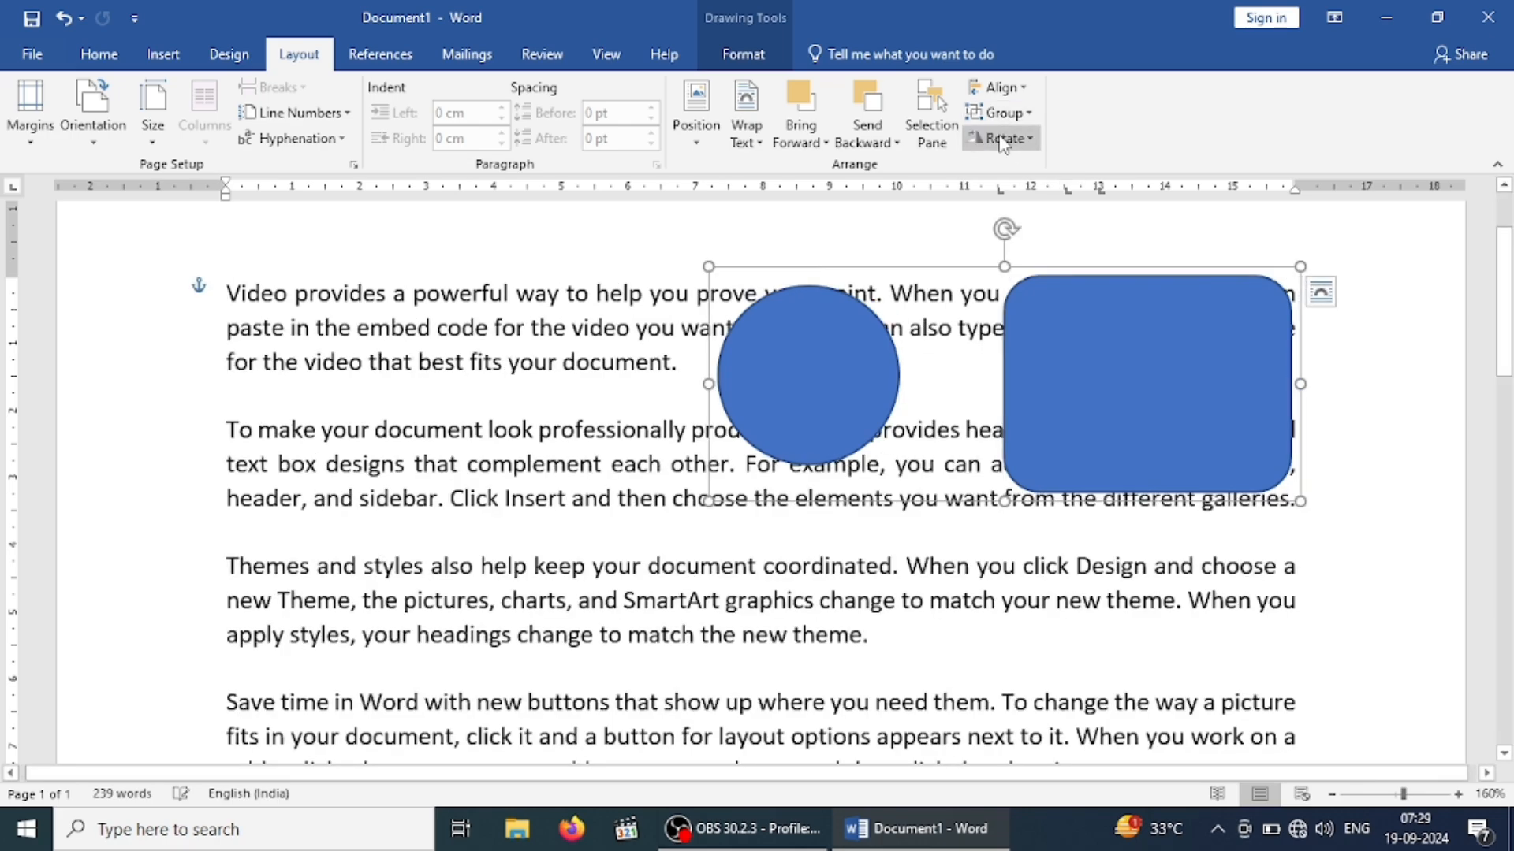
# Move the group toward the left margin over the first two paragraphs and enlarge it slightly from its upper-left corner
pyautogui.moveTo(1036, 319); pyautogui.dragTo(543, 375)
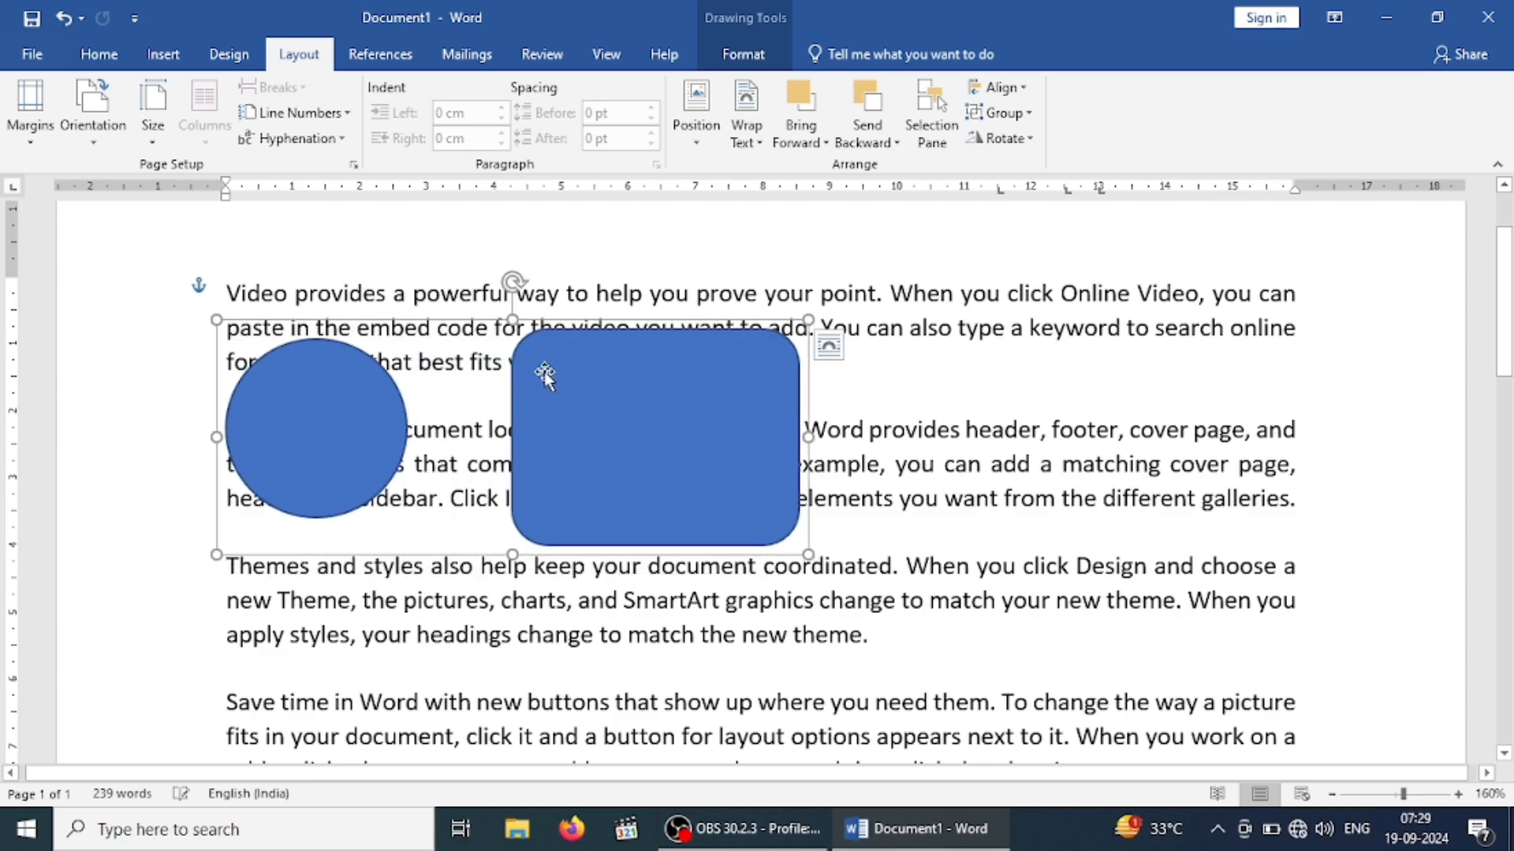
pyautogui.moveTo(214, 318)
pyautogui.mouseDown()
pyautogui.moveTo(135, 277)
pyautogui.moveTo(111, 257)
pyautogui.moveTo(118, 243)
pyautogui.moveTo(338, 308)
pyautogui.moveTo(347, 399)
pyautogui.moveTo(321, 347)
pyautogui.moveTo(236, 272)
pyautogui.moveTo(211, 284)
pyautogui.moveTo(190, 332)
pyautogui.mouseUp()
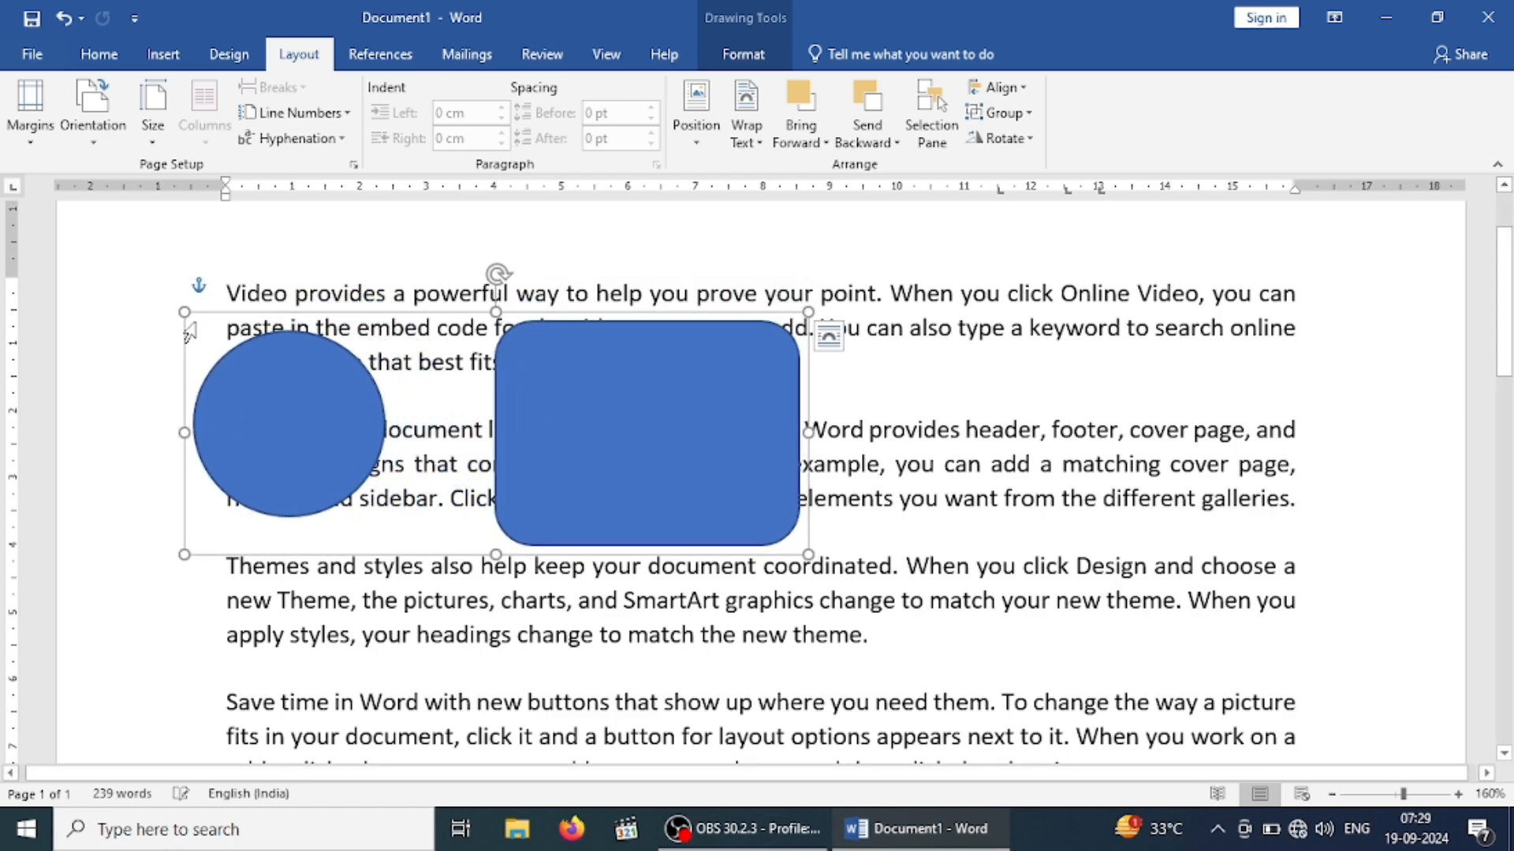
# Move only the circle within the group onto the middle of the rounded rectangle, and deselect the shapes
pyautogui.click(310, 399)
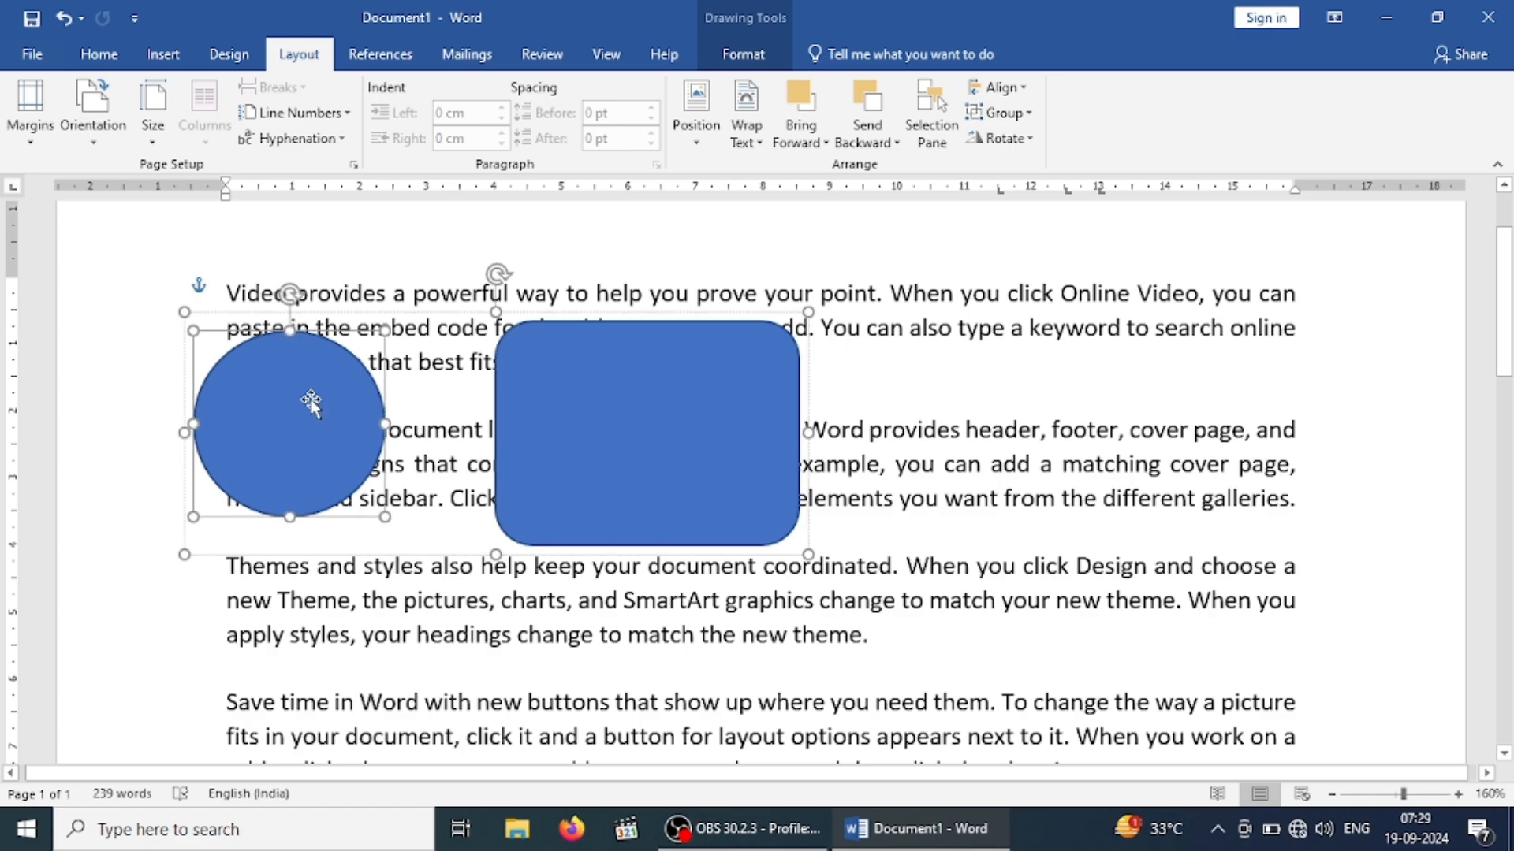
pyautogui.moveTo(311, 400); pyautogui.dragTo(666, 409)
pyautogui.click(972, 381)
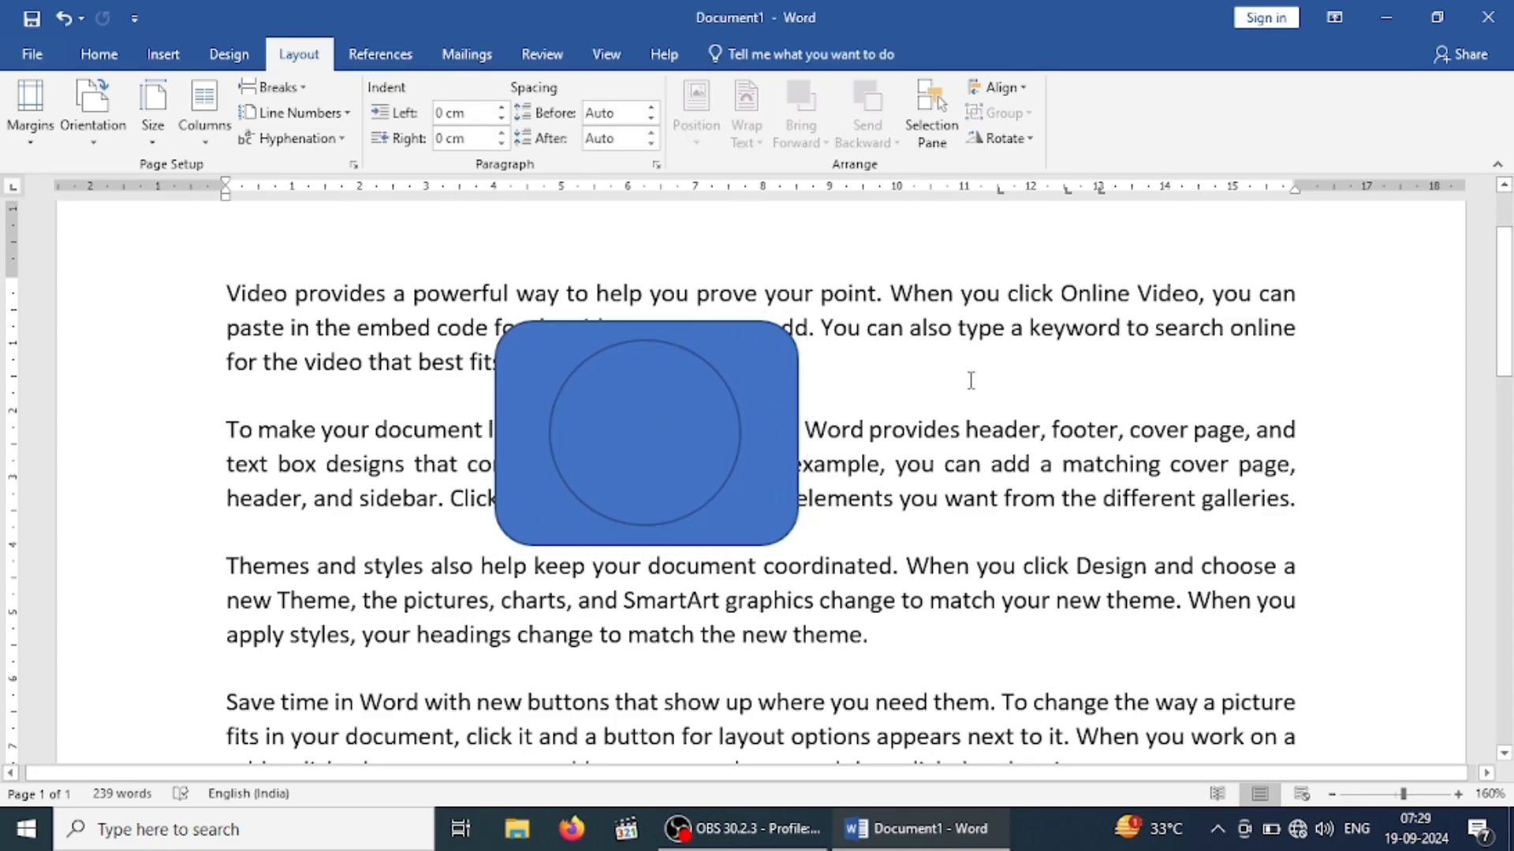
# Move the whole group up and left over the first two paragraphs, and leave the group selected as a whole
pyautogui.click(759, 412)
pyautogui.moveTo(762, 412); pyautogui.dragTo(612, 372)
pyautogui.click(613, 373)
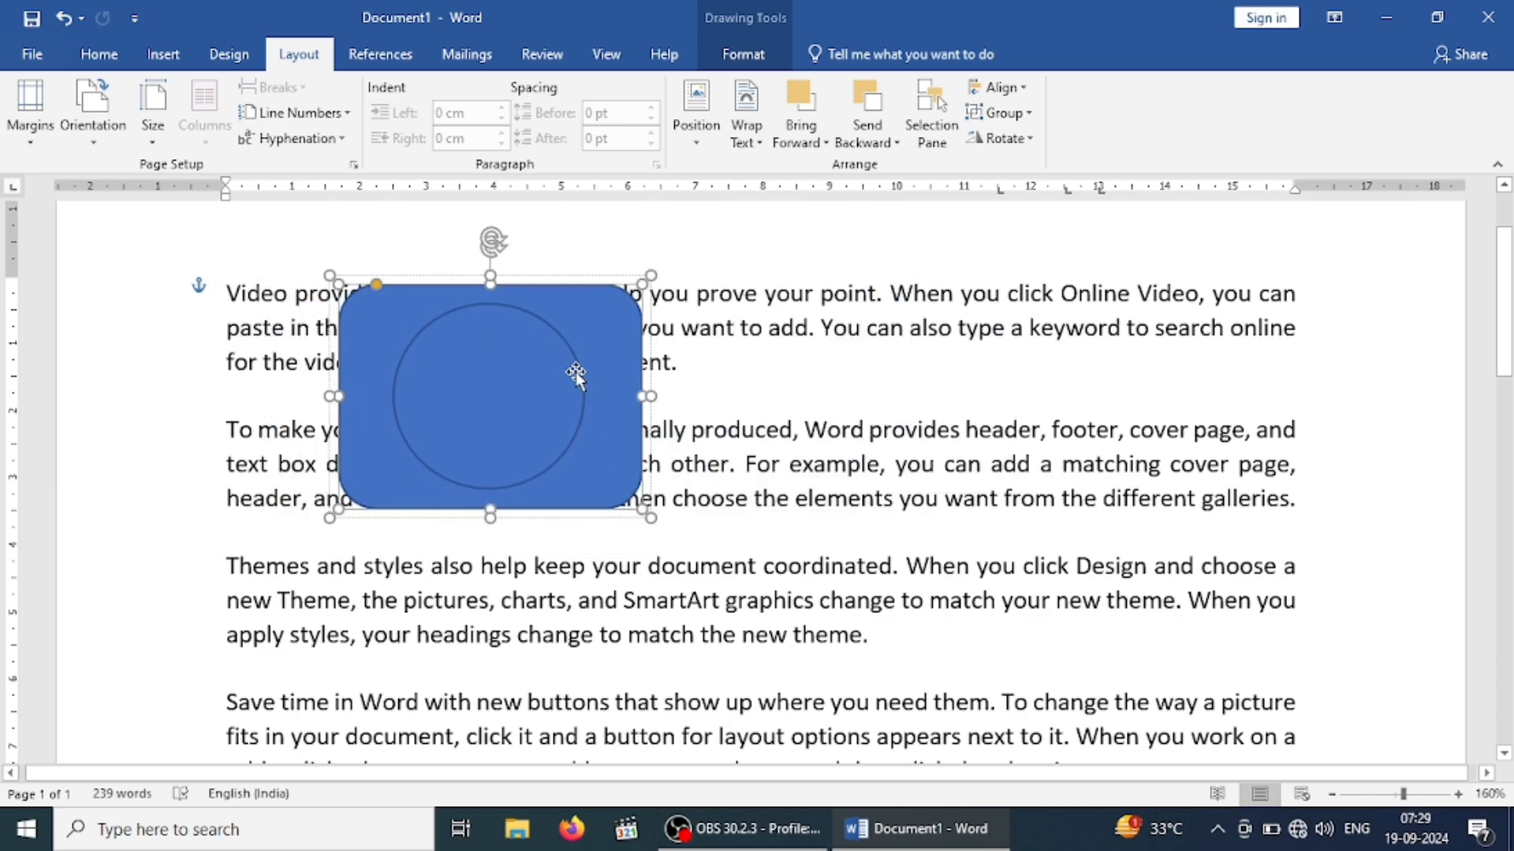
pyautogui.click(576, 373)
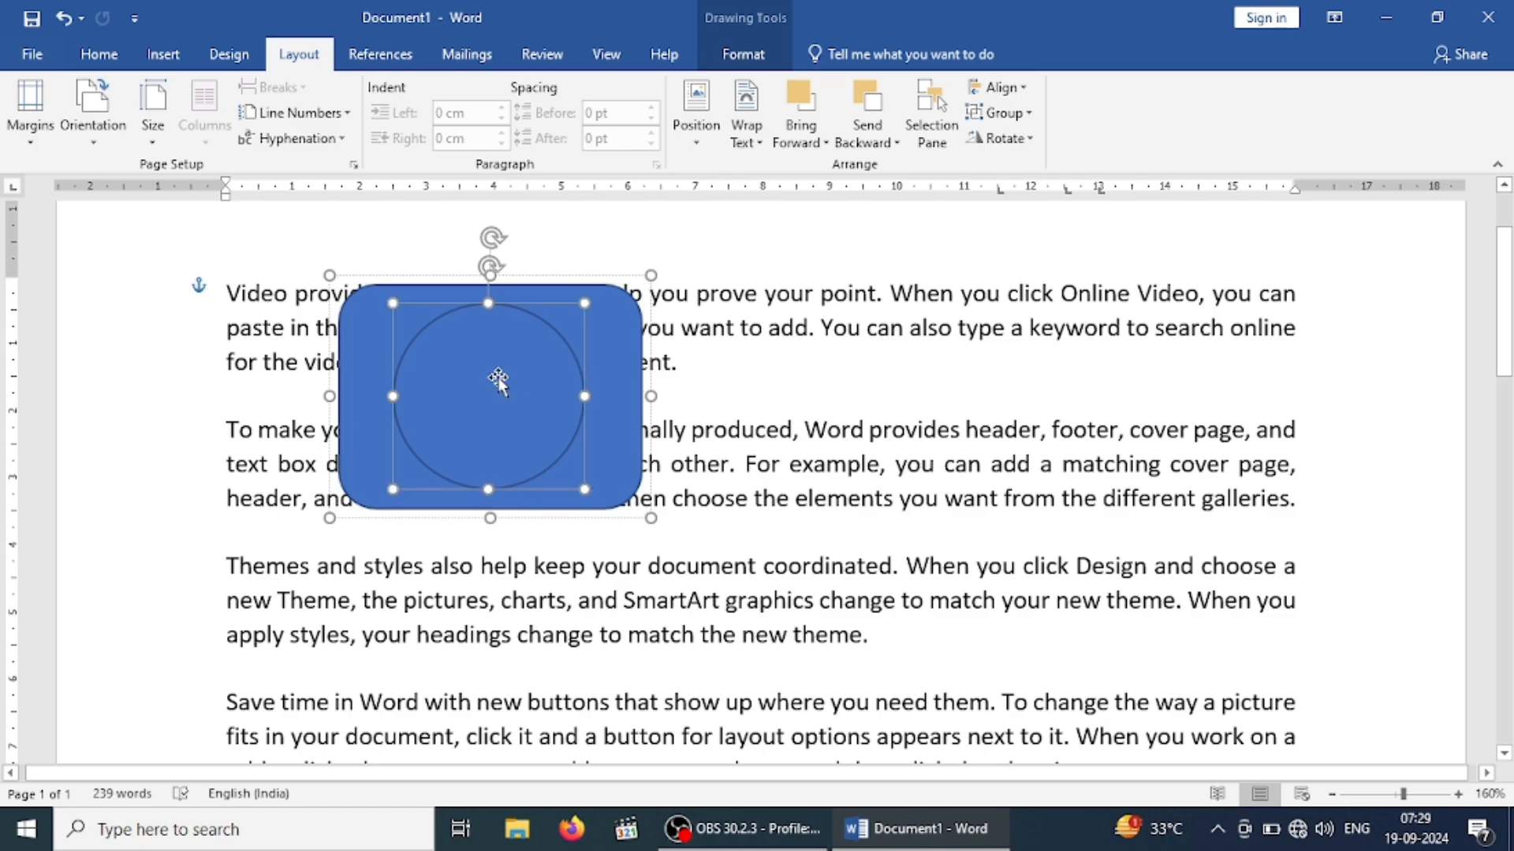
pyautogui.press('Escape')
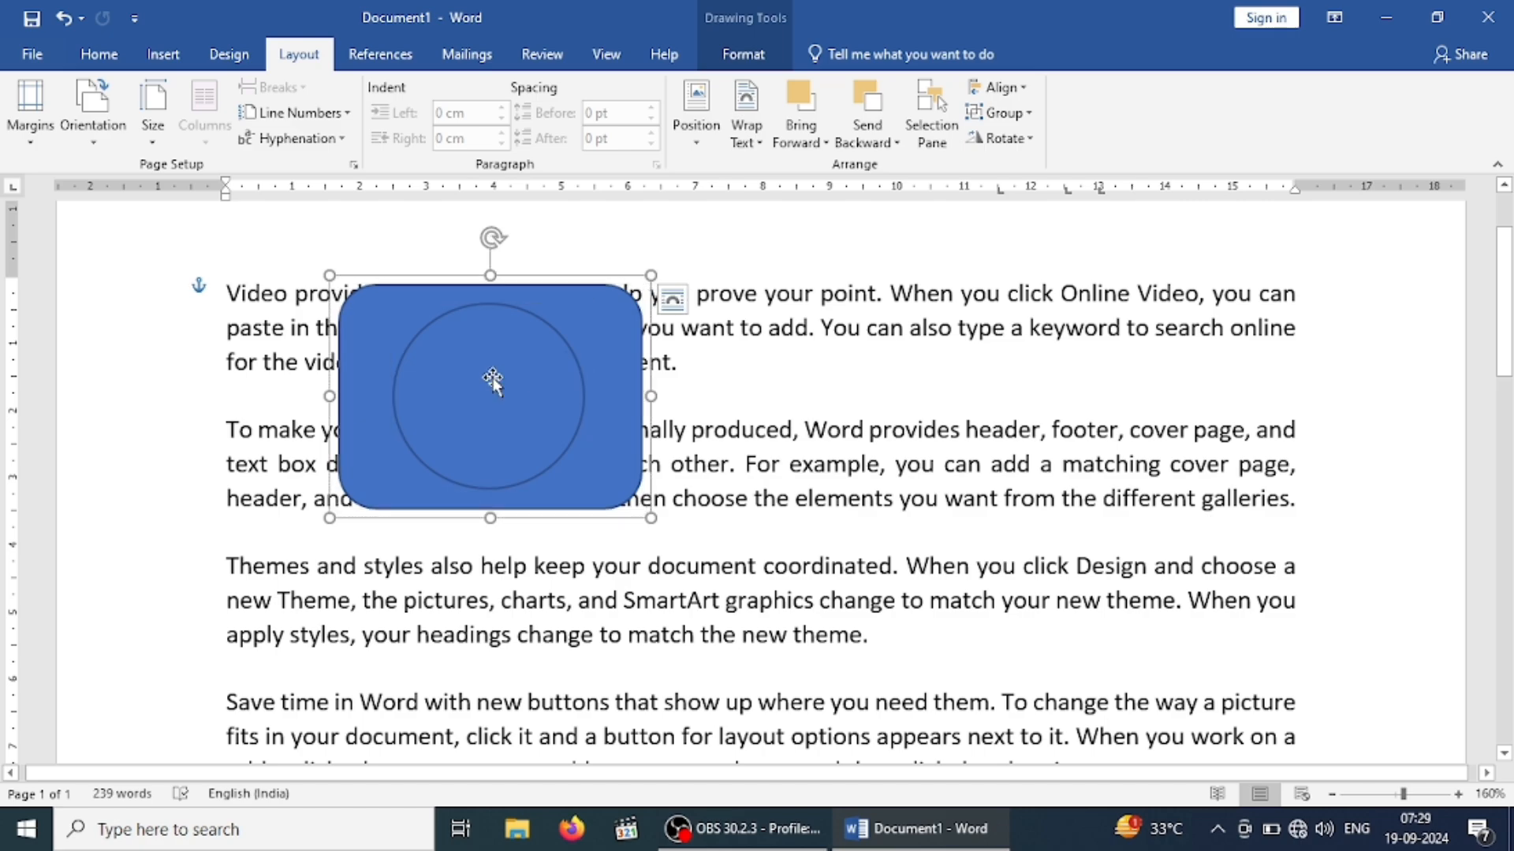
# Ungroup the two shapes and move the circle off the rounded rectangle to its right side
pyautogui.click(1004, 115)
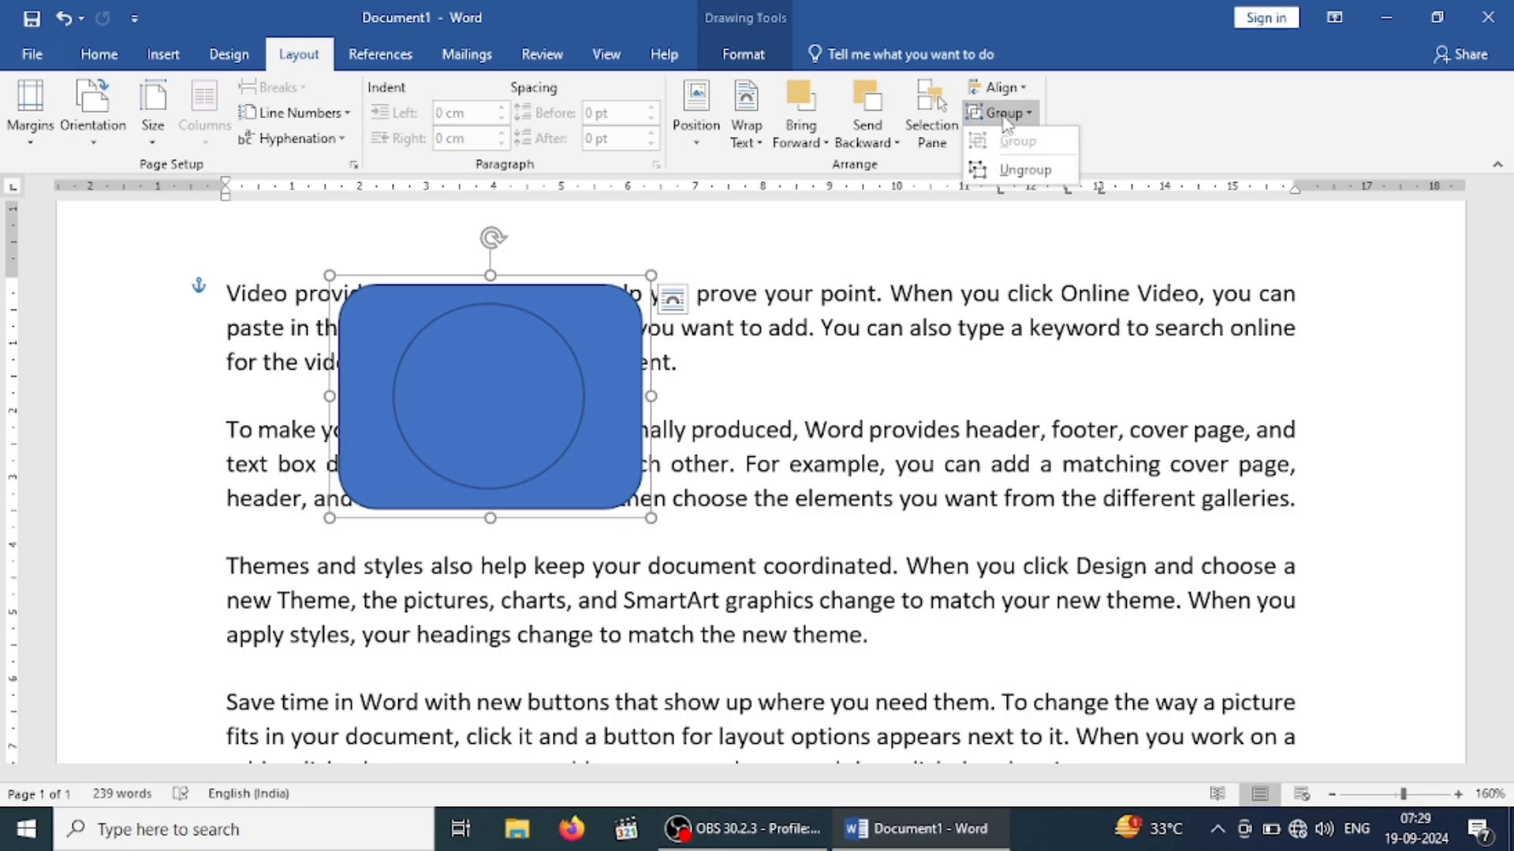
pyautogui.click(1017, 169)
pyautogui.click(798, 567)
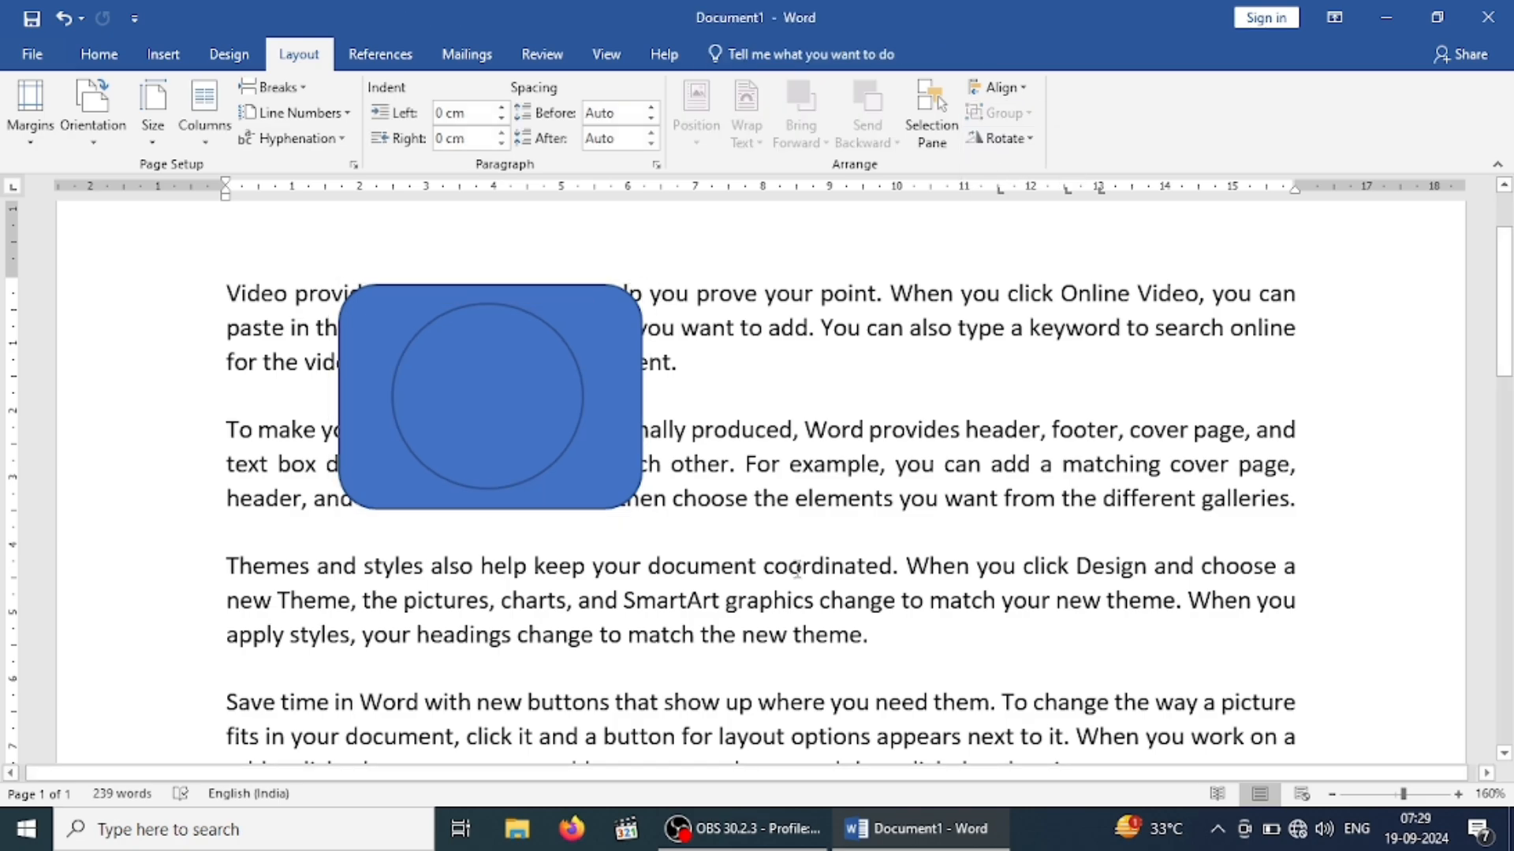
pyautogui.click(514, 381)
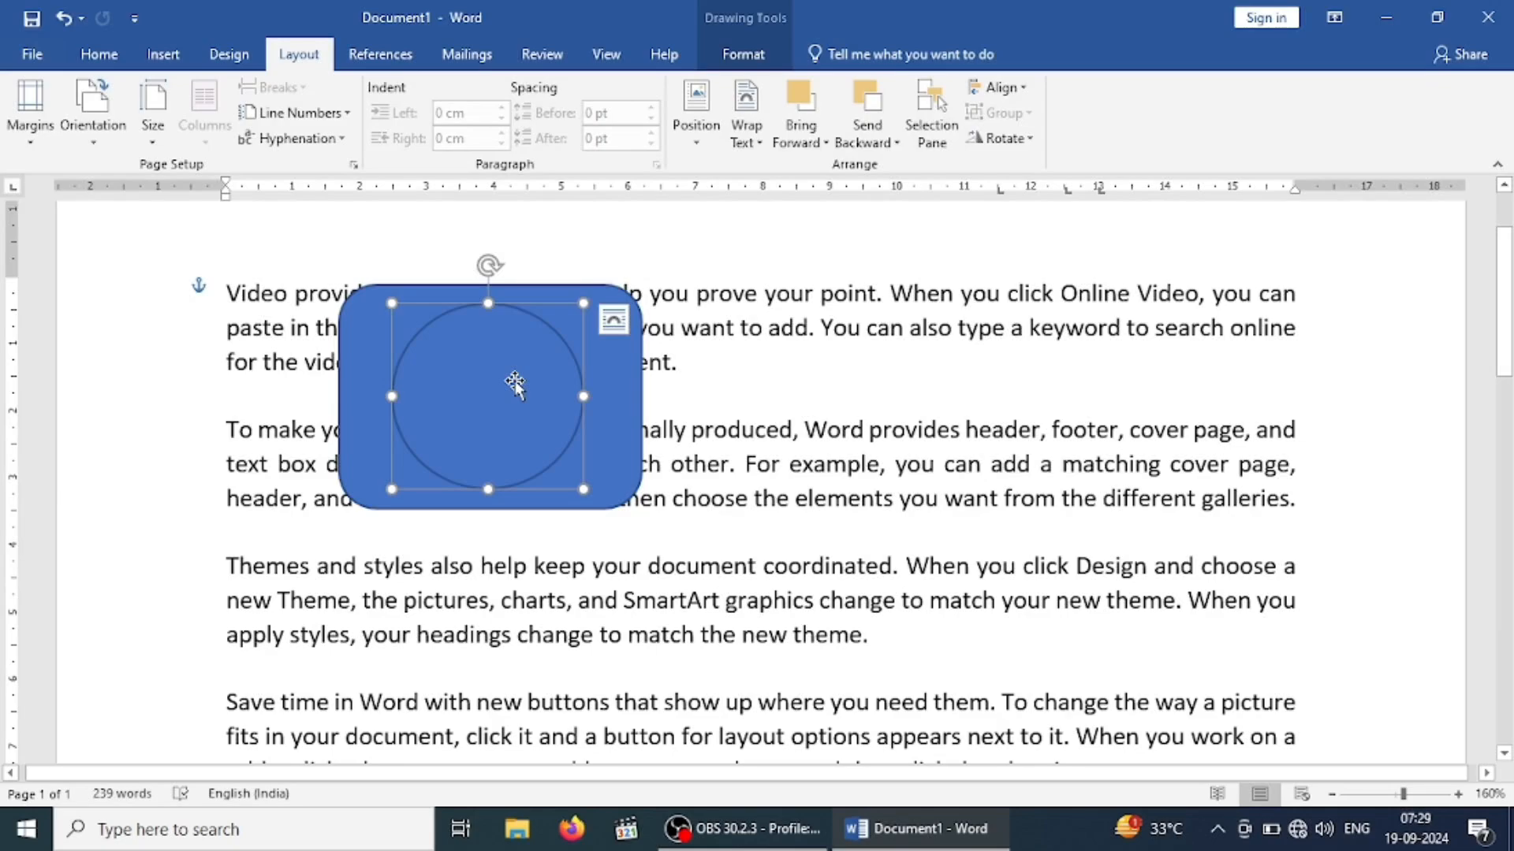
pyautogui.moveTo(514, 381); pyautogui.dragTo(805, 398)
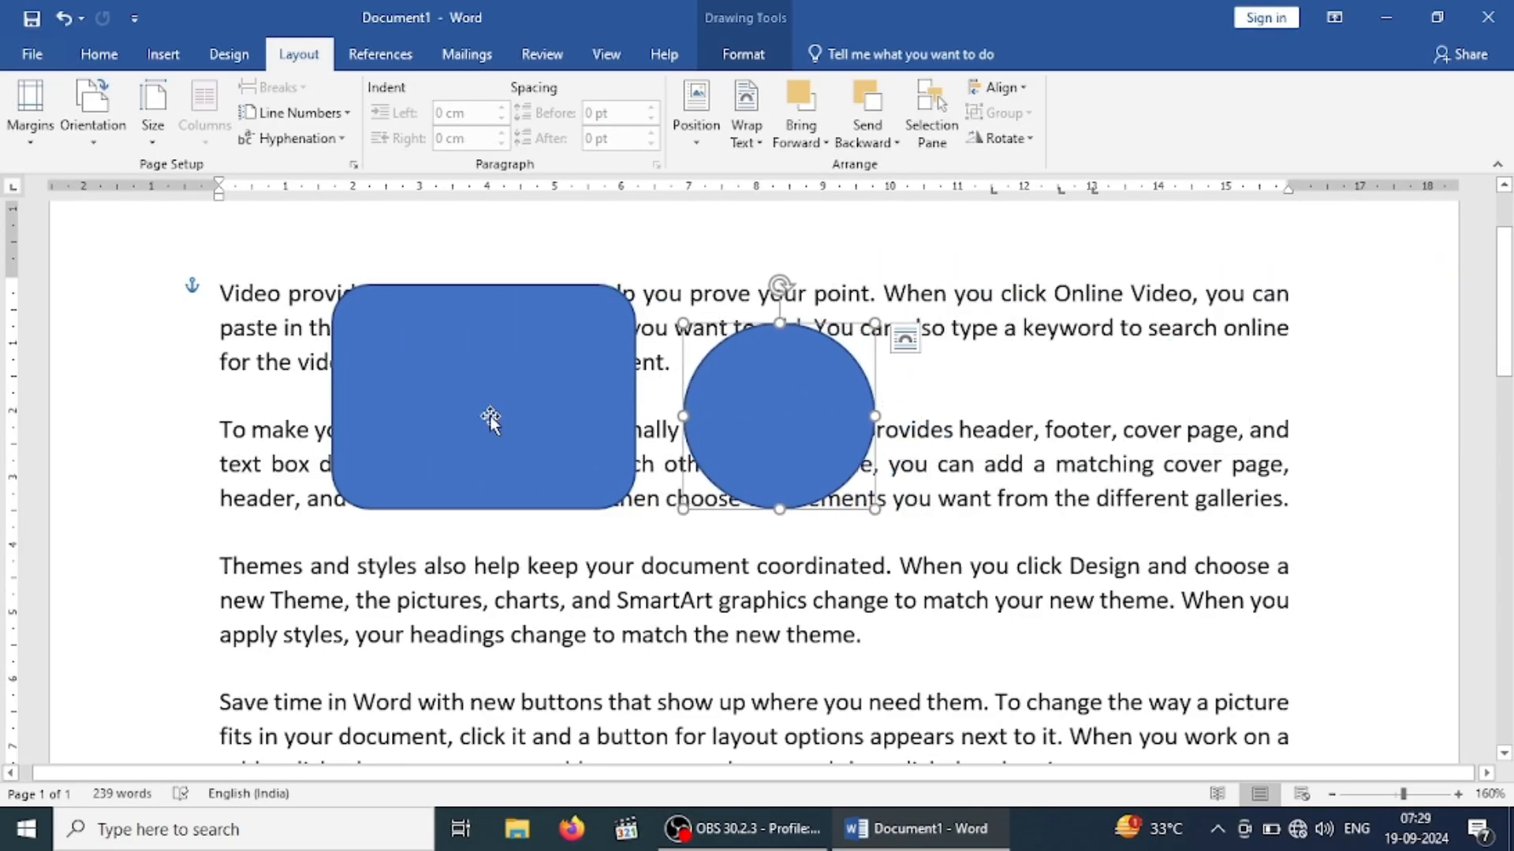
# View the rotate and flip options for the rounded rectangle without applying any, and deselect the shape
pyautogui.click(443, 426)
pyautogui.click(999, 140)
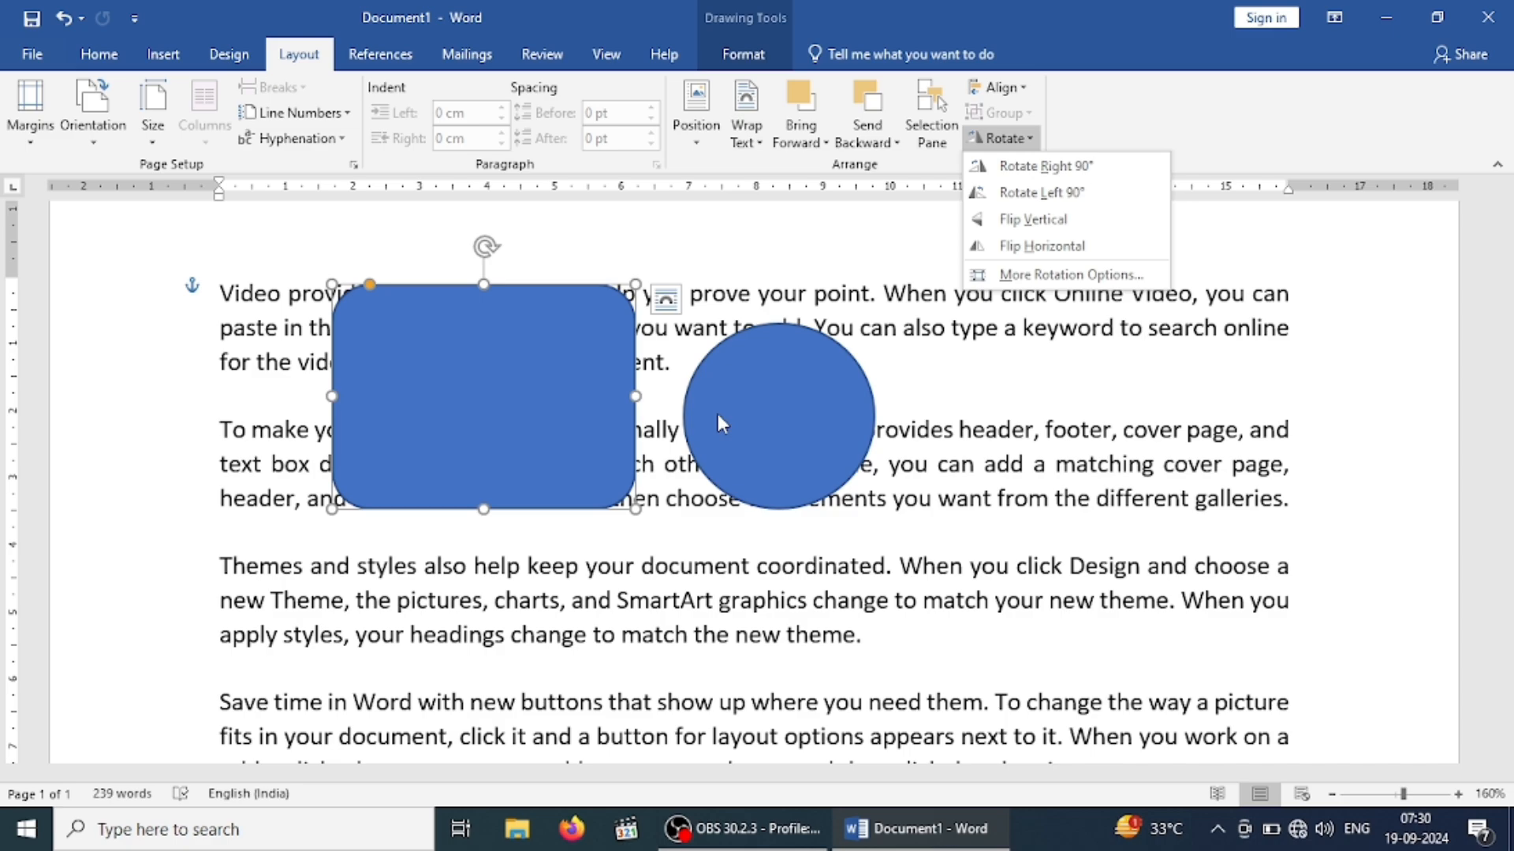
pyautogui.click(783, 272)
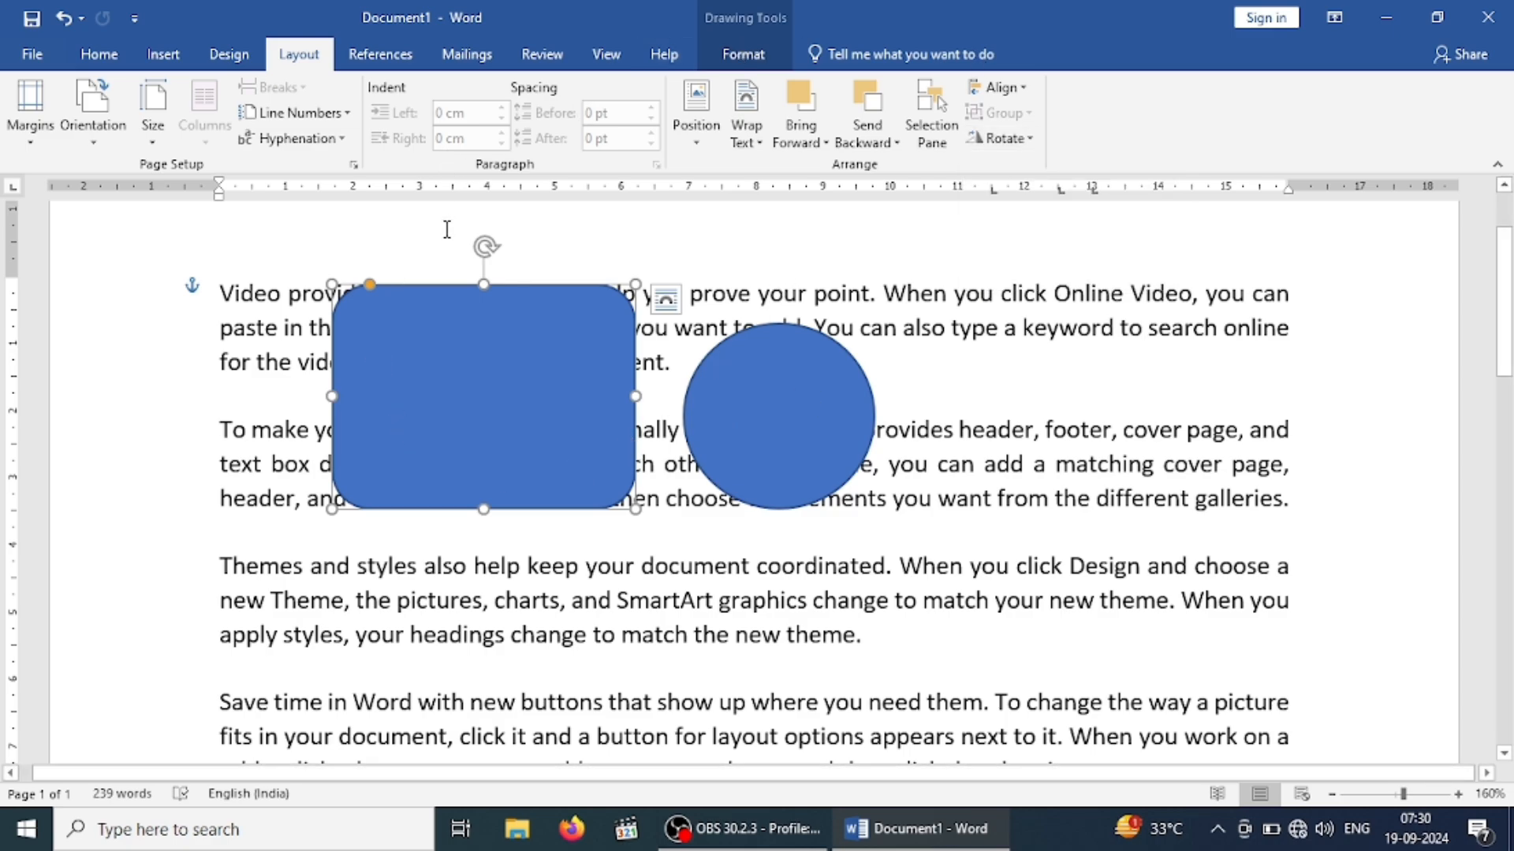
pyautogui.click(308, 534)
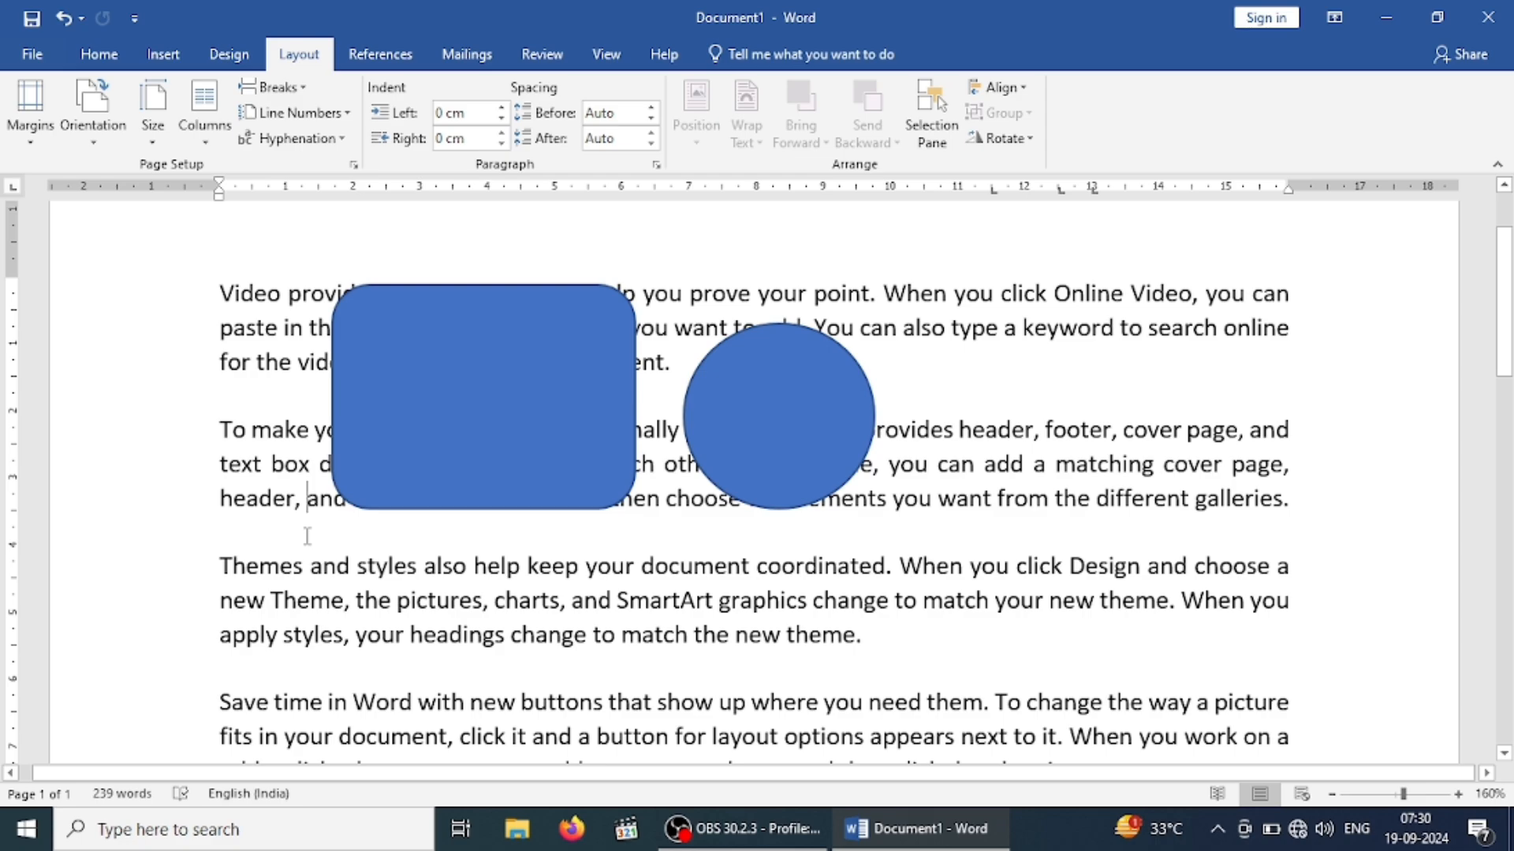